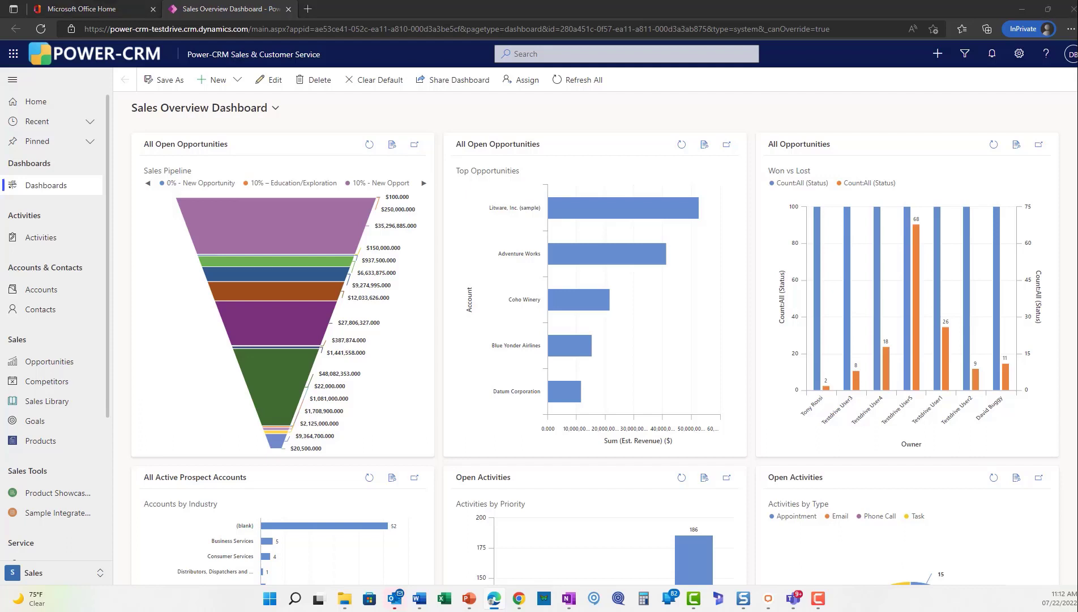
Switch to Chrome, open saf.com, and review the company's profile, contacts and industry information in Demandbase.
key(alt+Tab)
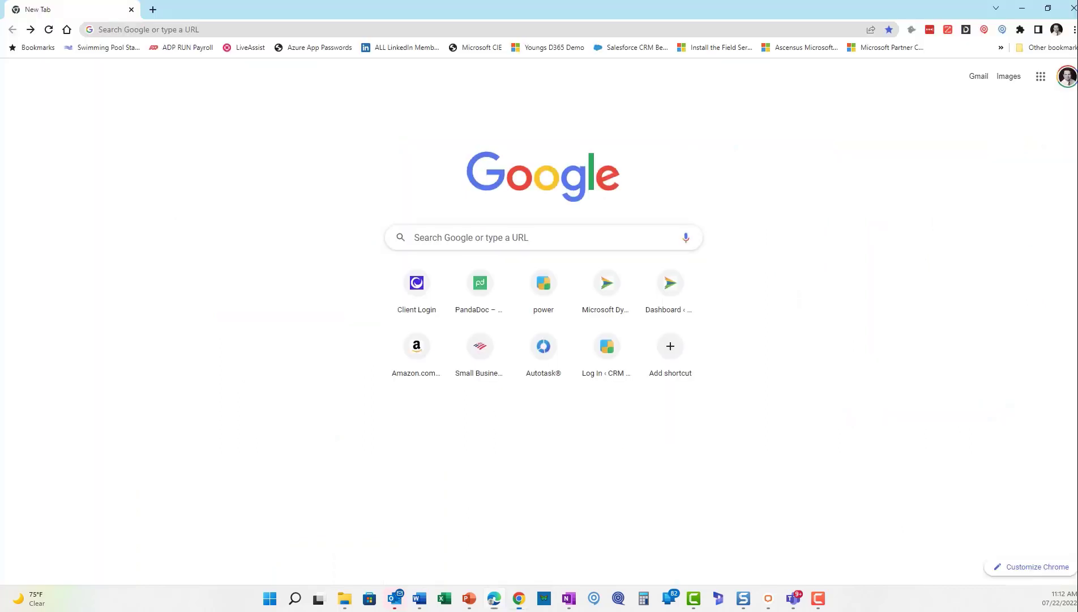
click(160, 29)
text(saf.com)
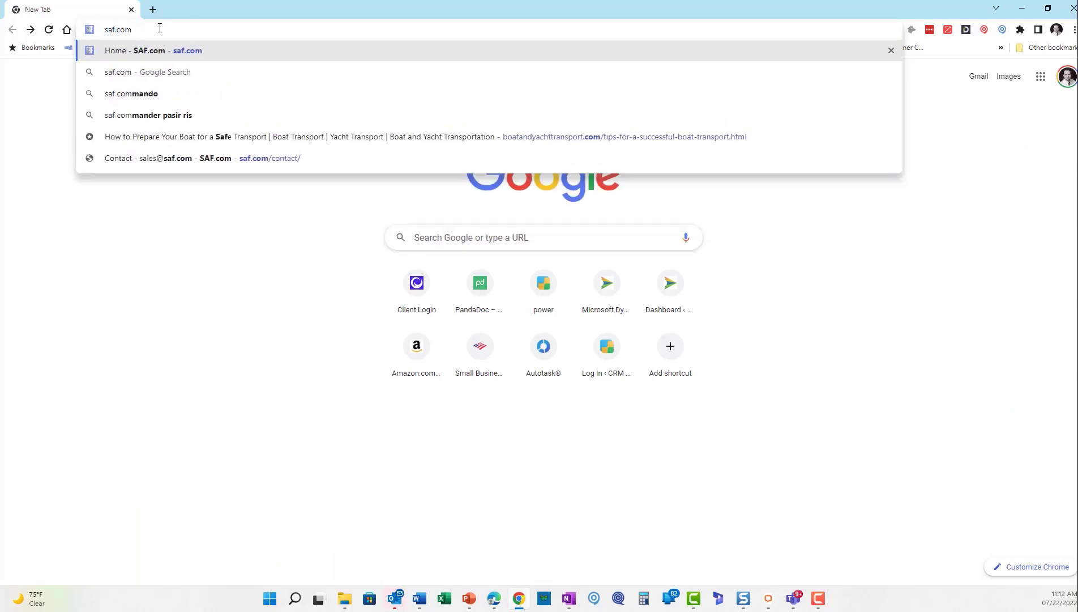
key(Return)
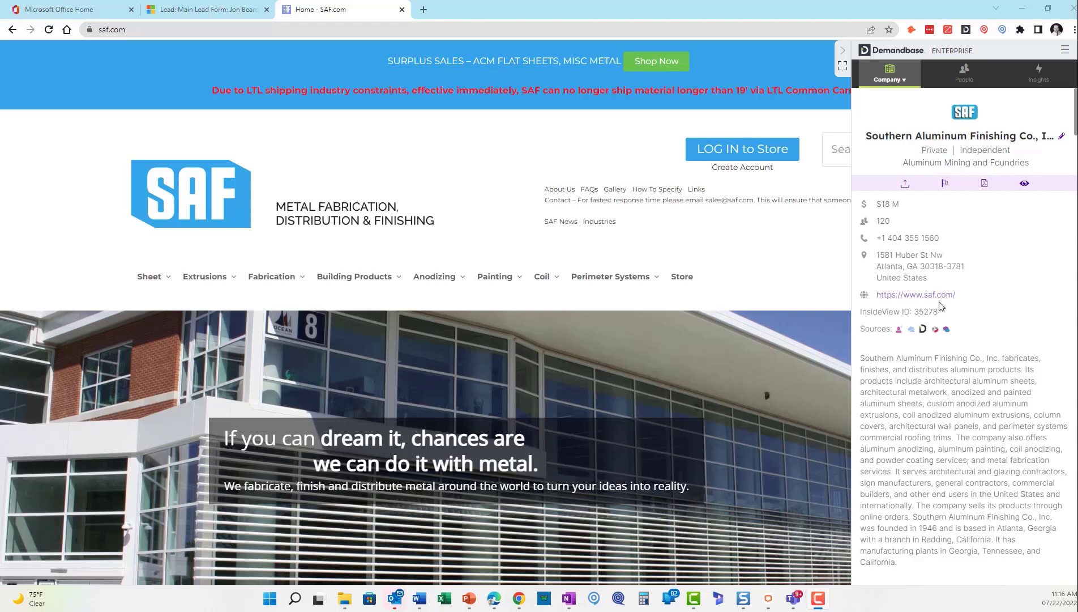
scroll(1001, 348, down, 4)
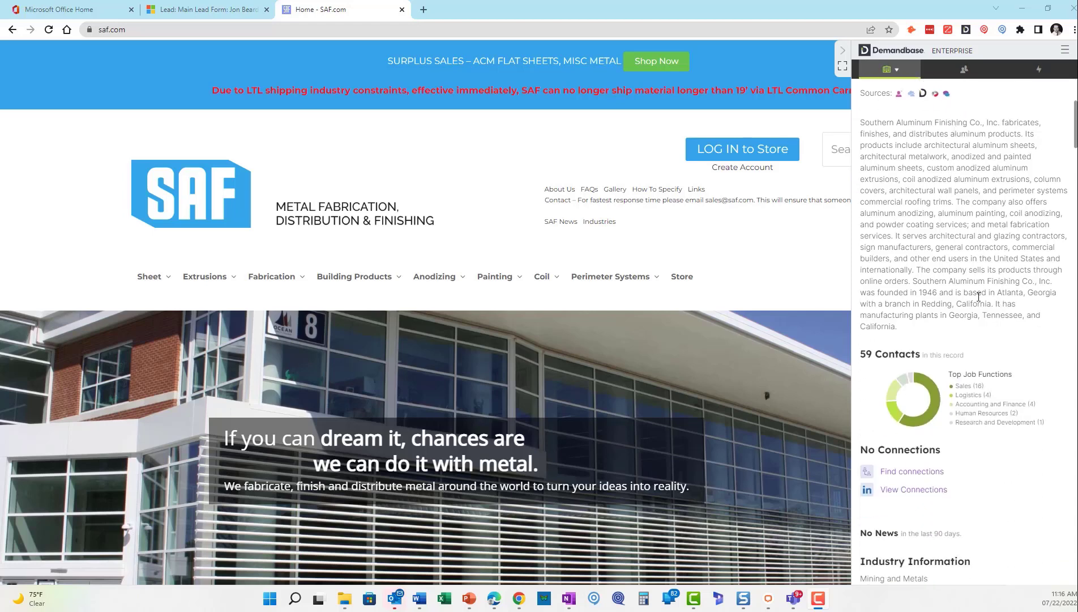
scroll(978, 291, down, 3)
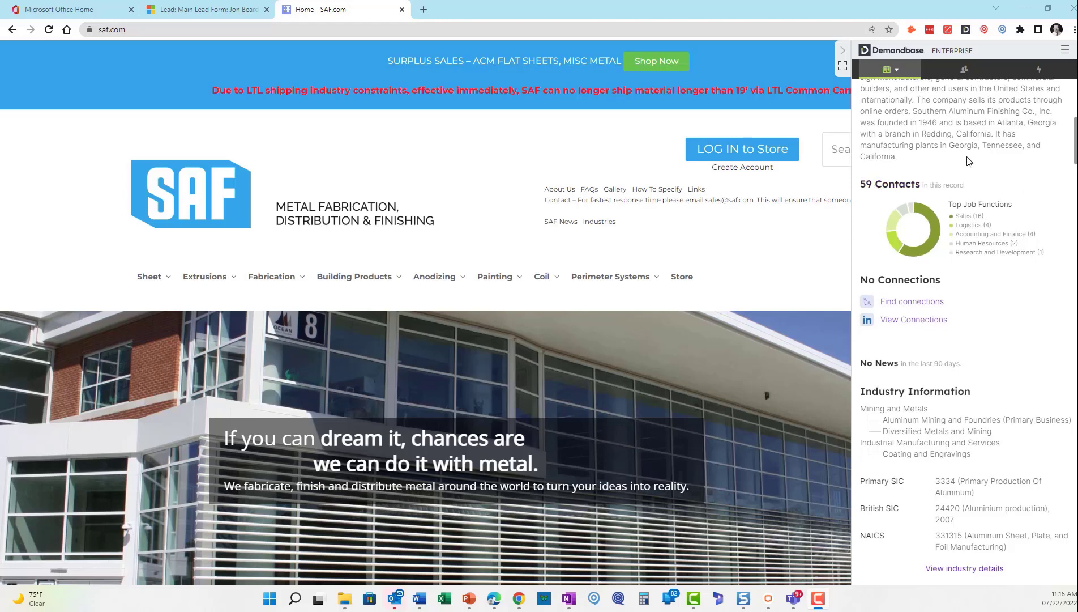
scroll(970, 187, up, 7)
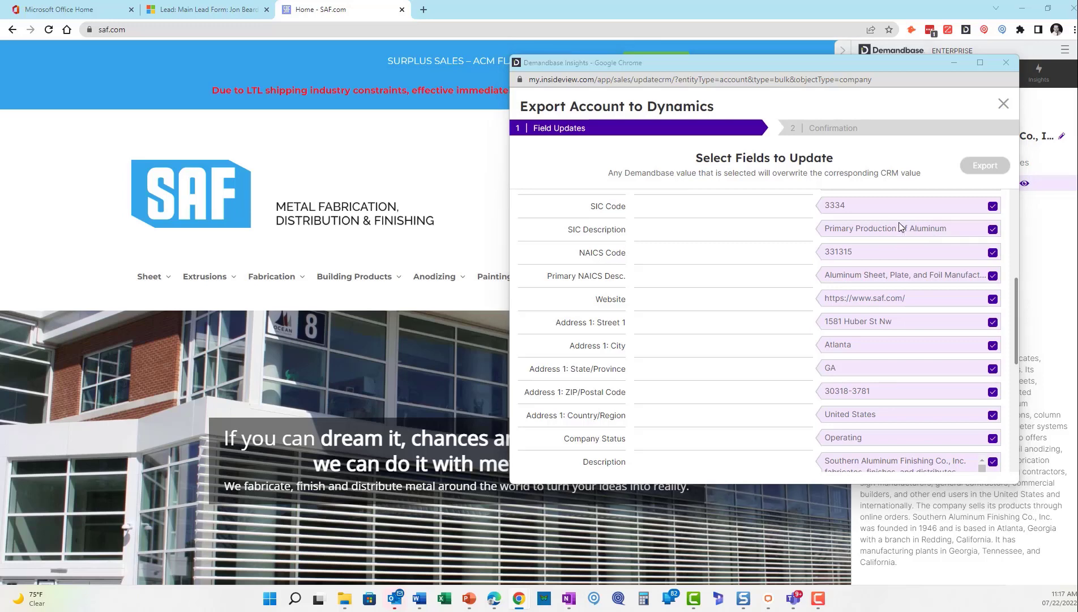
Switch back to the Power-CRM app in Edge and start a new account with the account name SAF.
key(alt+Tab)
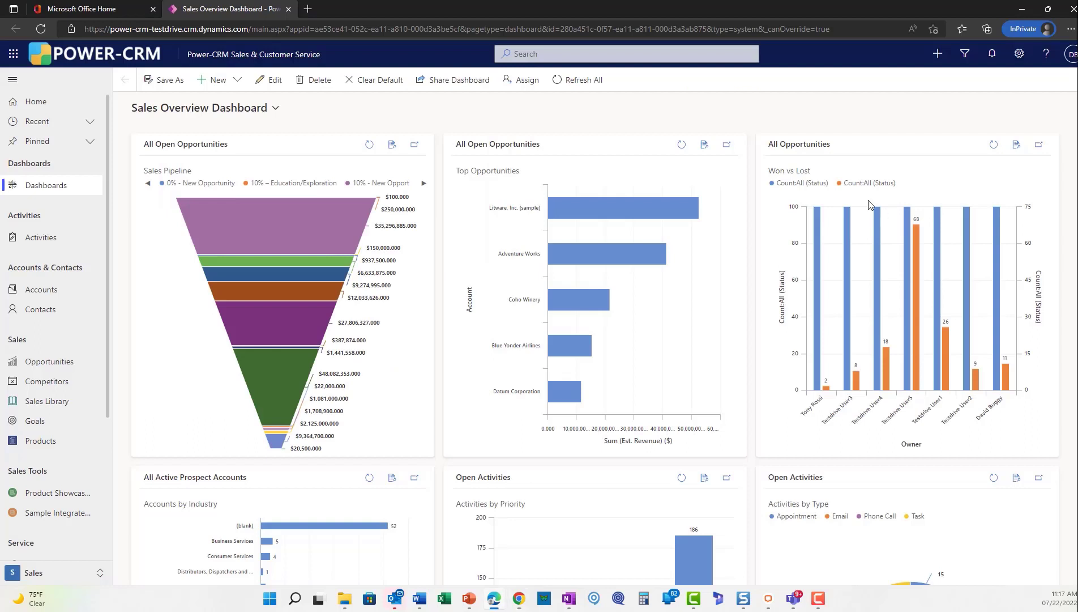
click(62, 291)
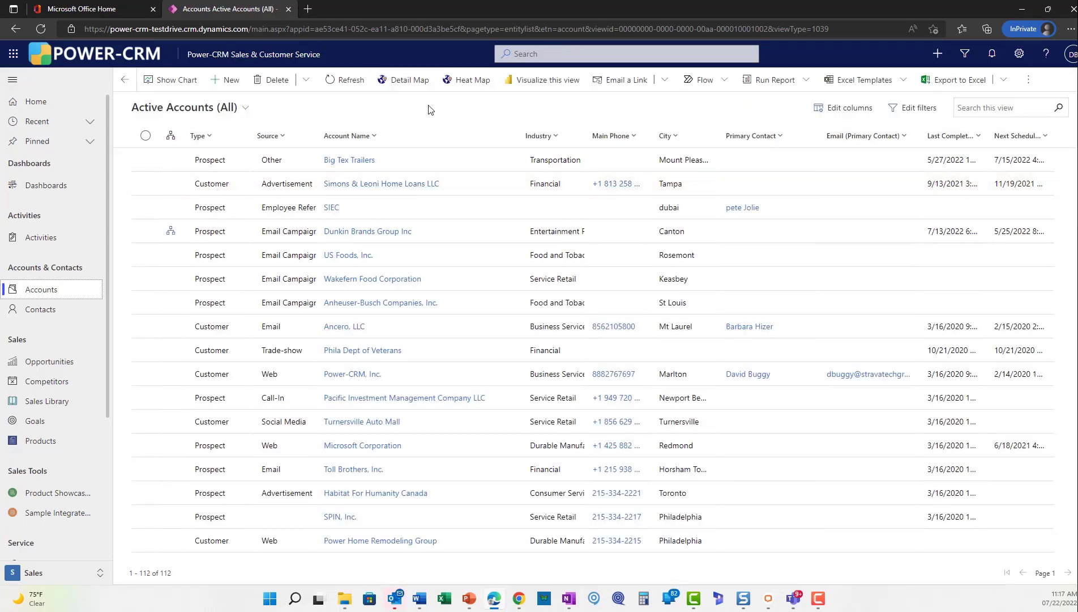
click(227, 81)
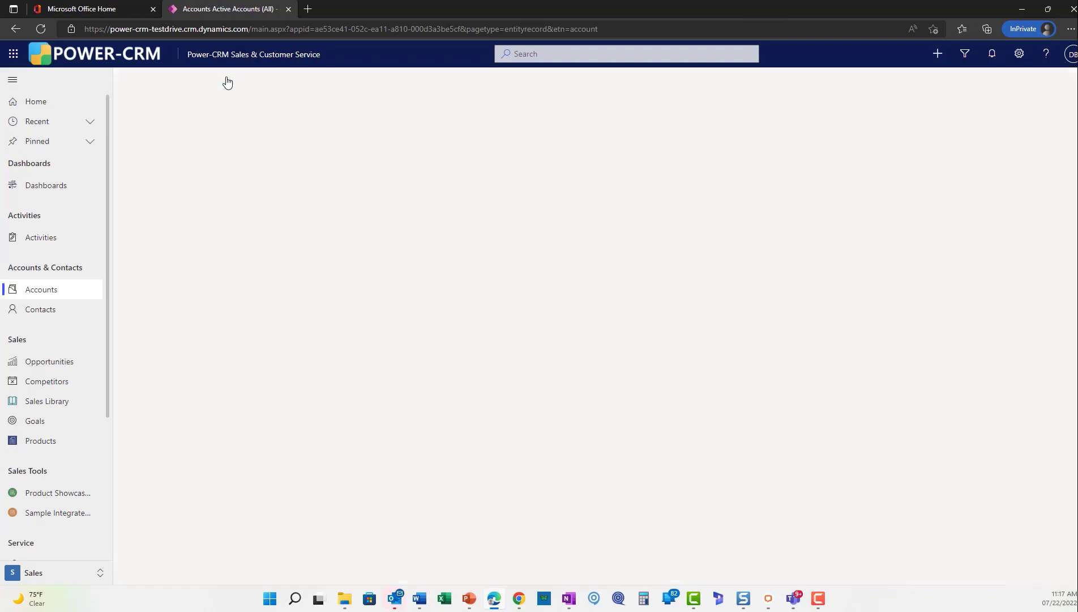
click(267, 196)
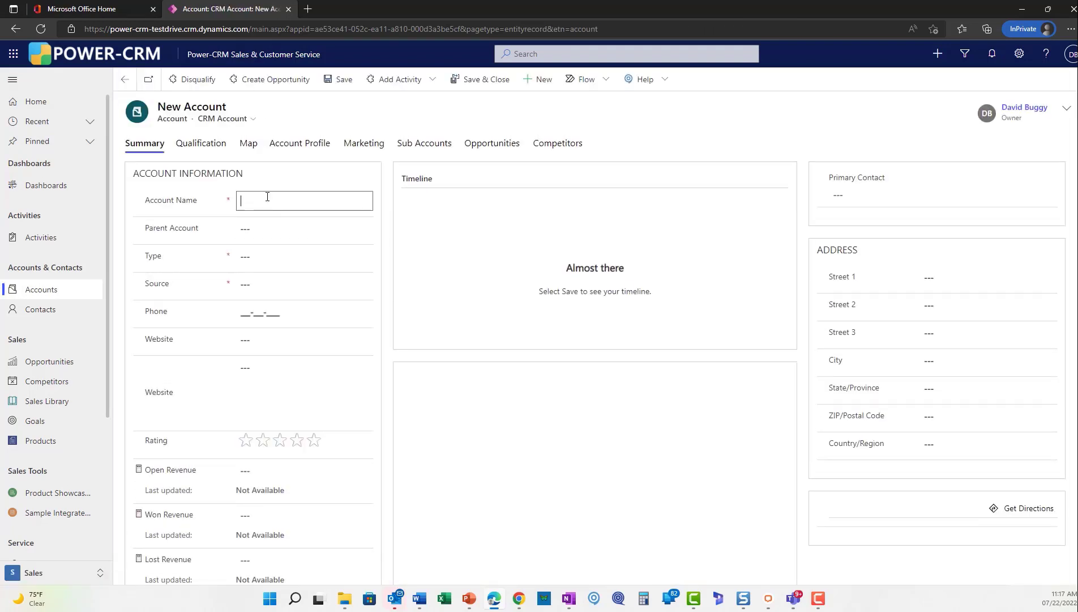
text(SAF)
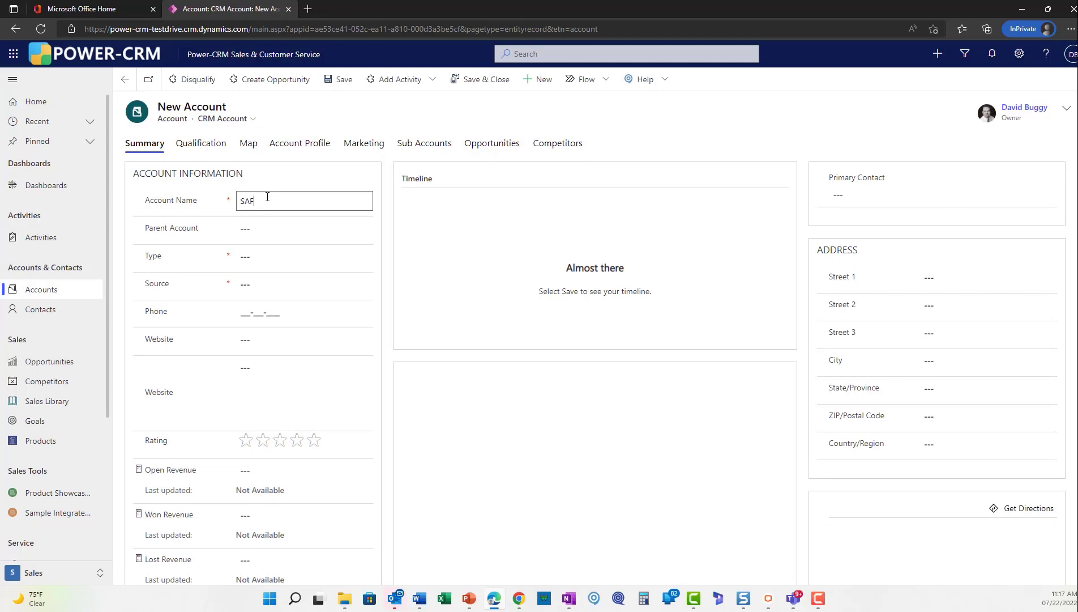
key(Tab)
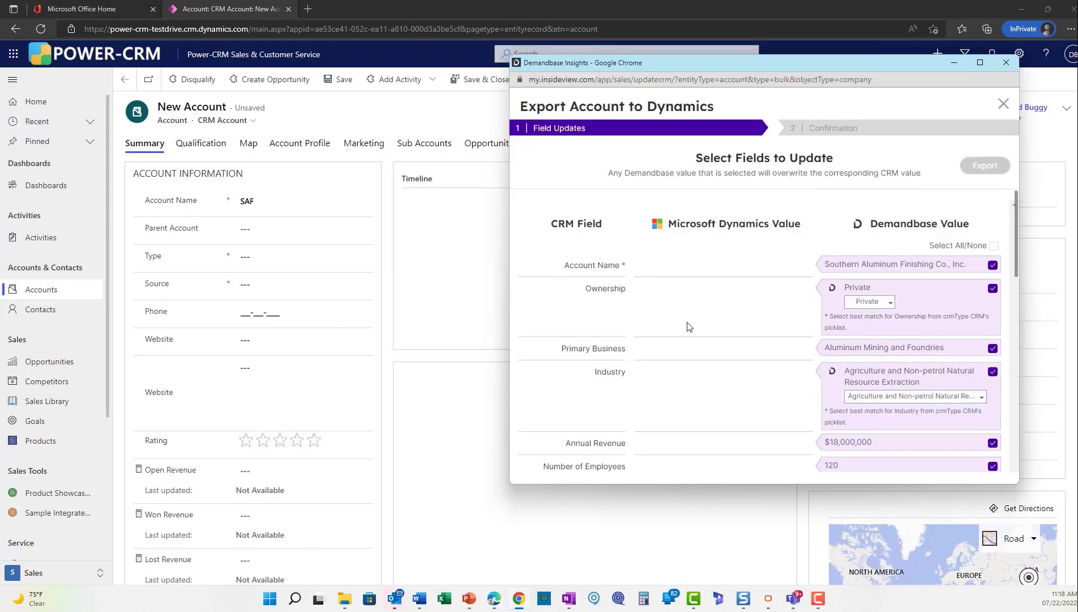
Compare the account name offered in the Demandbase export window with the name on the new account form.
scroll(733, 323, down, 2)
scroll(734, 323, up, 1)
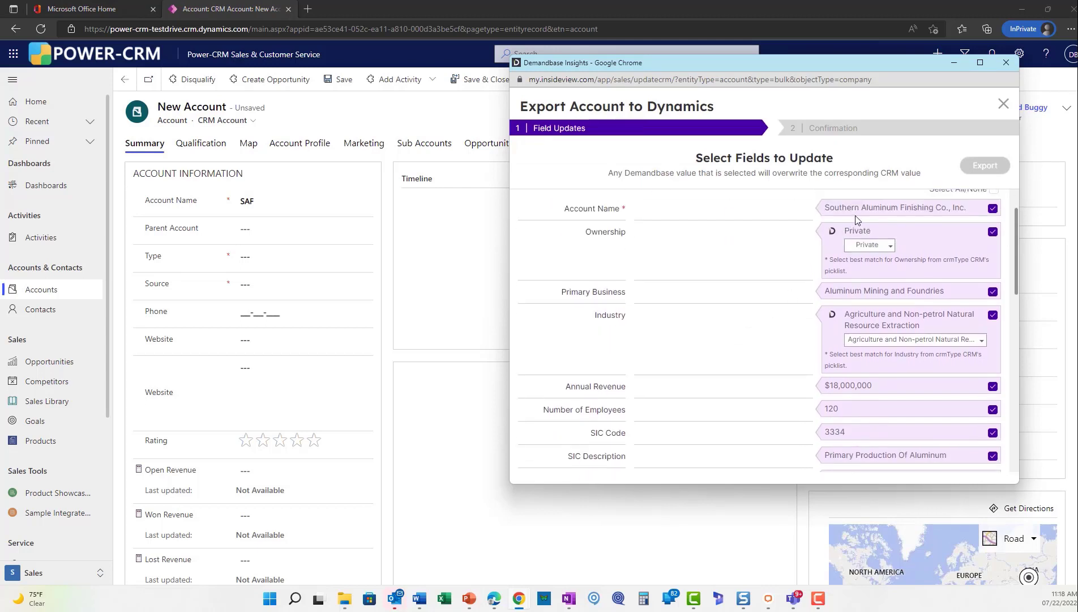
drag(823, 206, 973, 214)
drag(277, 203, 206, 204)
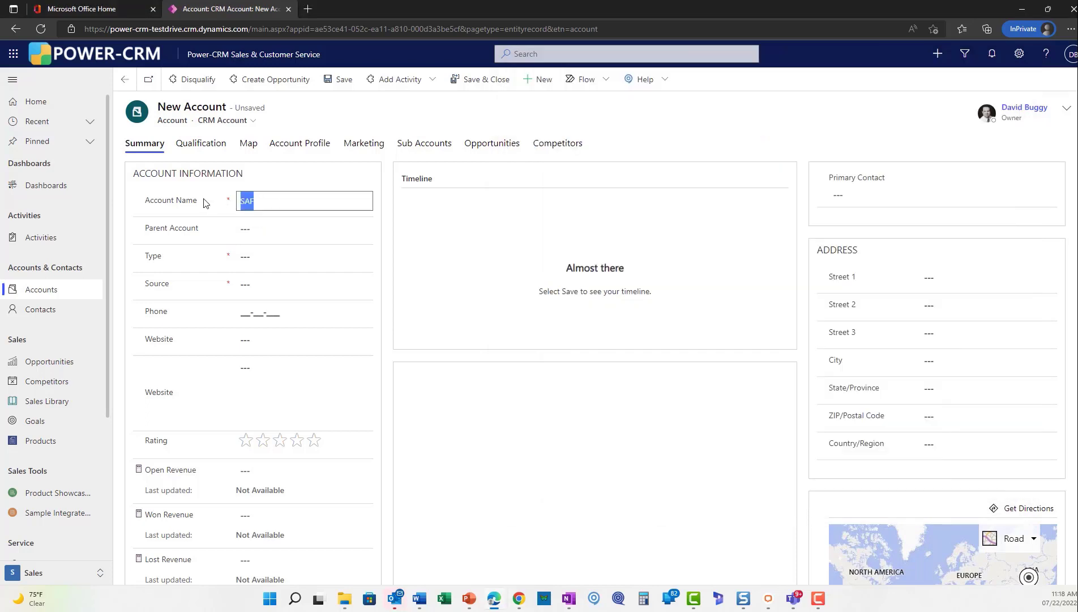
click(274, 199)
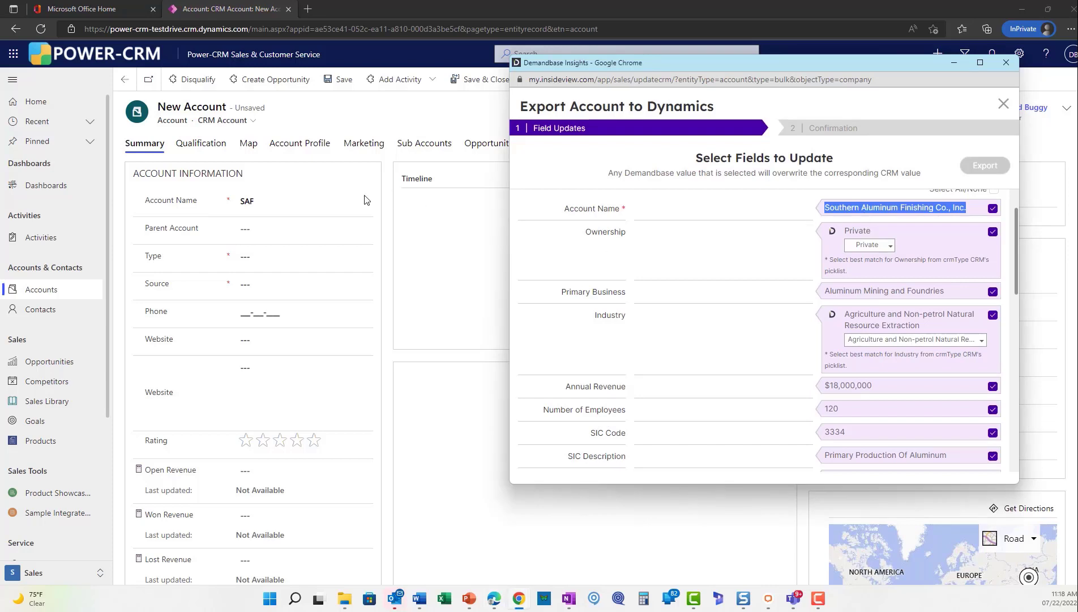
click(266, 199)
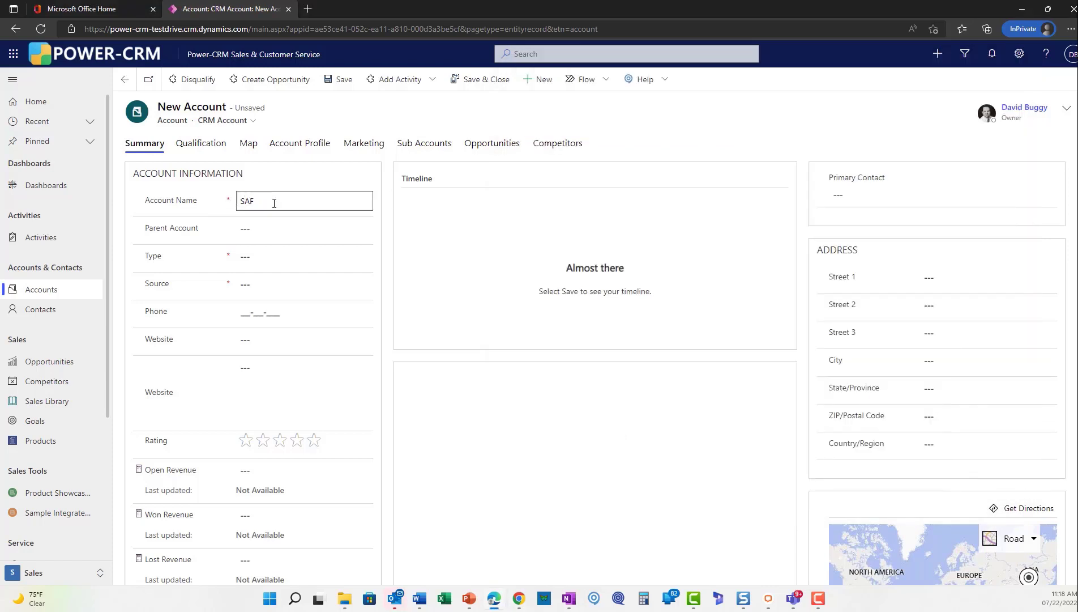
Set the new account's type to Prospect and its source to Web.
click(274, 259)
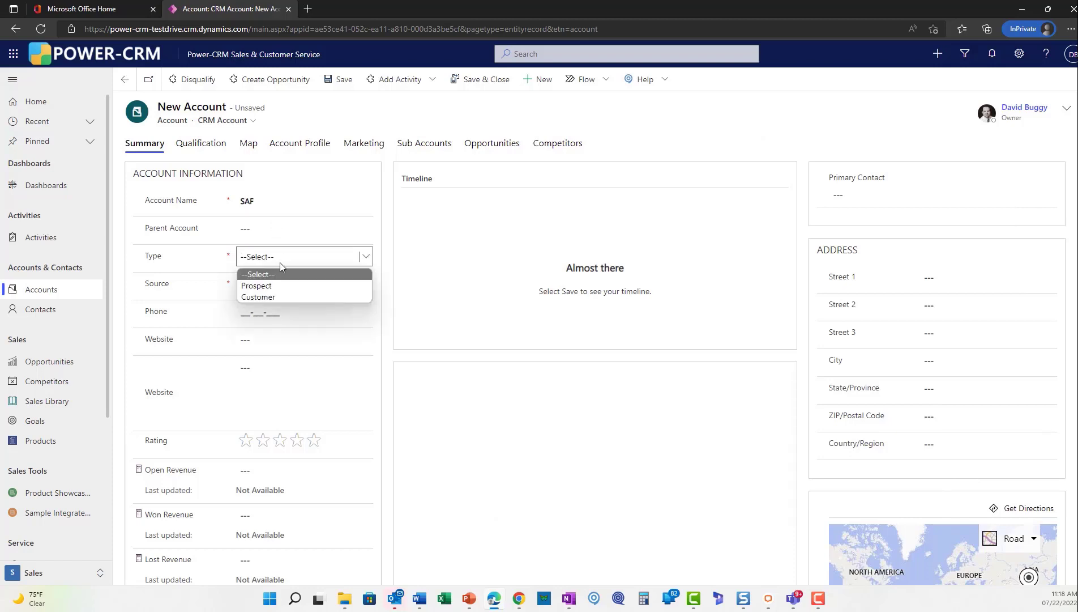
click(274, 286)
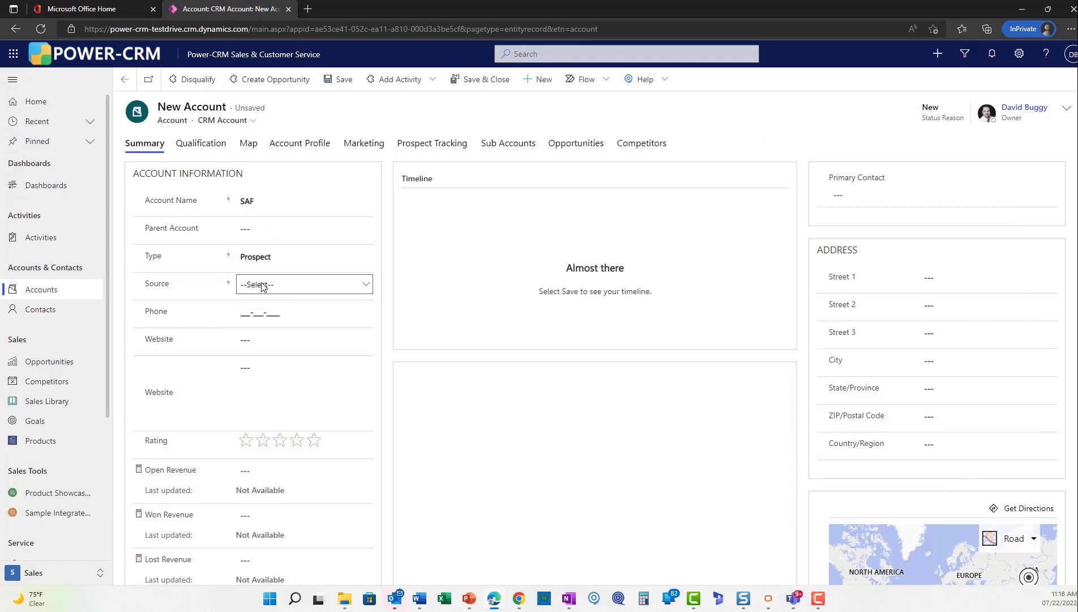
click(273, 284)
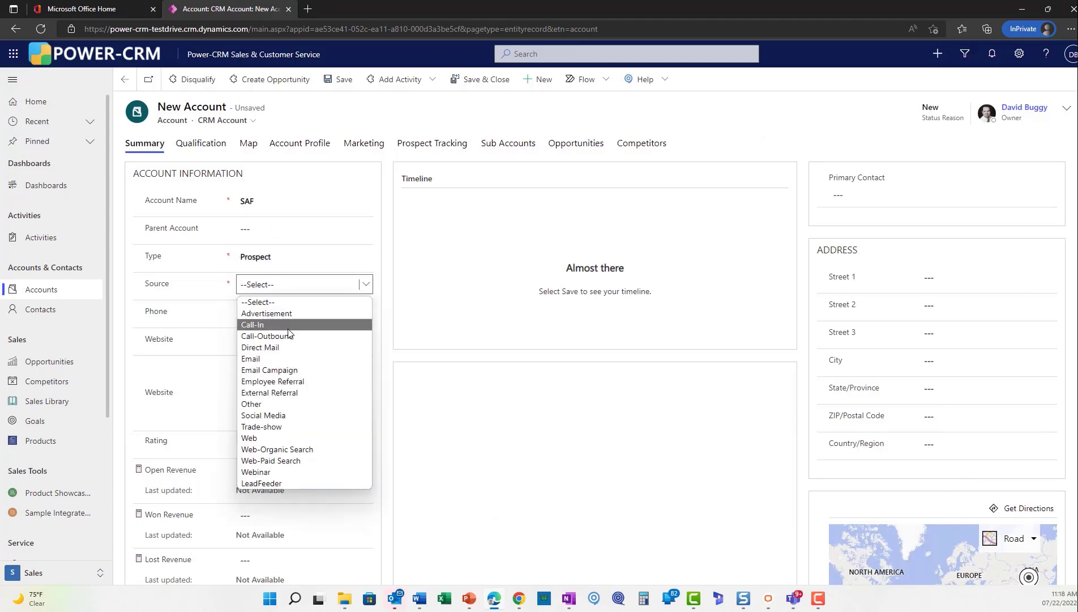
click(272, 438)
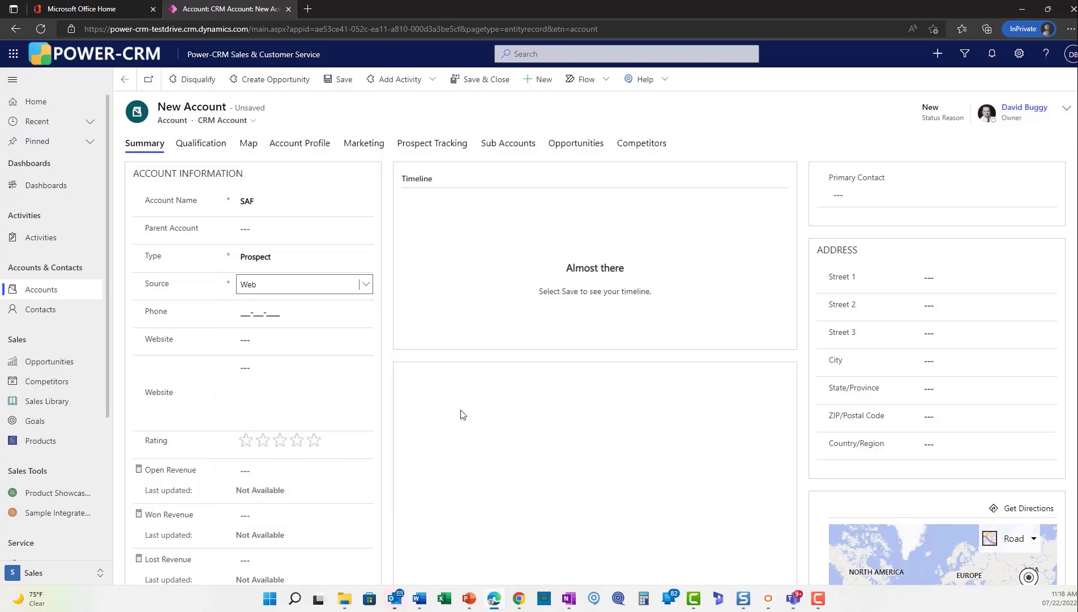
click(328, 284)
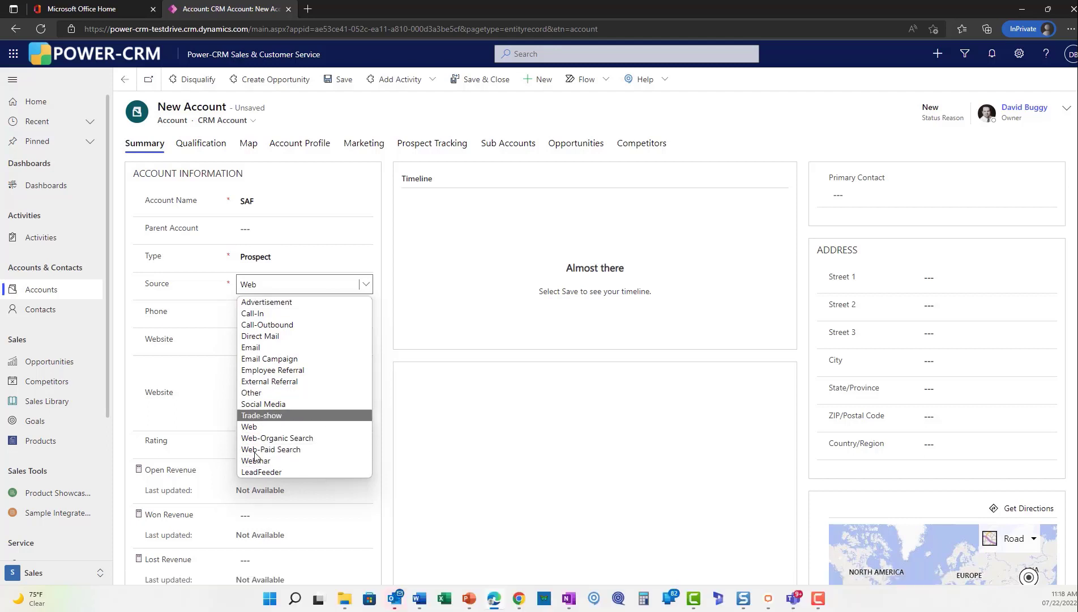
click(516, 463)
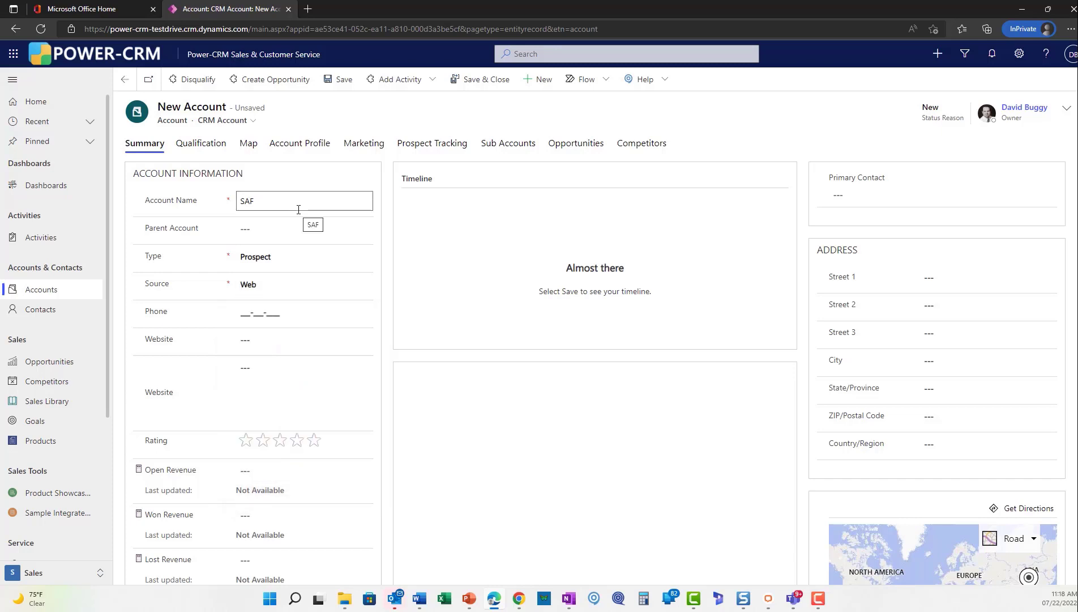
scroll(325, 371, down, 2)
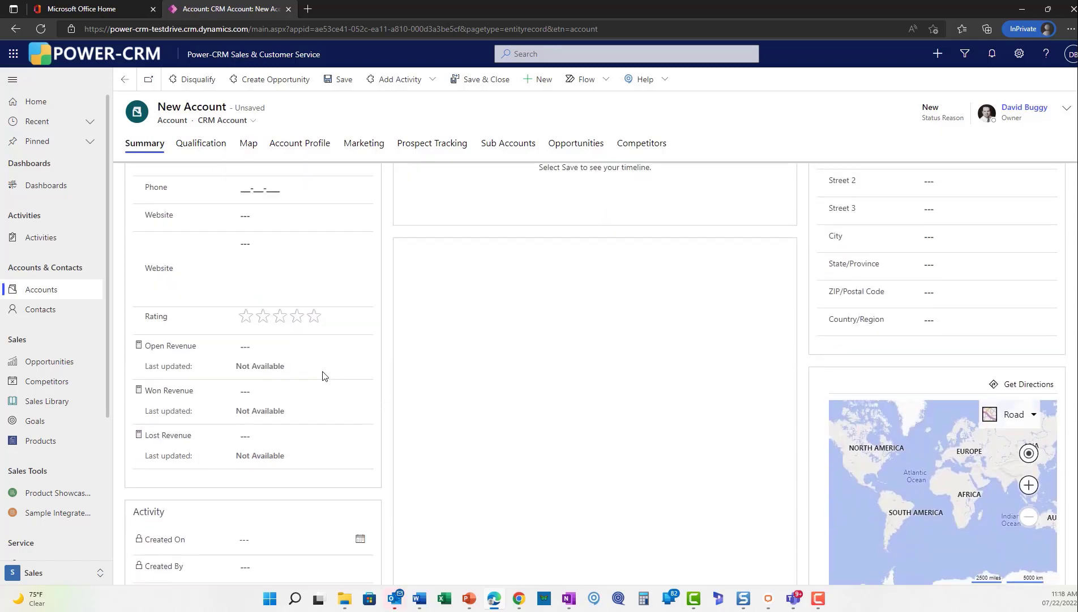
click(256, 244)
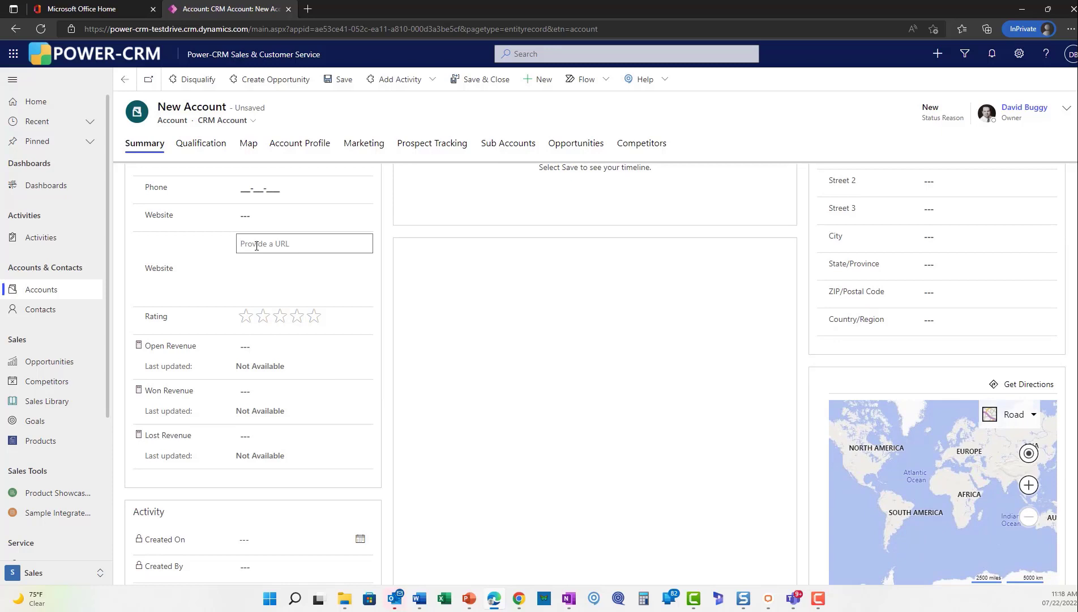
text(www.saf.com)
key(Tab)
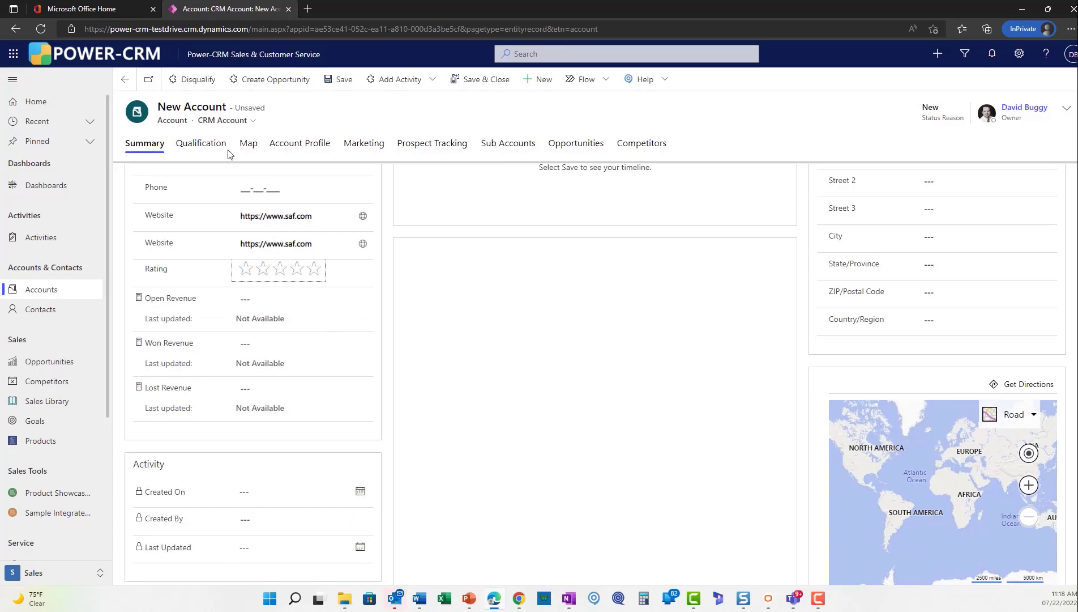
click(339, 82)
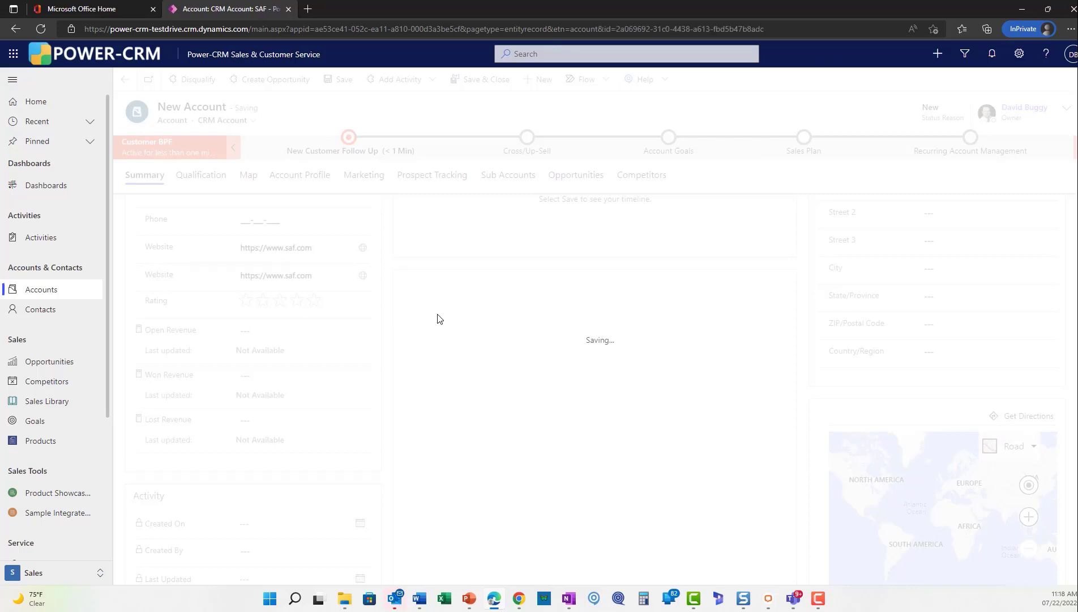
Match the account to Southern Aluminum Finishing Co., Inc. in the embedded Demandbase results and review its company overview.
scroll(409, 324, up, 2)
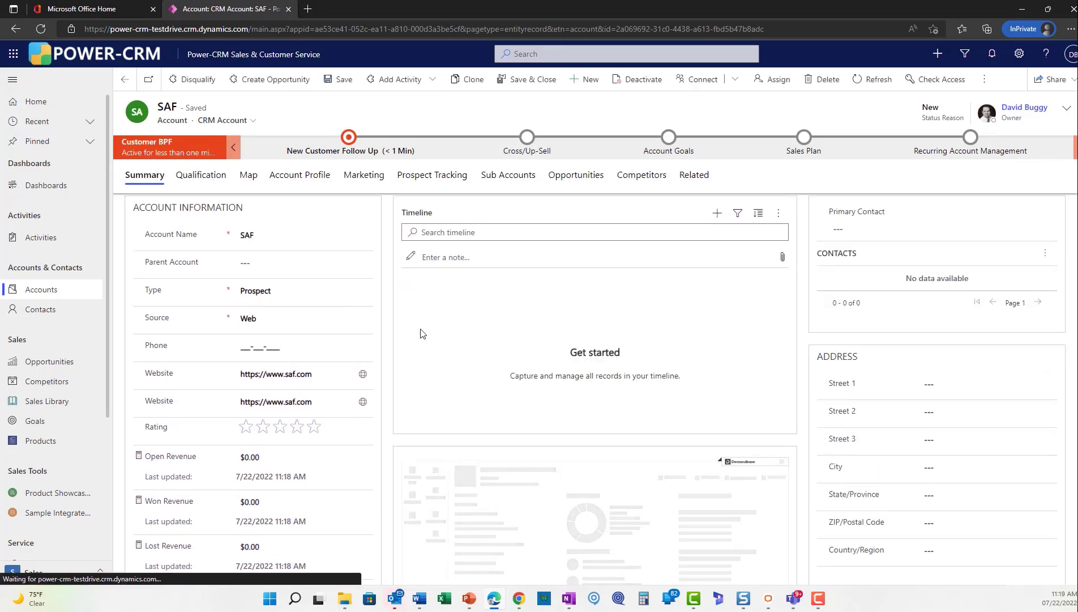
scroll(420, 333, down, 3)
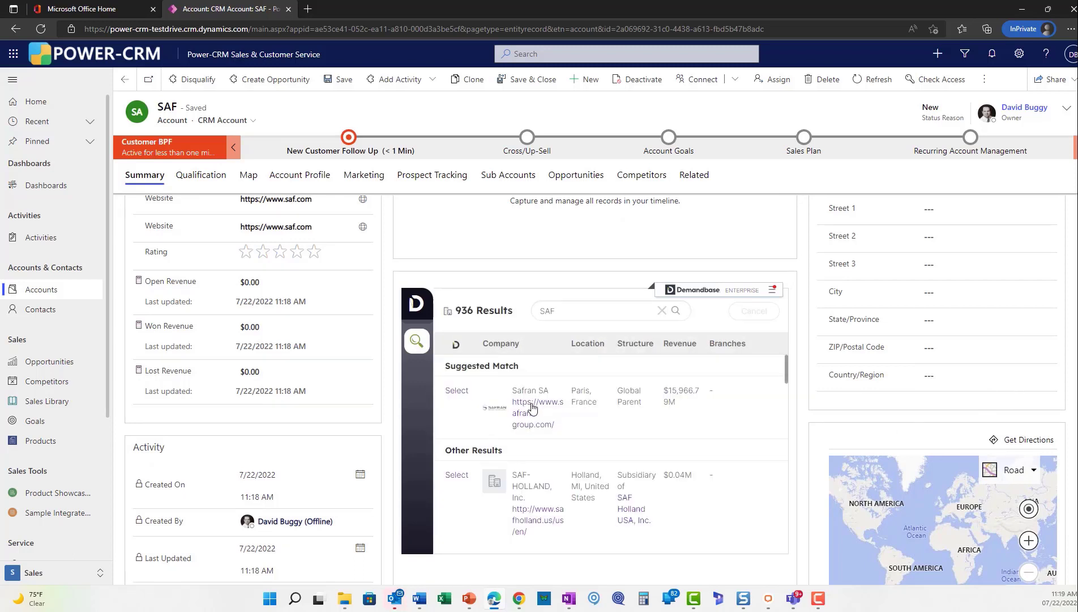
scroll(534, 402, down, 2)
scroll(534, 403, down, 1)
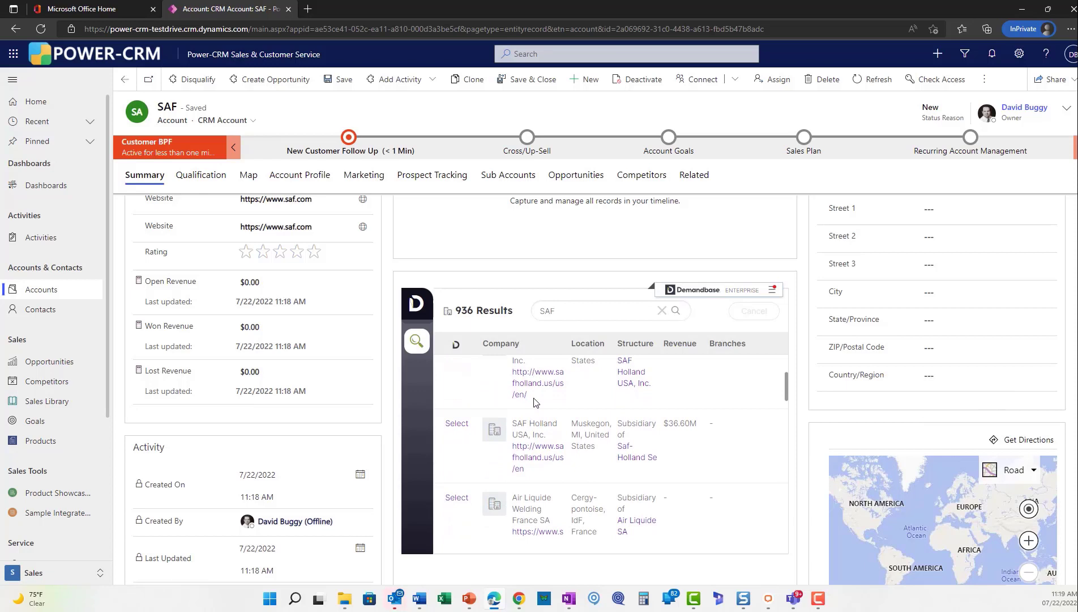
scroll(534, 403, down, 3)
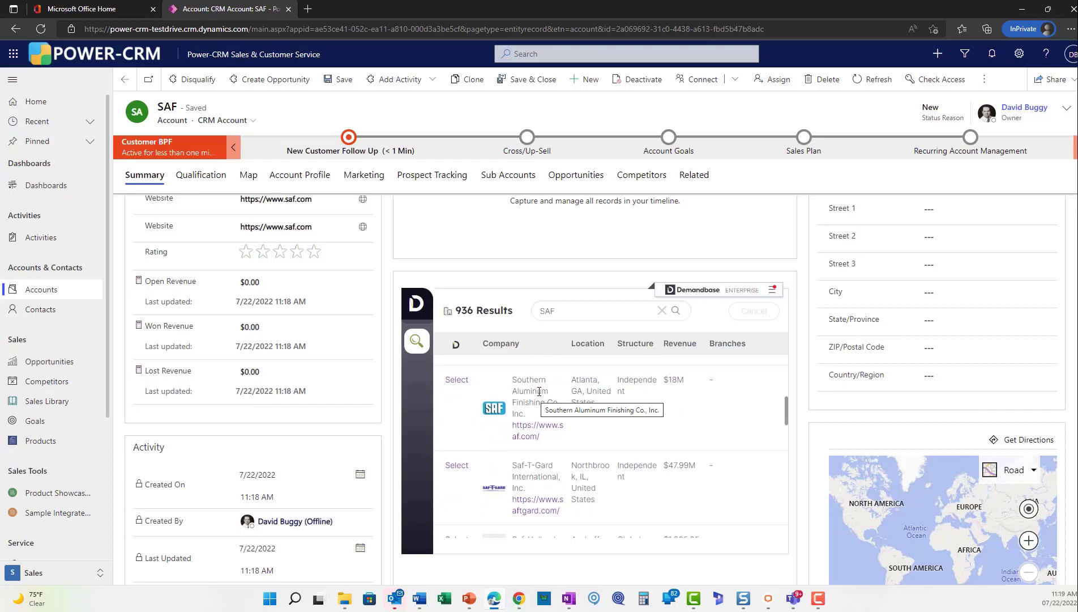
scroll(310, 374, up, 3)
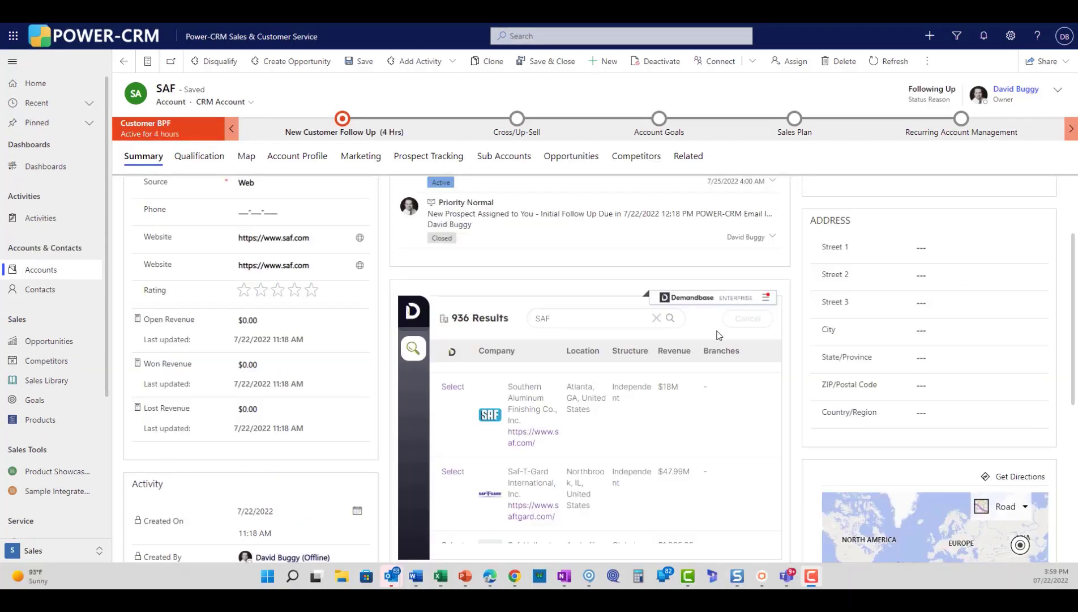
scroll(716, 426, down, 1)
click(451, 330)
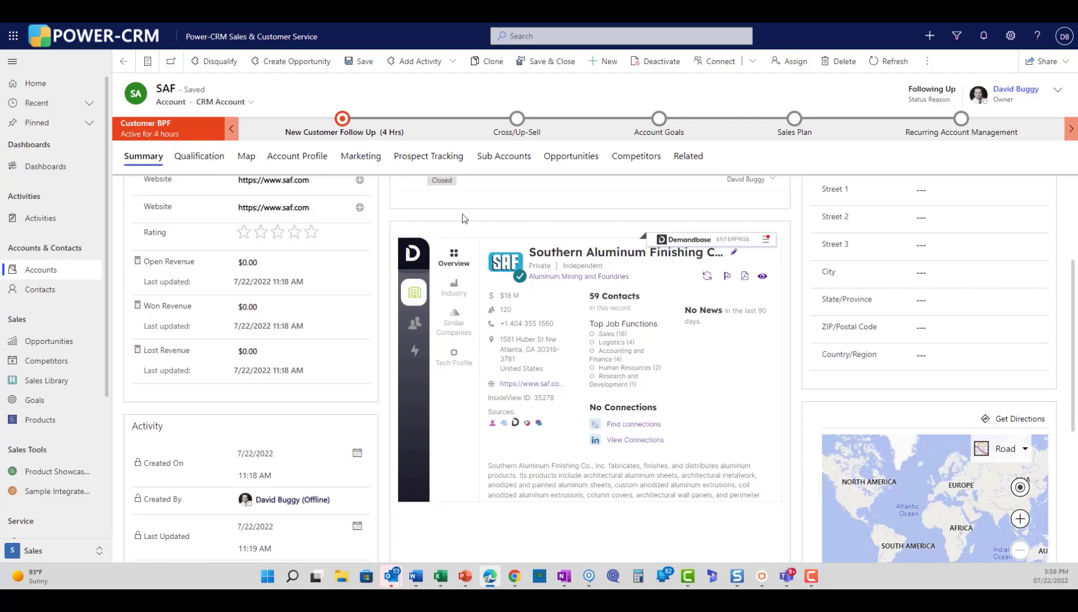
scroll(410, 220, up, 3)
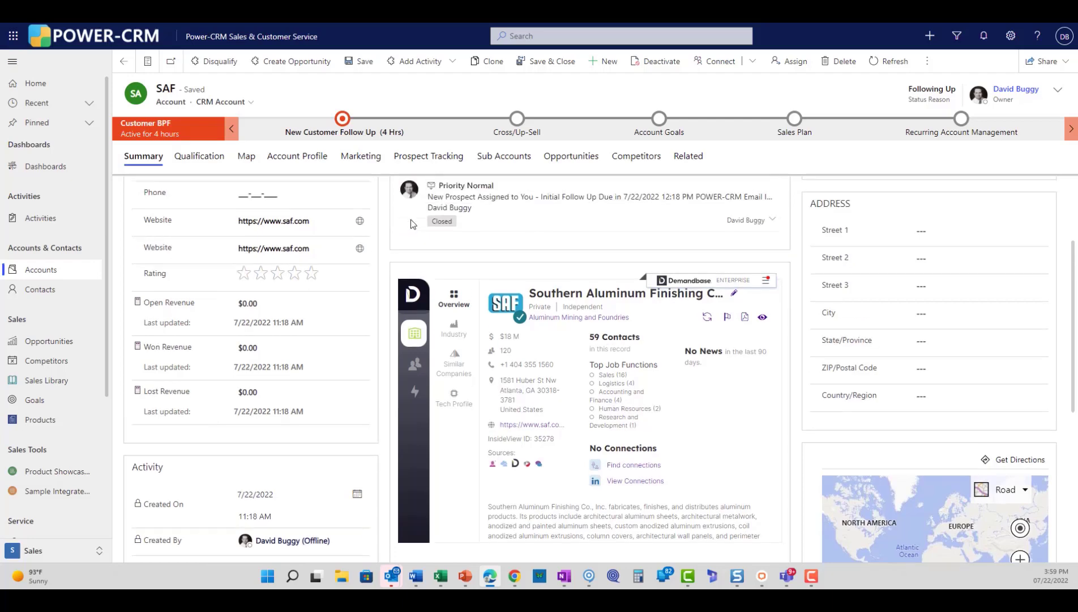
scroll(614, 283, down, 2)
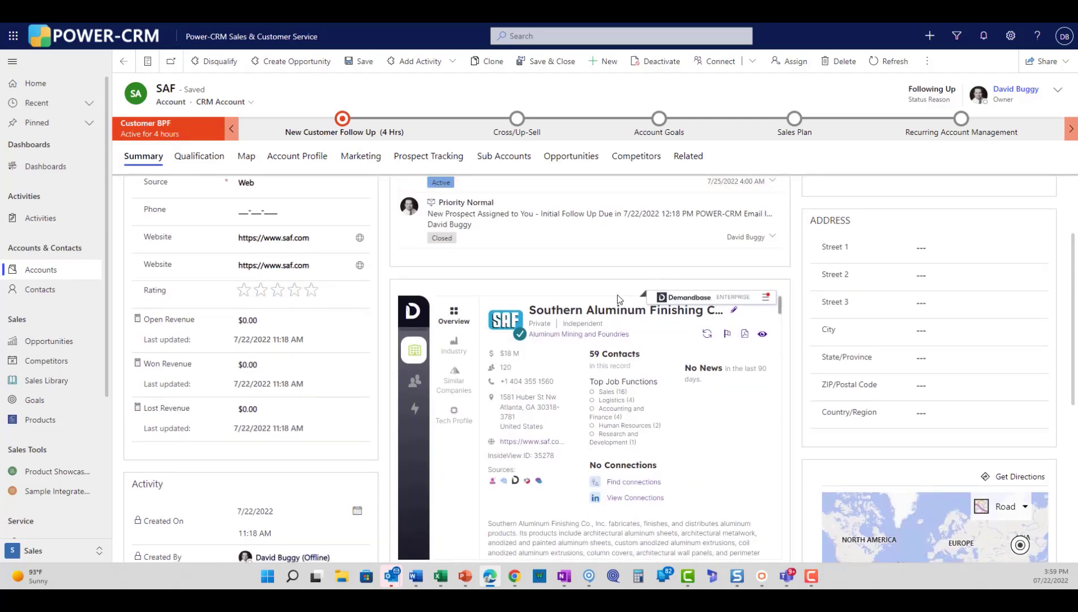
scroll(728, 401, down, 1)
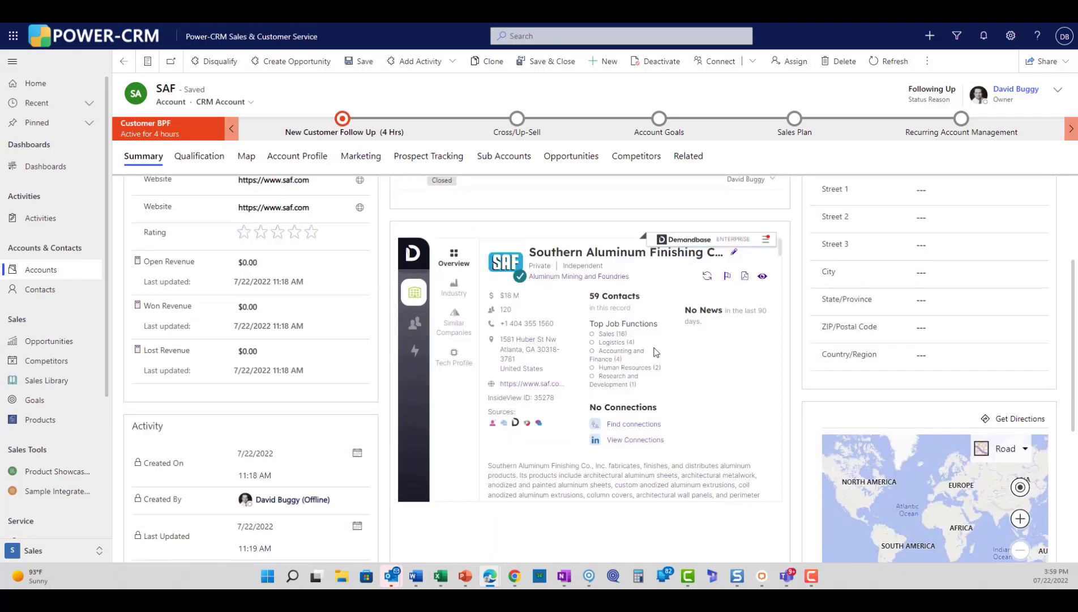
Review the account's summary, address, prospect qualification and company profile fields before enriching it with Demandbase data.
scroll(746, 407, up, 3)
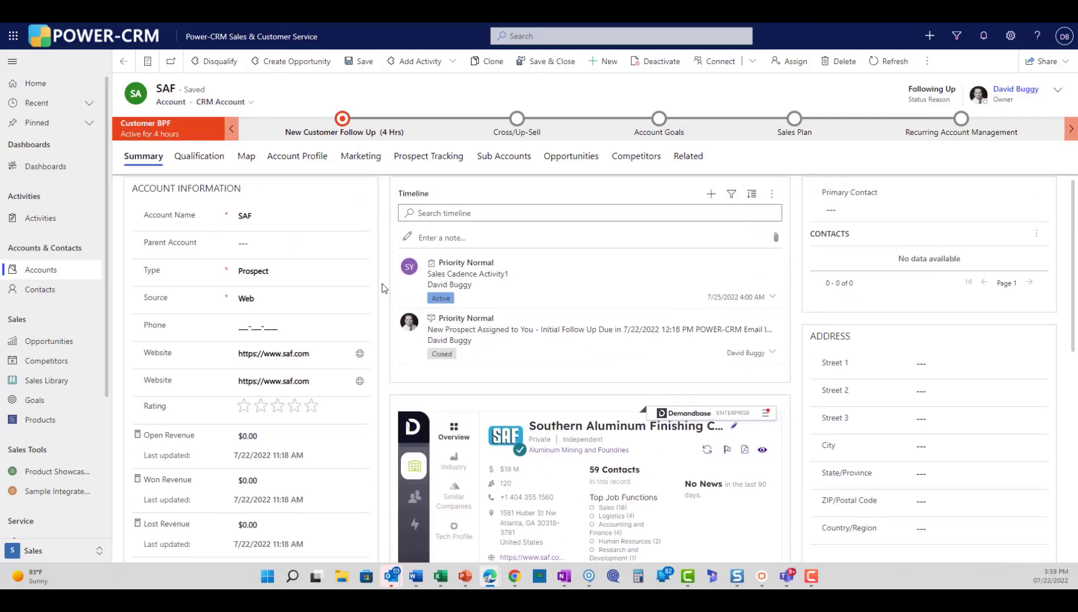
scroll(793, 306, down, 6)
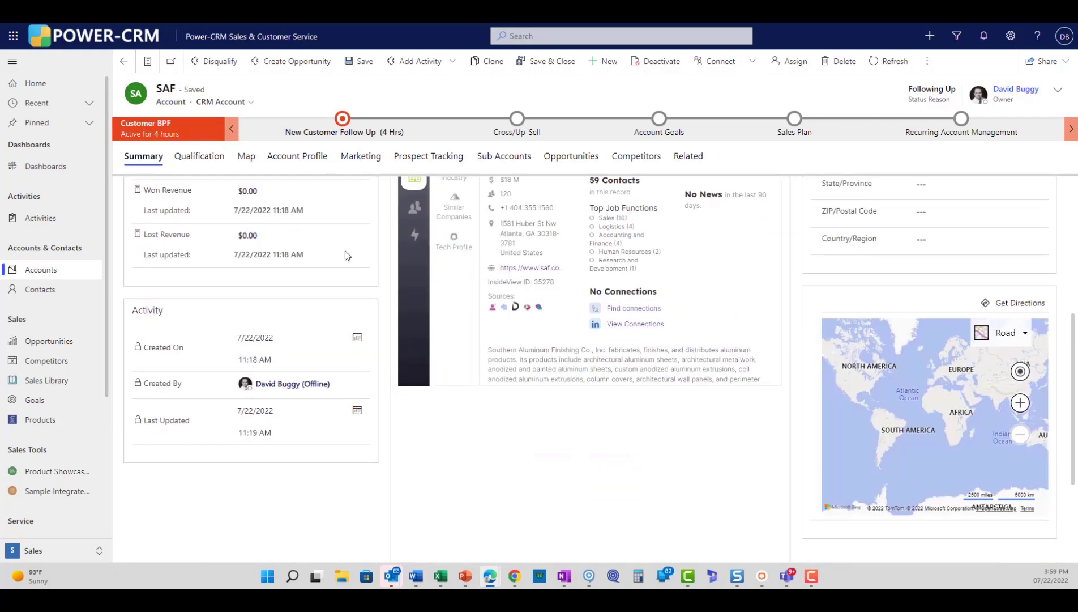
scroll(958, 308, up, 4)
scroll(926, 301, down, 1)
scroll(926, 301, up, 3)
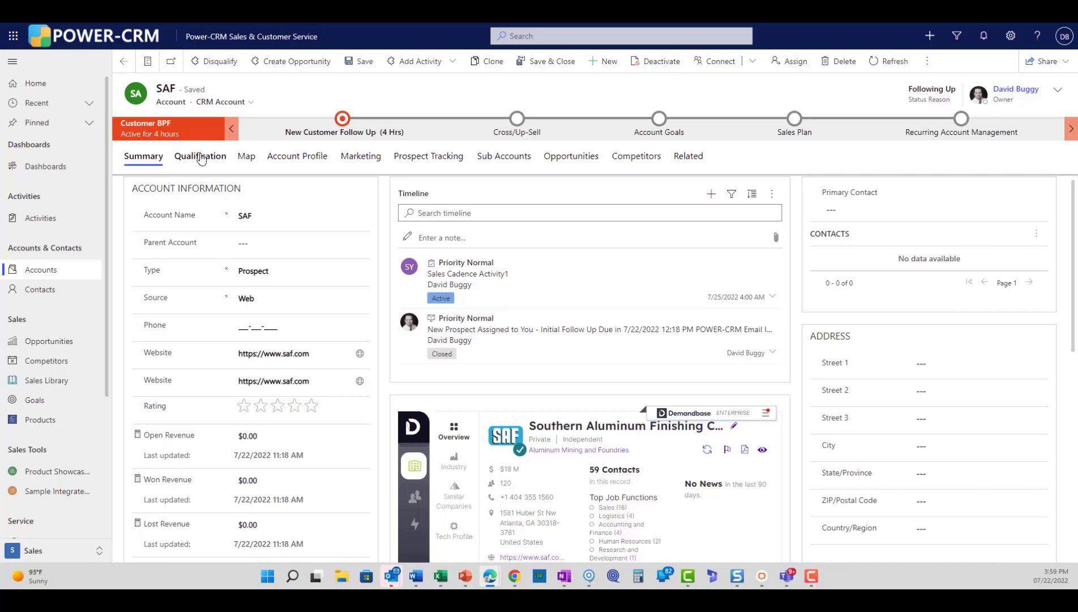
click(201, 159)
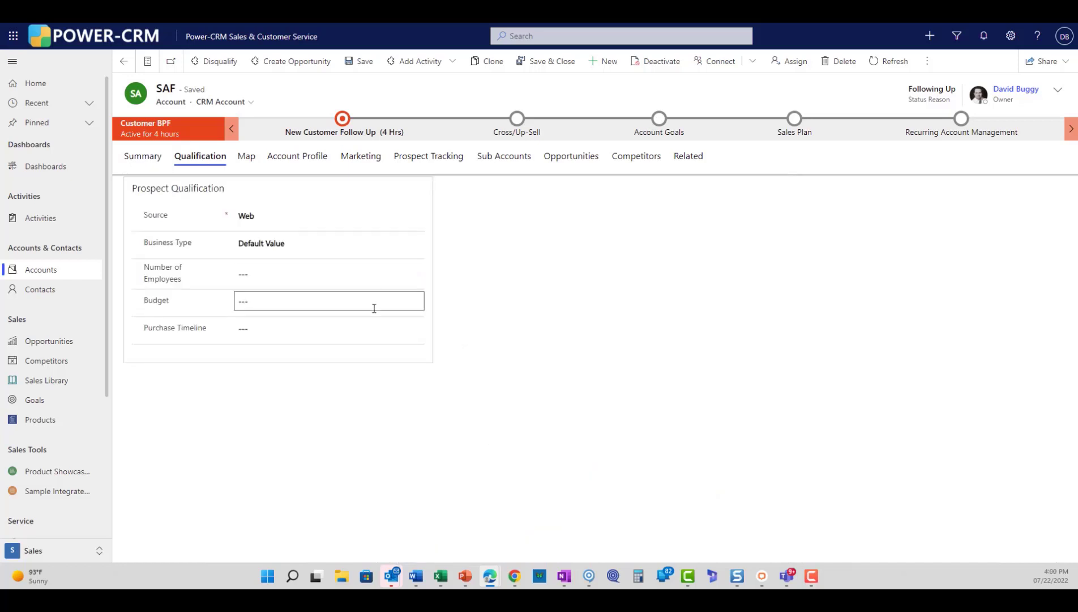
click(268, 215)
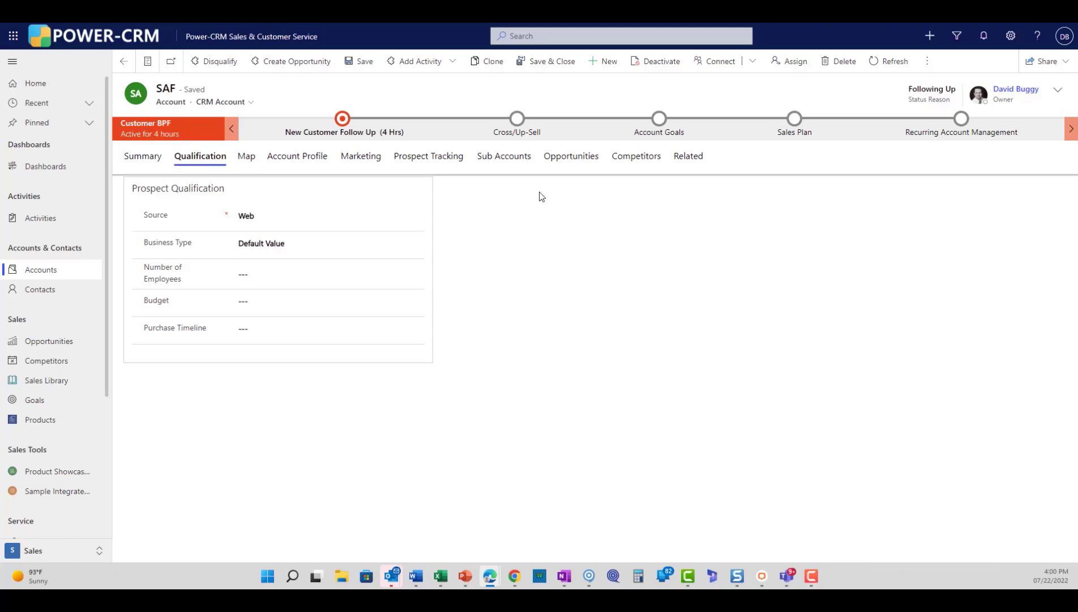
click(300, 156)
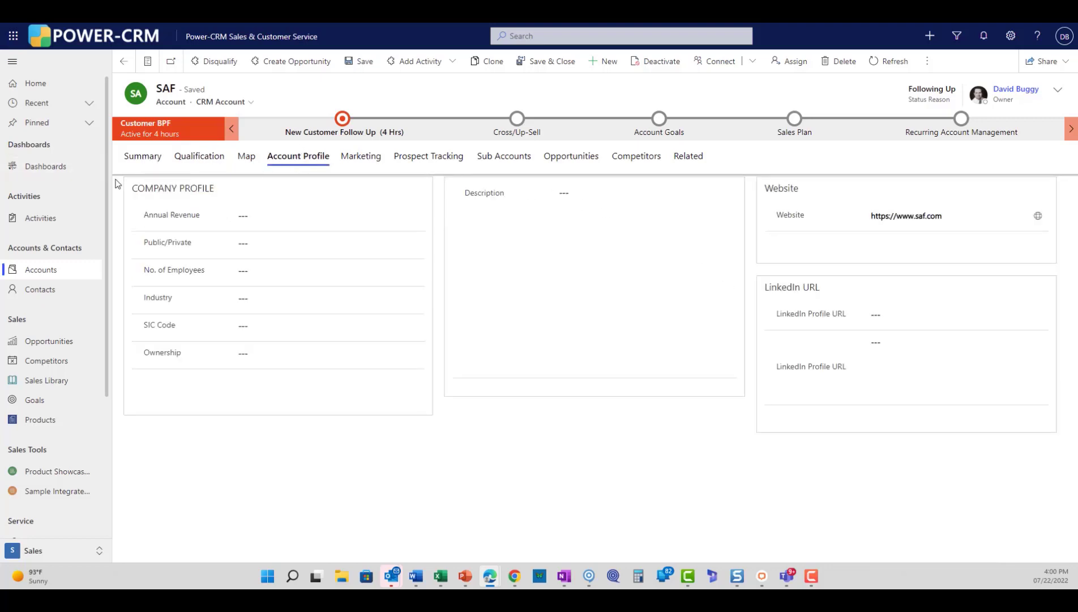
Open the Demandbase update window for the account and compare its proposed field values with the current Dynamics values.
click(136, 159)
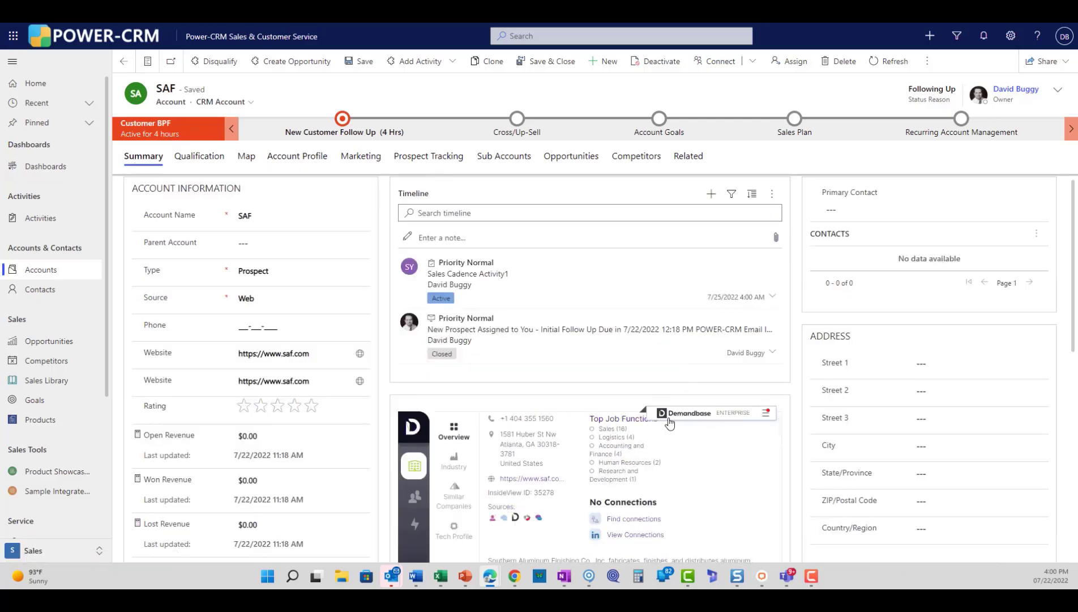
click(709, 454)
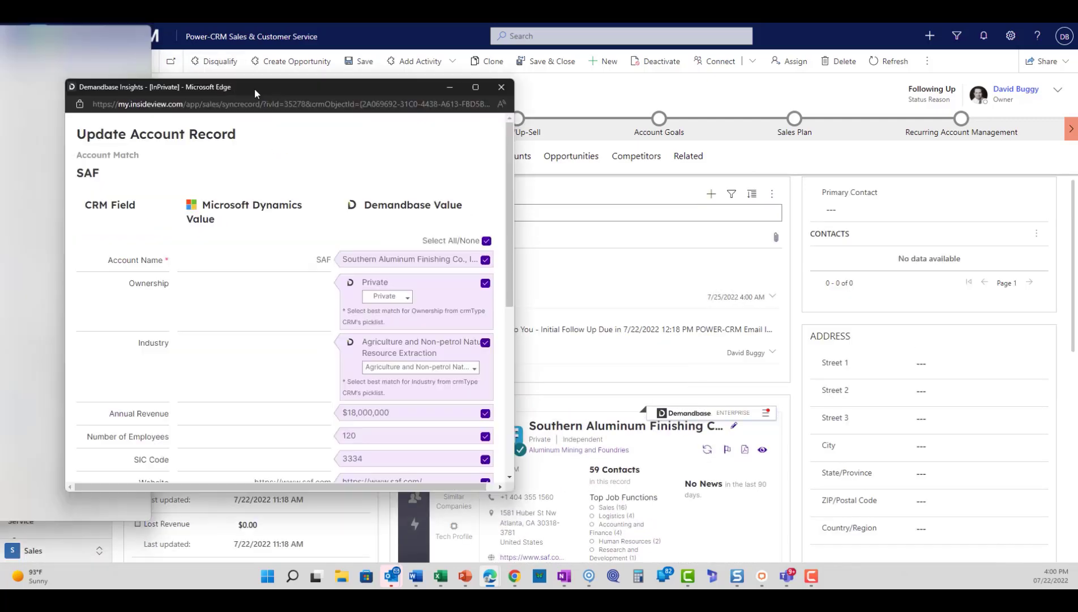
drag(255, 91, 600, 107)
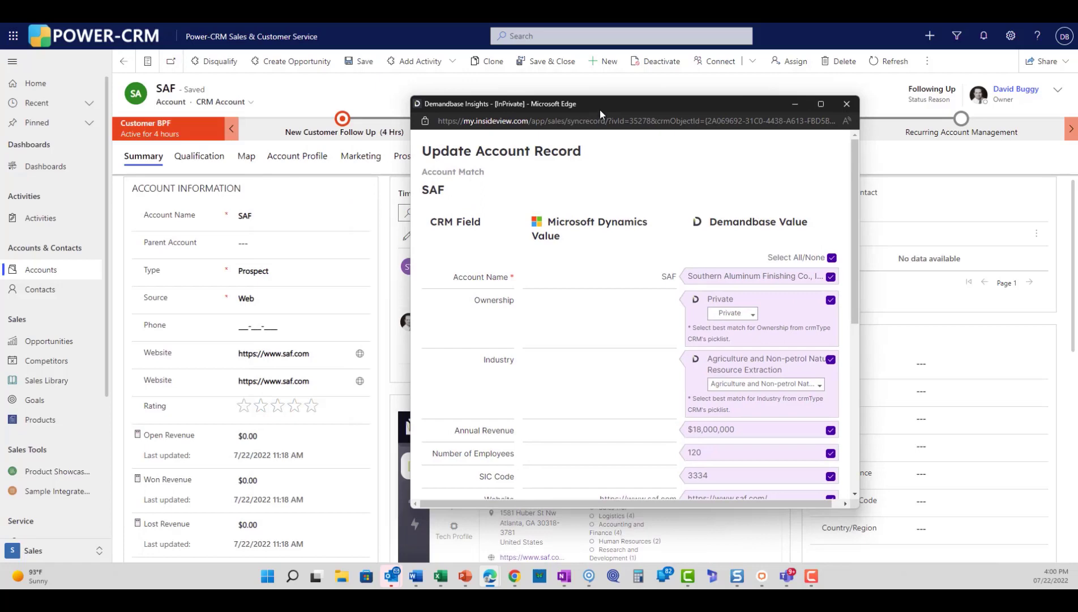
scroll(608, 240, down, 3)
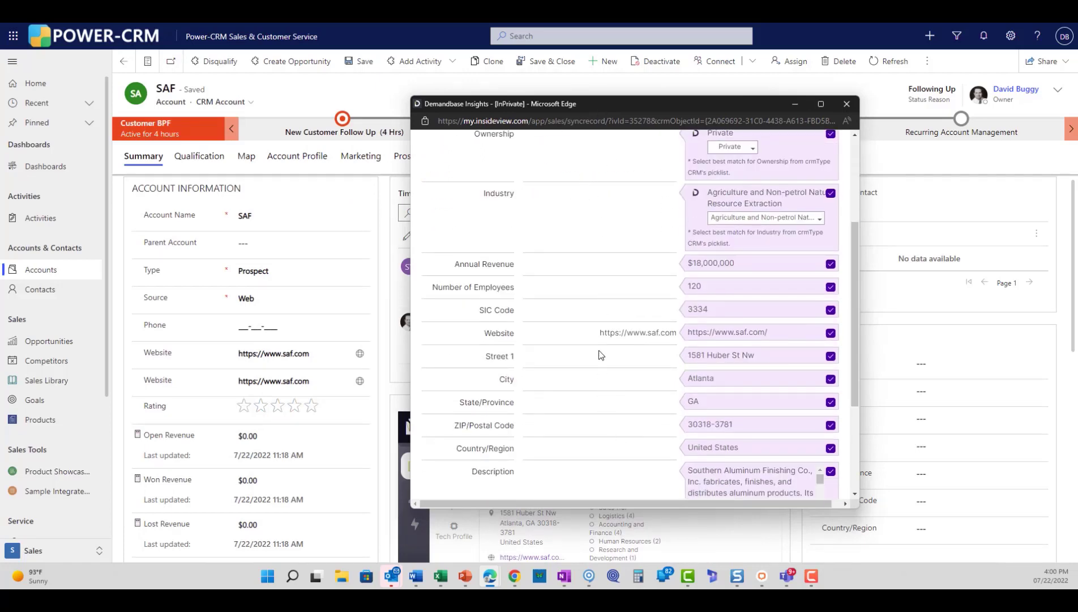
scroll(601, 355, down, 2)
scroll(601, 355, up, 3)
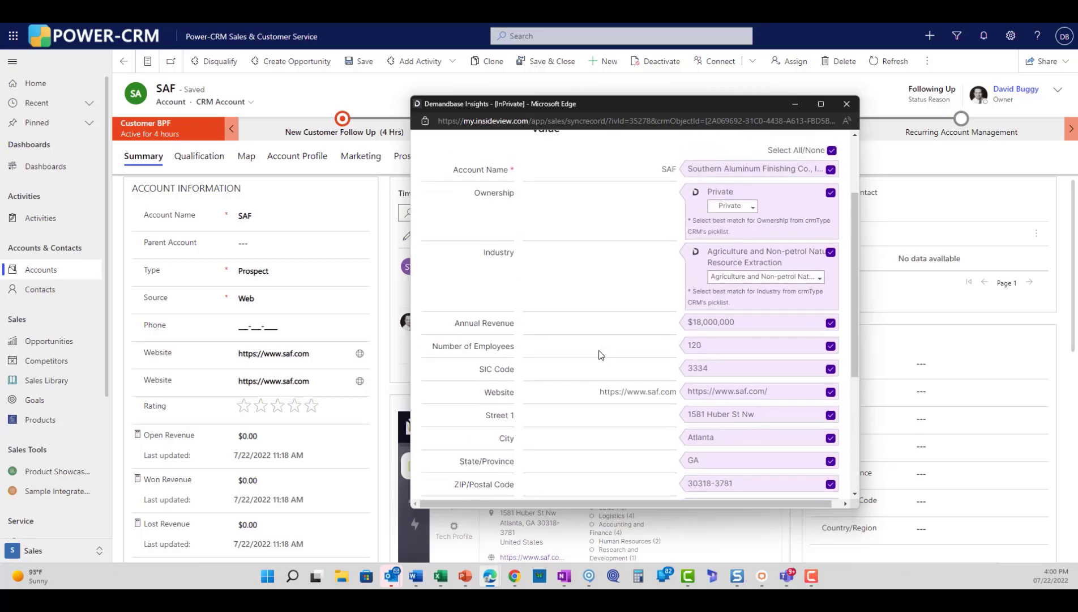
scroll(601, 355, up, 2)
scroll(689, 302, down, 2)
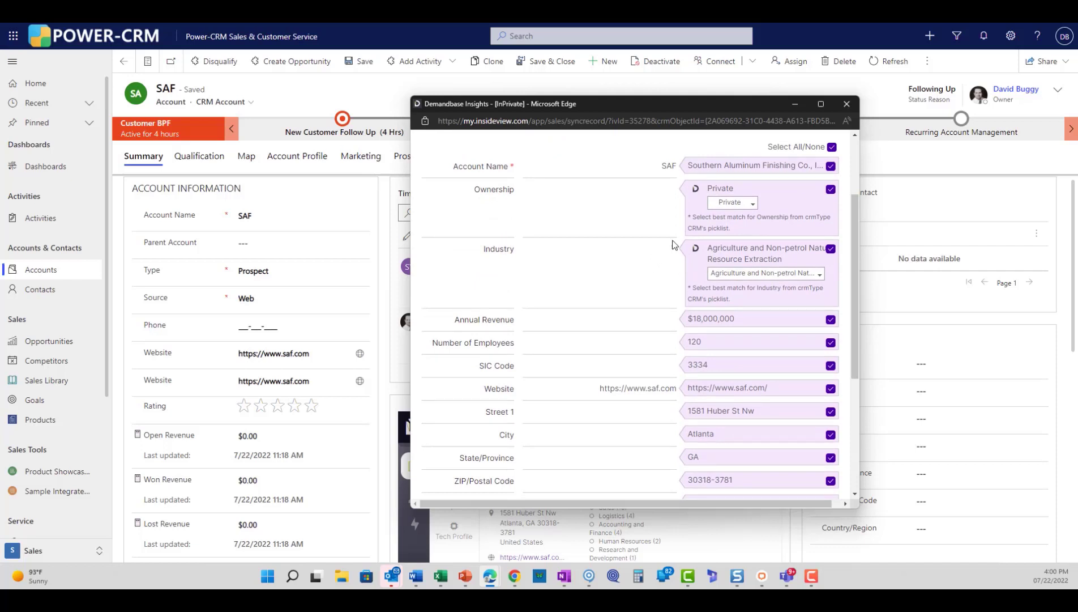
scroll(620, 291, down, 1)
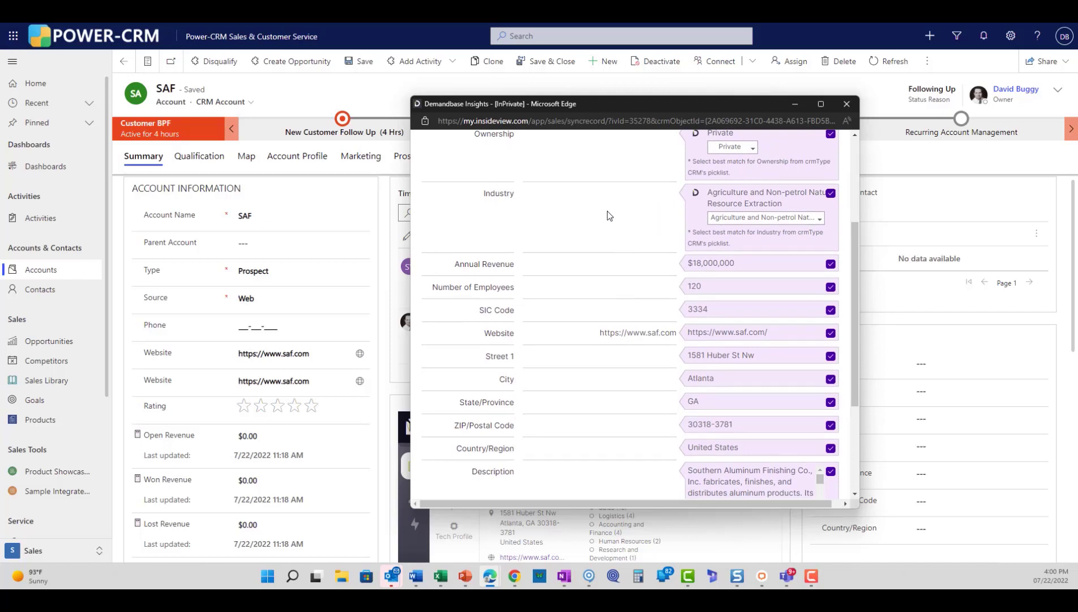
scroll(766, 377, up, 3)
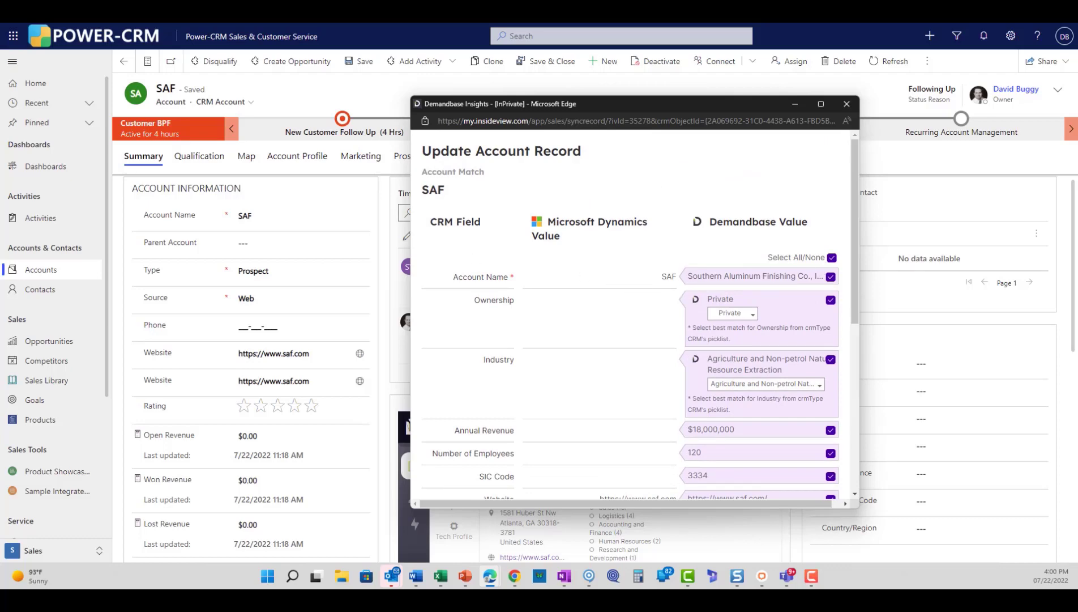
Update the account record with all selected Demandbase values, close the update window and reload the account page.
scroll(670, 363, down, 6)
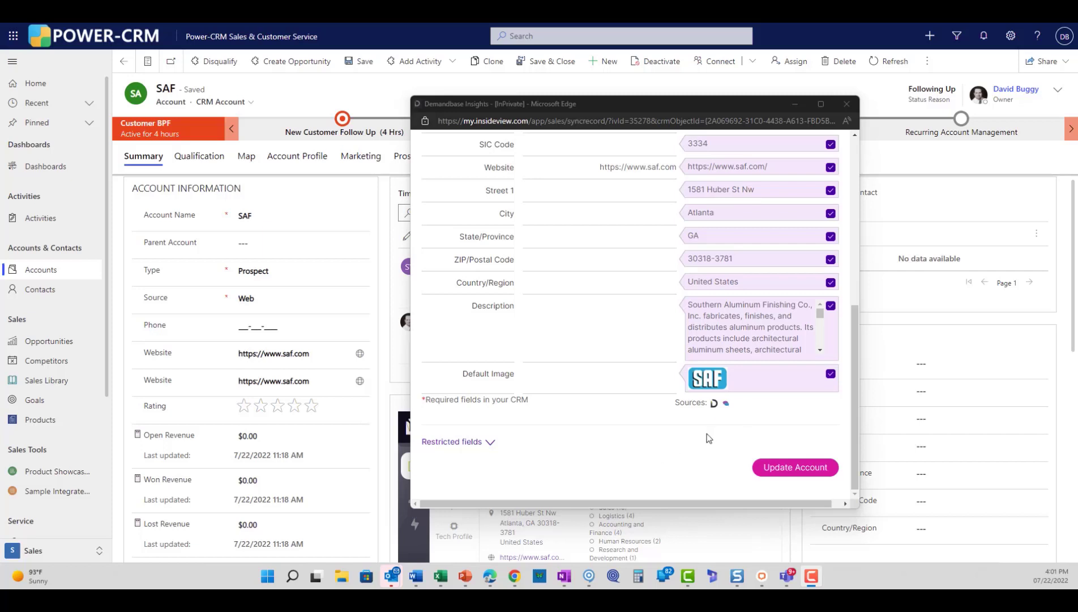
click(804, 469)
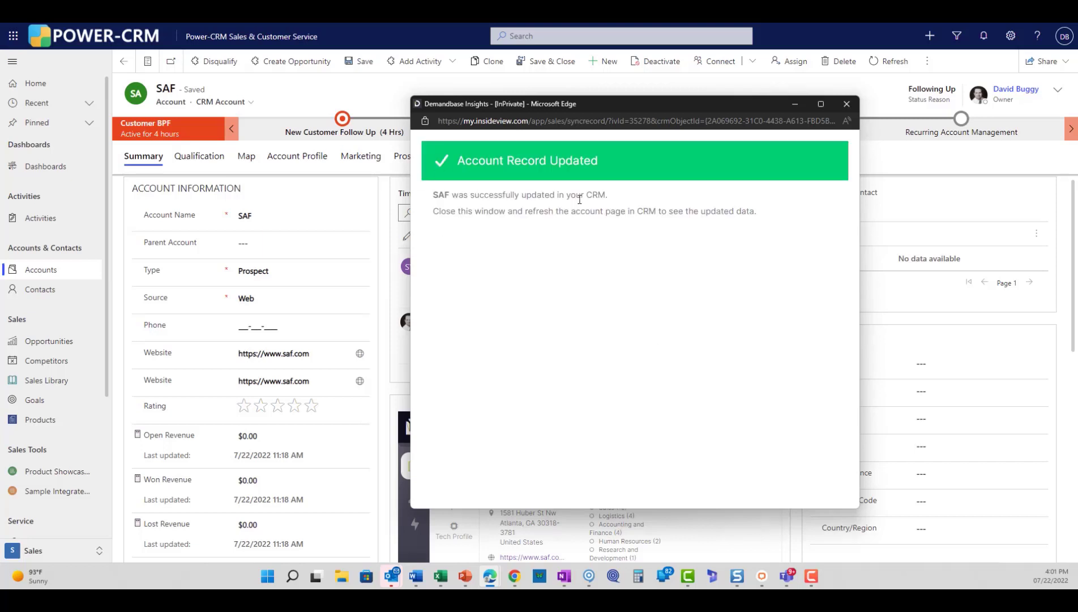
click(846, 105)
key(F5)
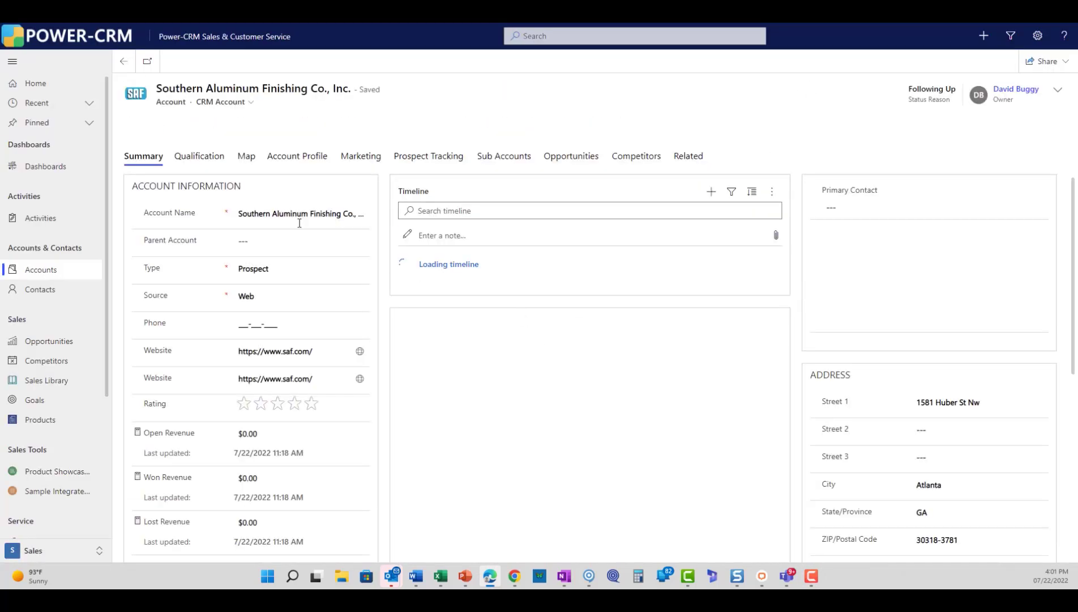
Check the updated account's name, address, map, prospect qualification and company profile fields.
click(270, 214)
drag(270, 214, 330, 227)
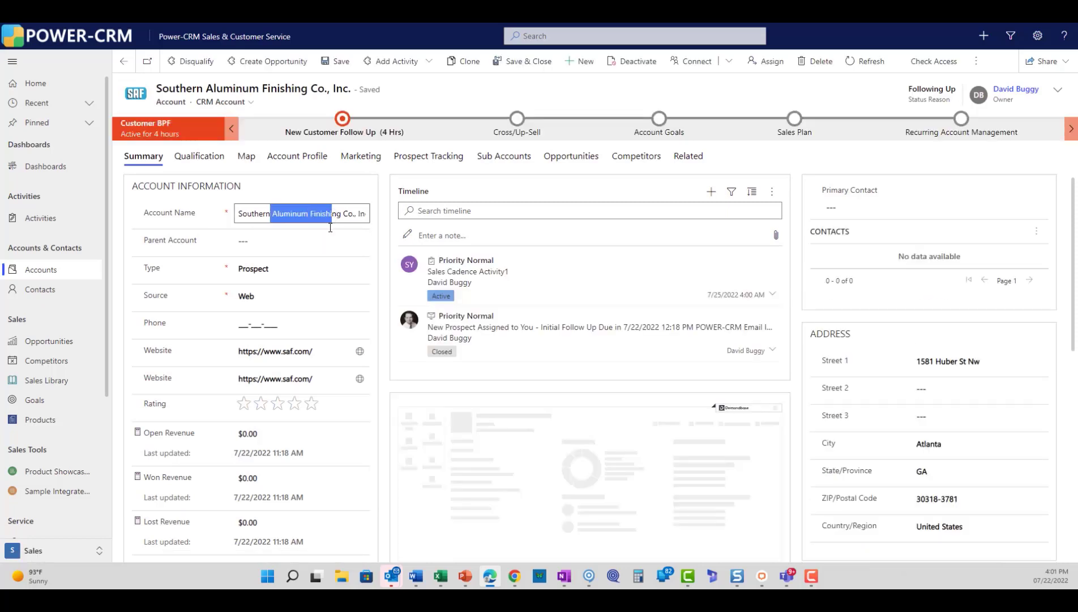
click(890, 161)
scroll(935, 346, down, 3)
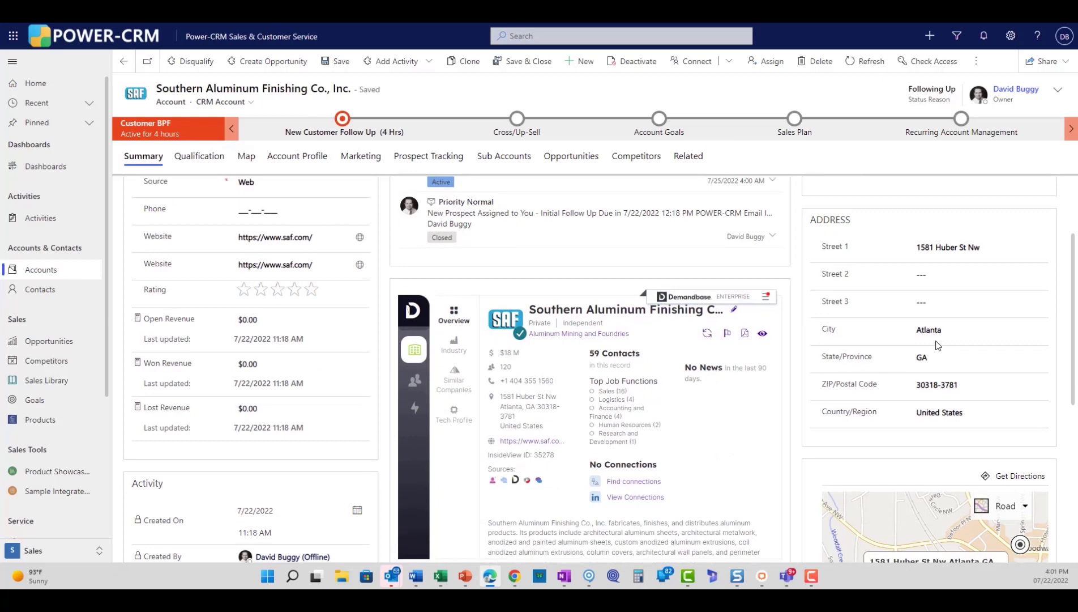
scroll(935, 346, down, 3)
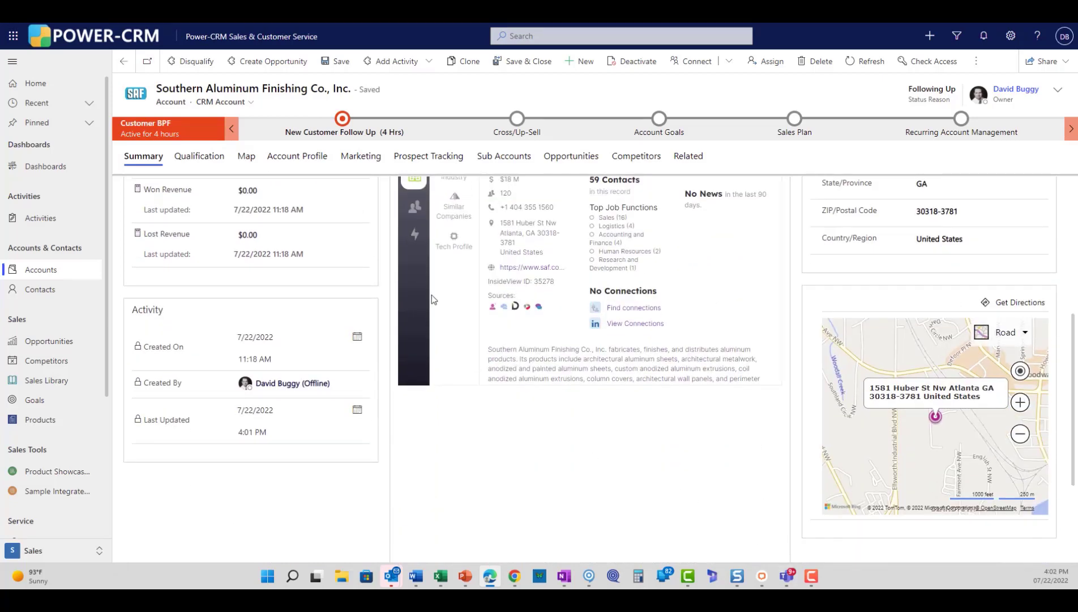
click(186, 156)
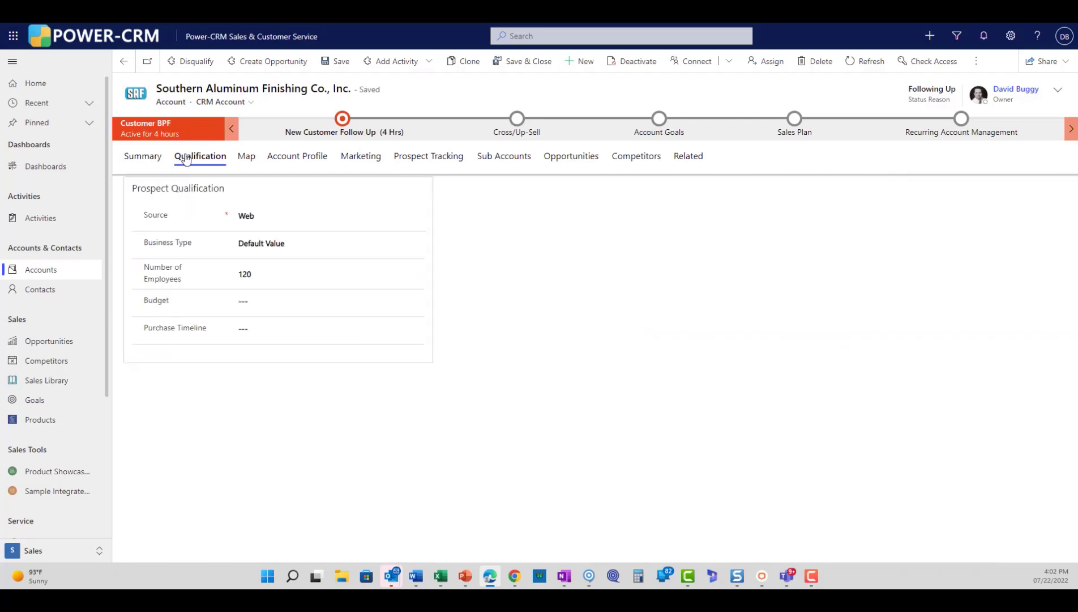
click(302, 157)
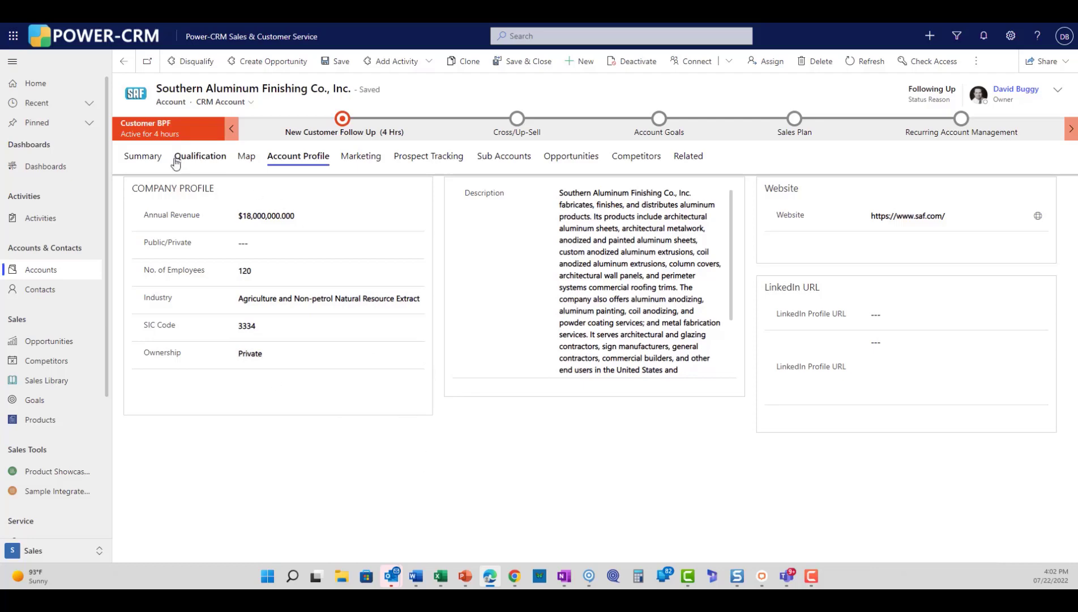
Show the company's people in the account summary's Demandbase panel and look through the list of contacts and job titles.
click(134, 162)
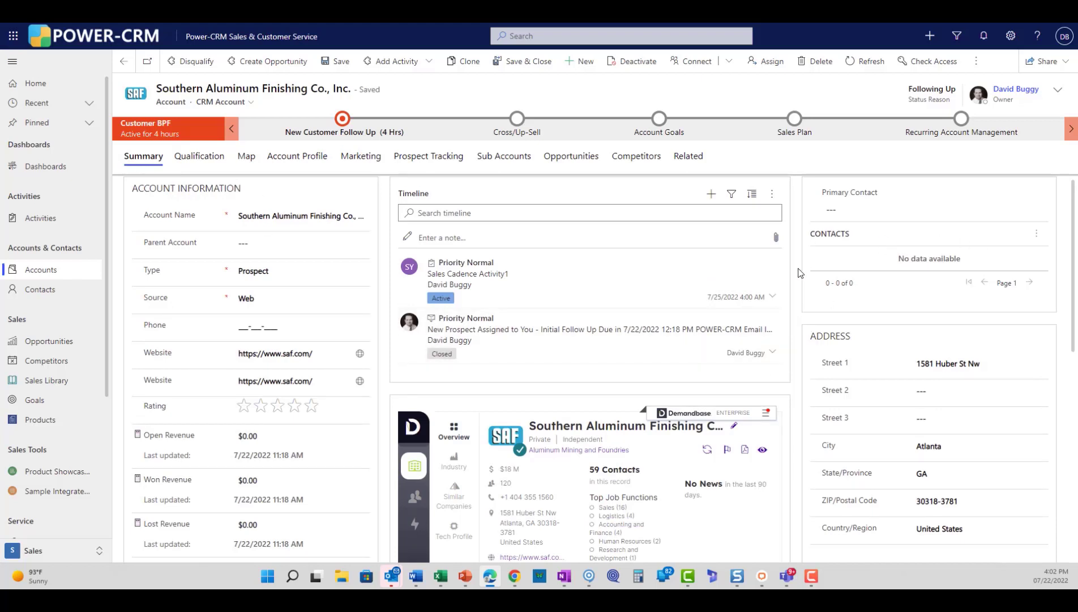
scroll(799, 273, down, 3)
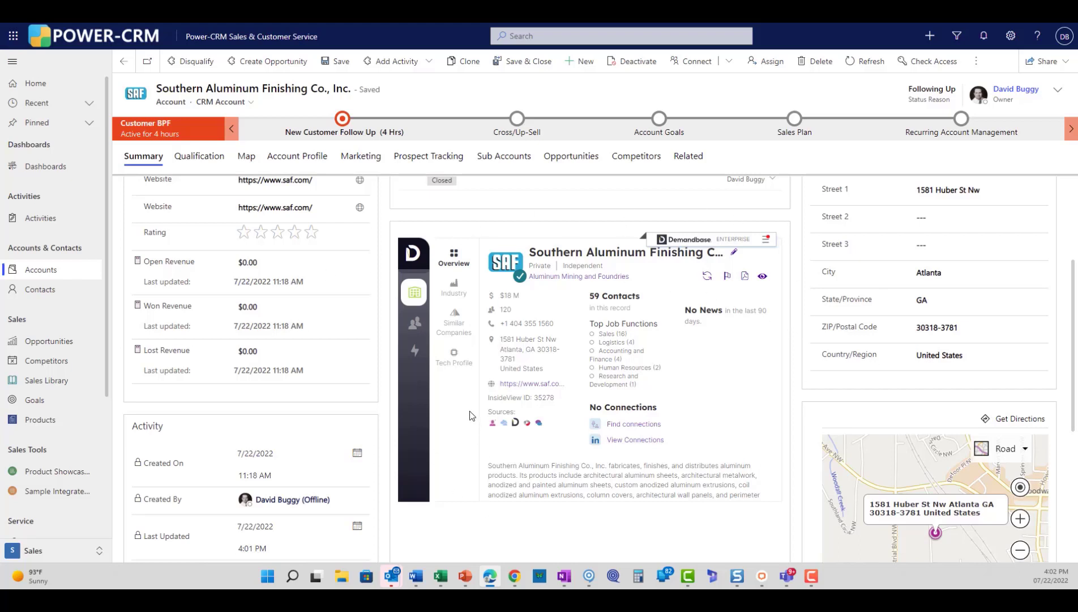
click(414, 321)
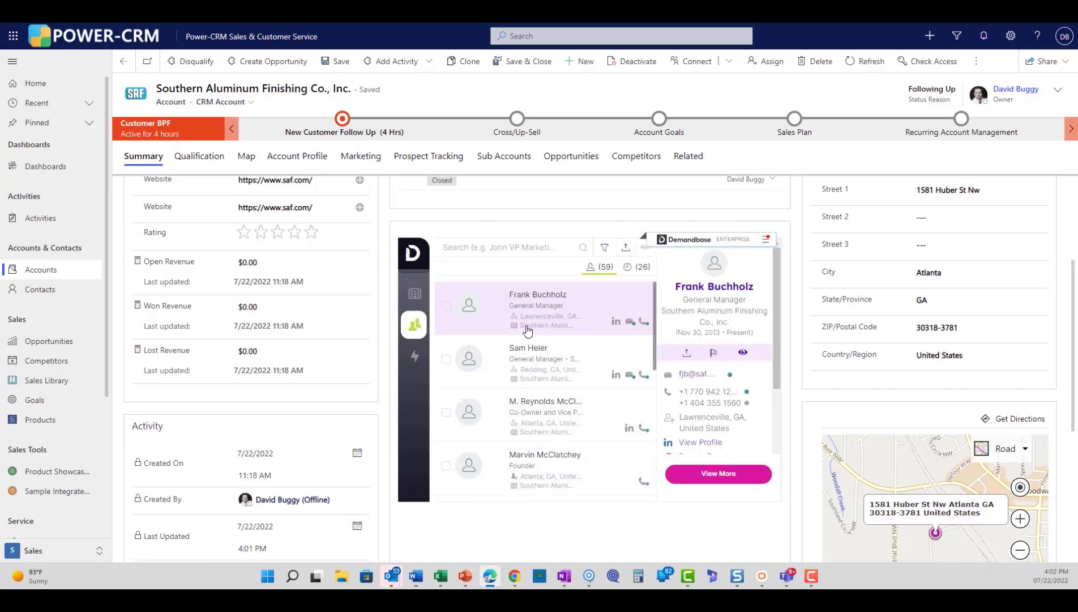
scroll(527, 334, down, 5)
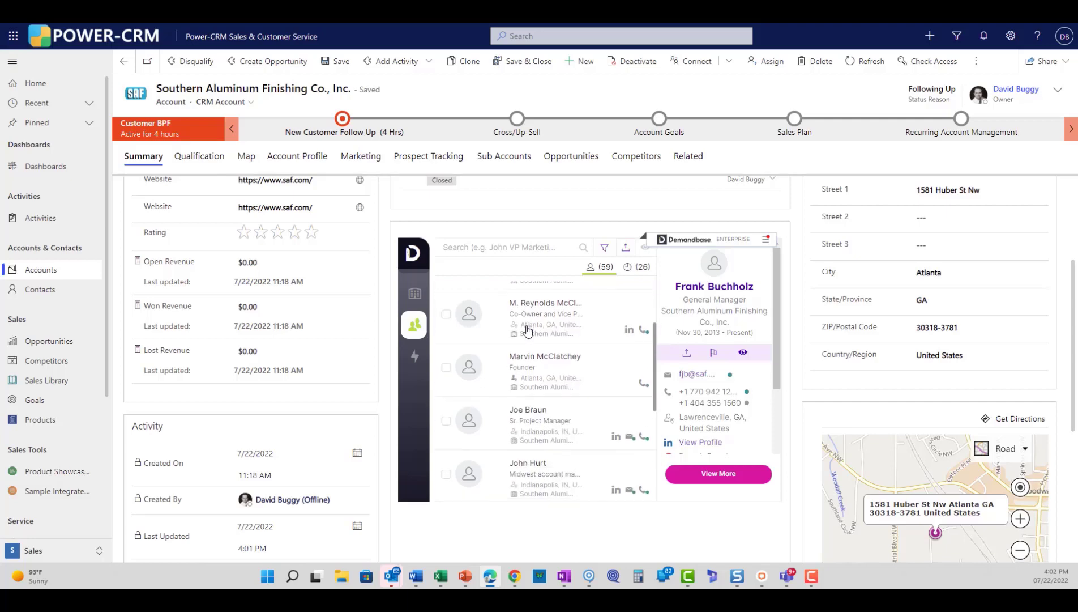
scroll(527, 344, up, 5)
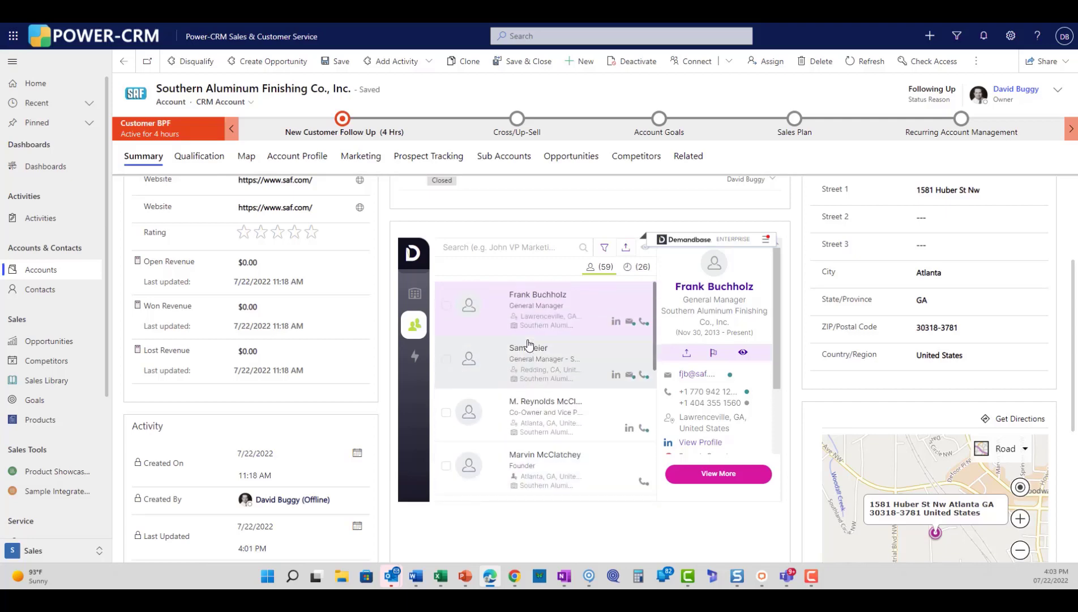
scroll(529, 349, up, 2)
scroll(394, 329, down, 2)
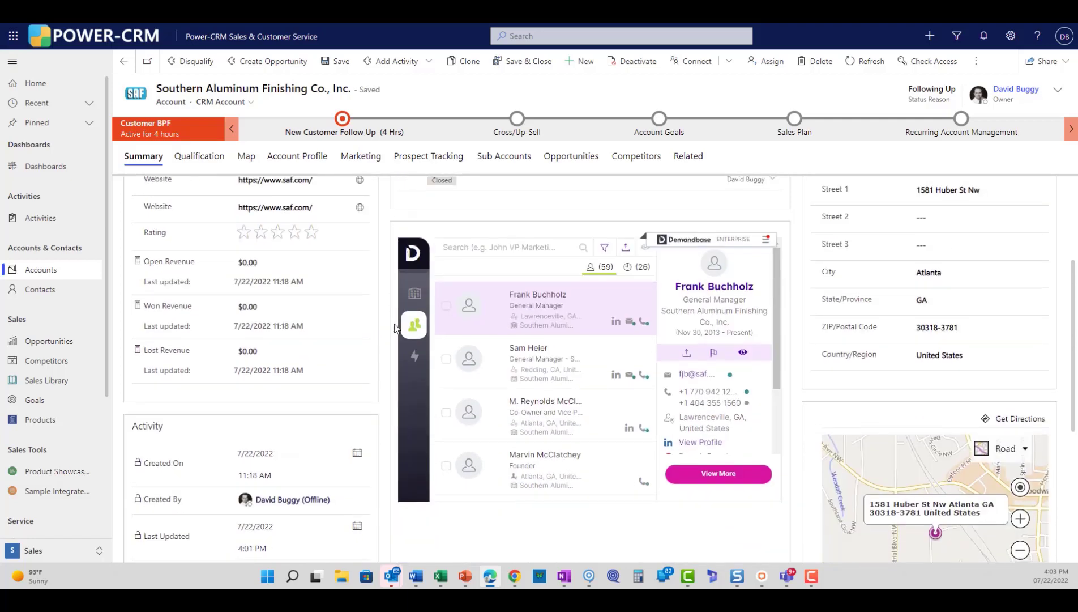
scroll(383, 329, down, 1)
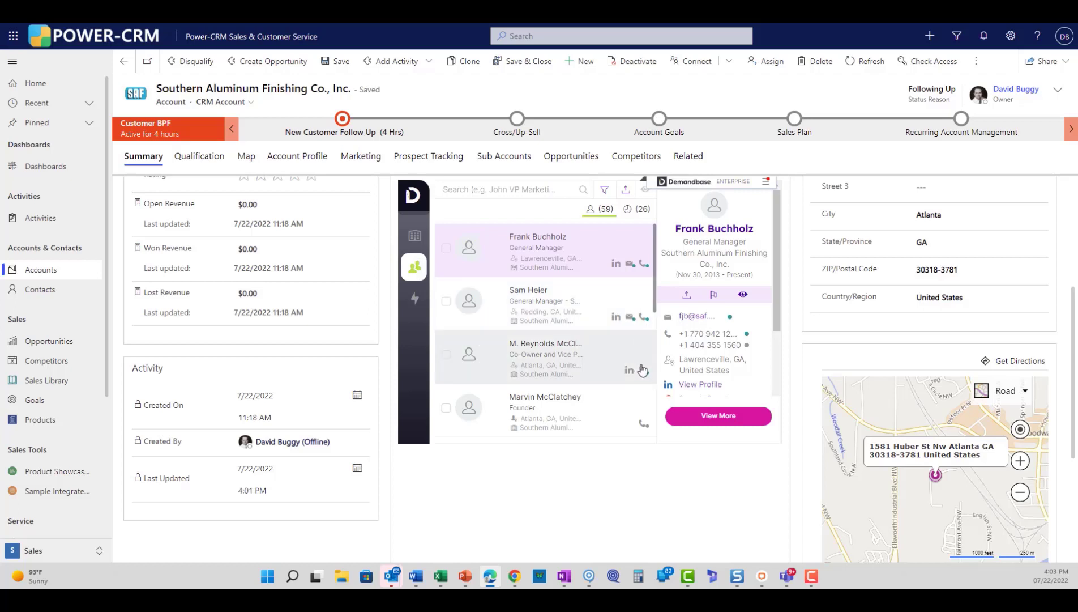
scroll(632, 351, up, 1)
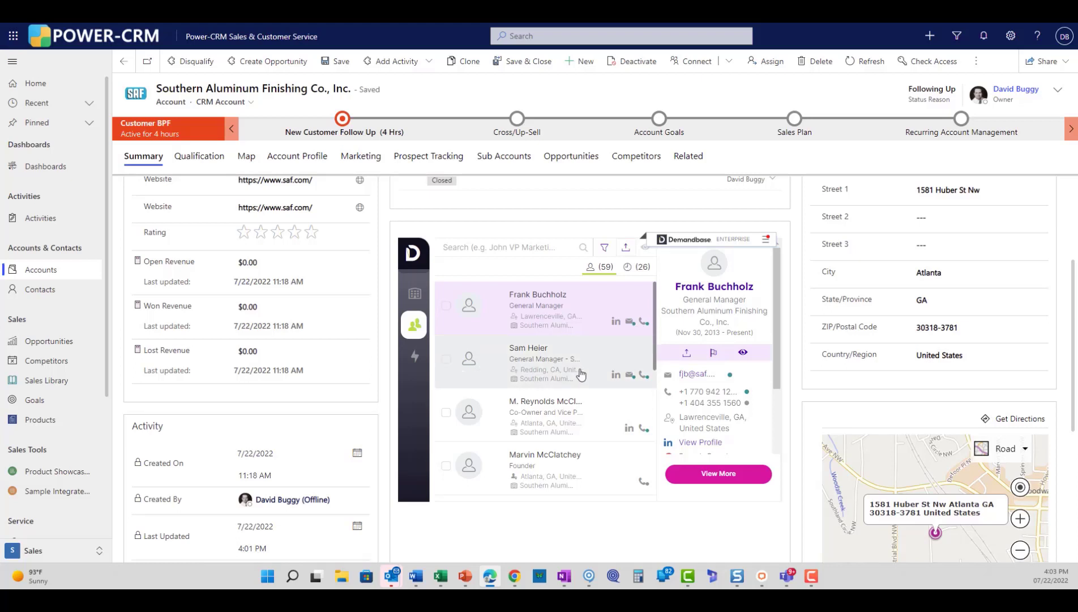
scroll(612, 352, up, 2)
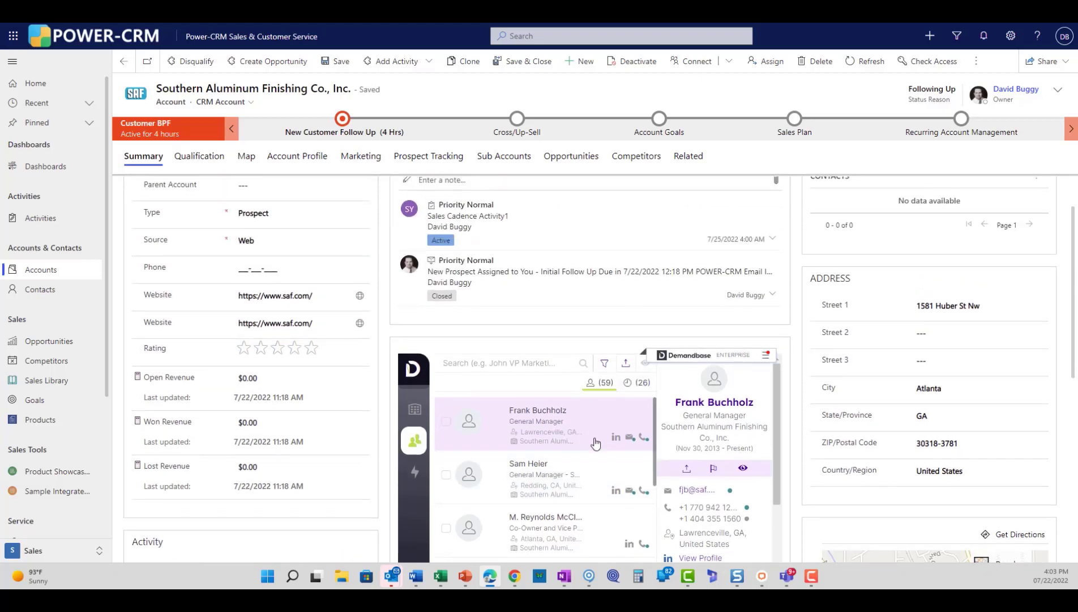
scroll(595, 443, down, 1)
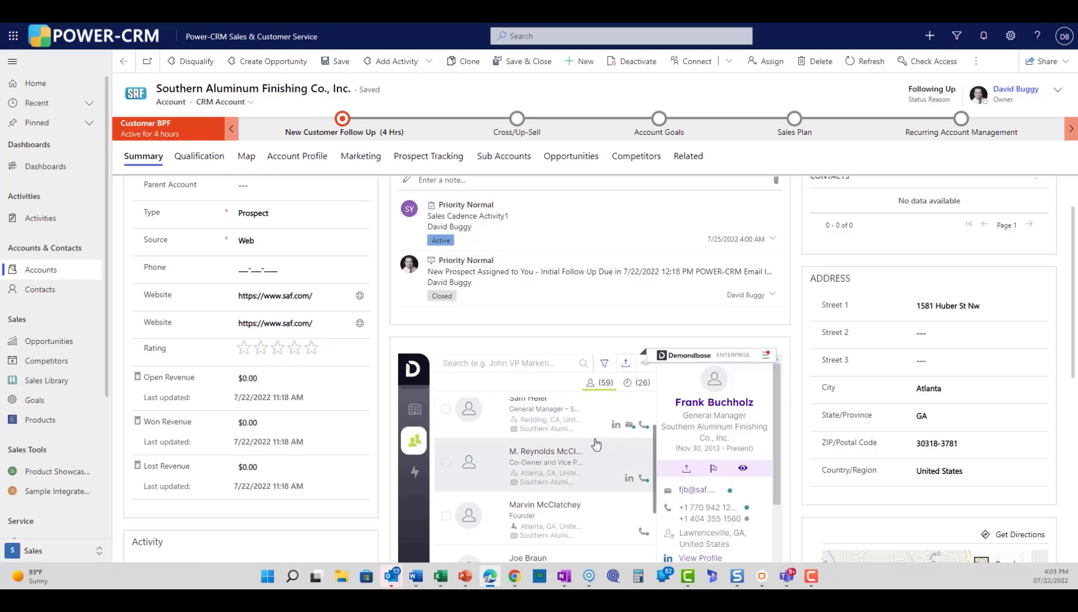
scroll(596, 443, down, 4)
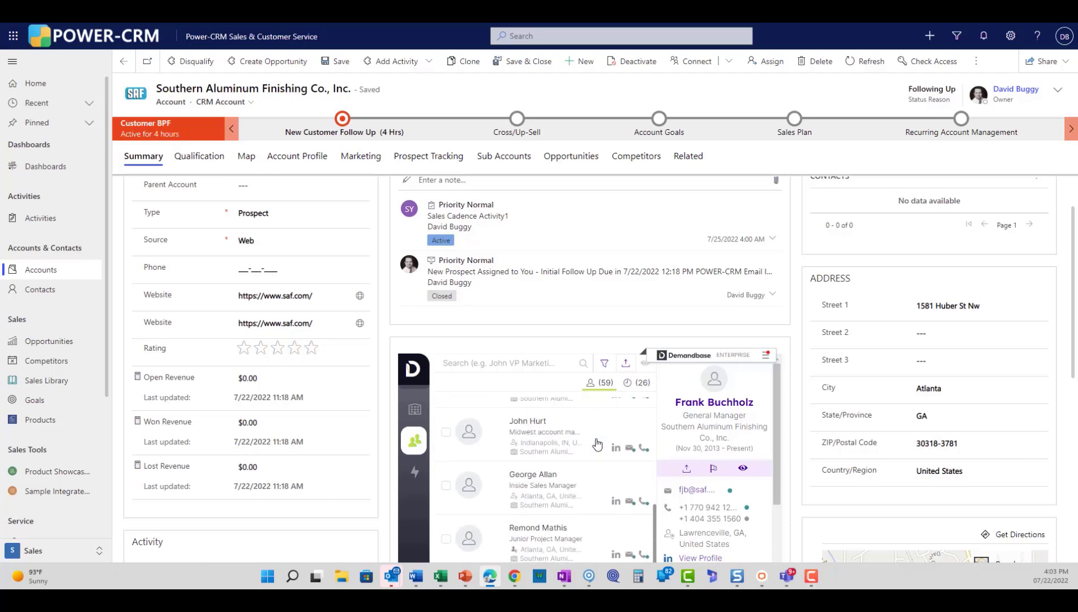
scroll(597, 443, down, 1)
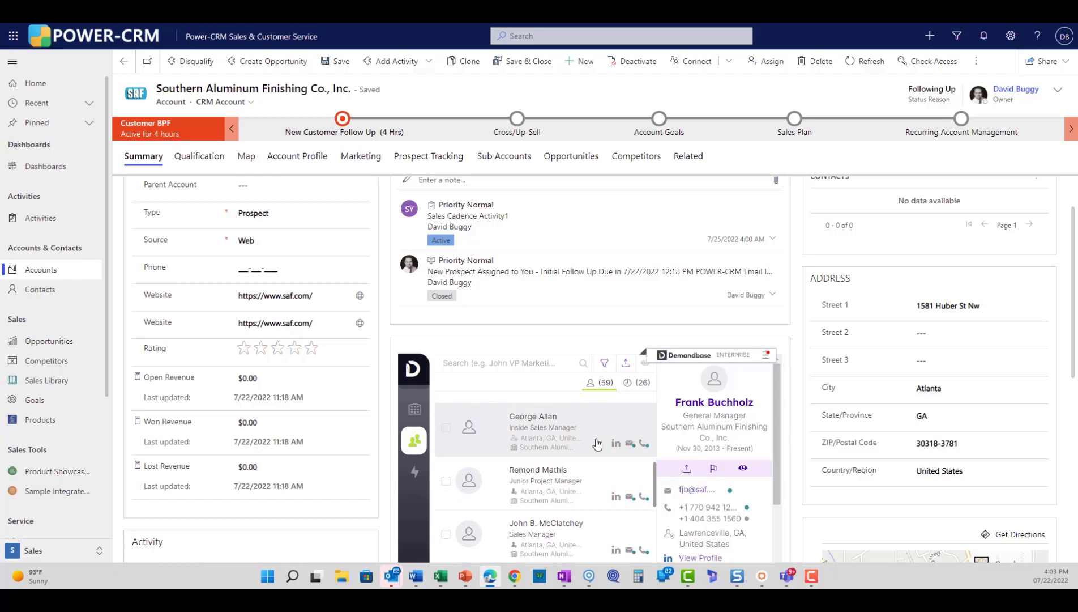
scroll(597, 444, down, 1)
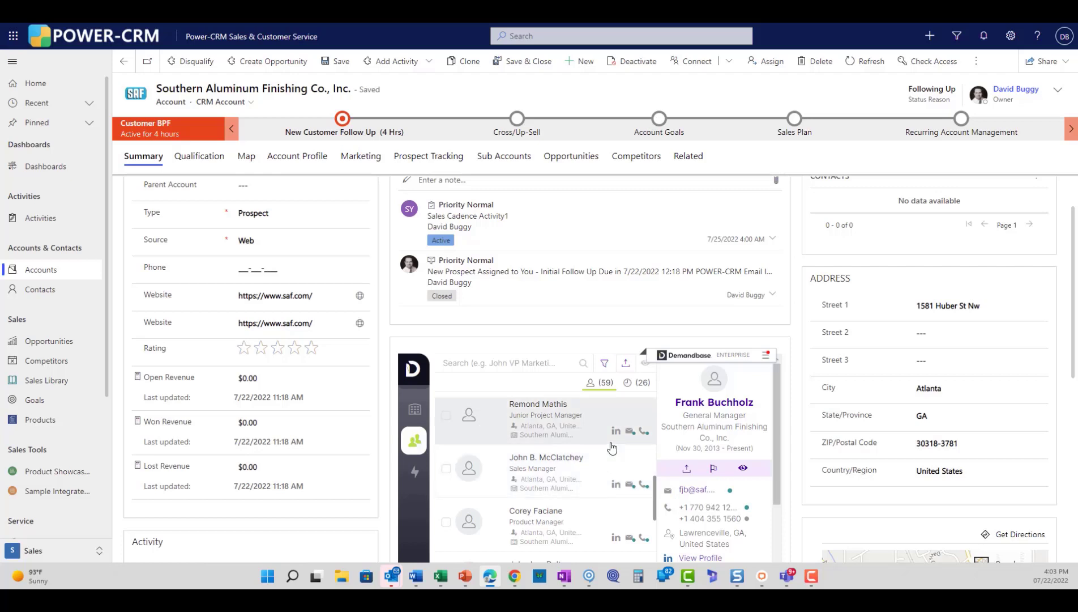
Look through the remaining people in the Demandbase contact list and search the list by a first name.
scroll(611, 448, down, 2)
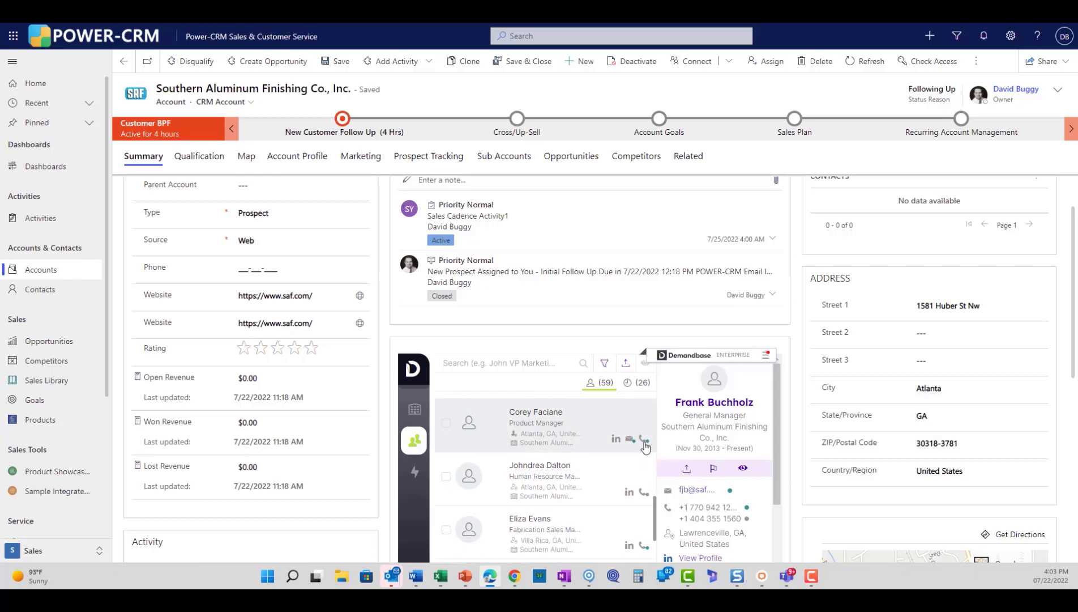
scroll(595, 459, down, 2)
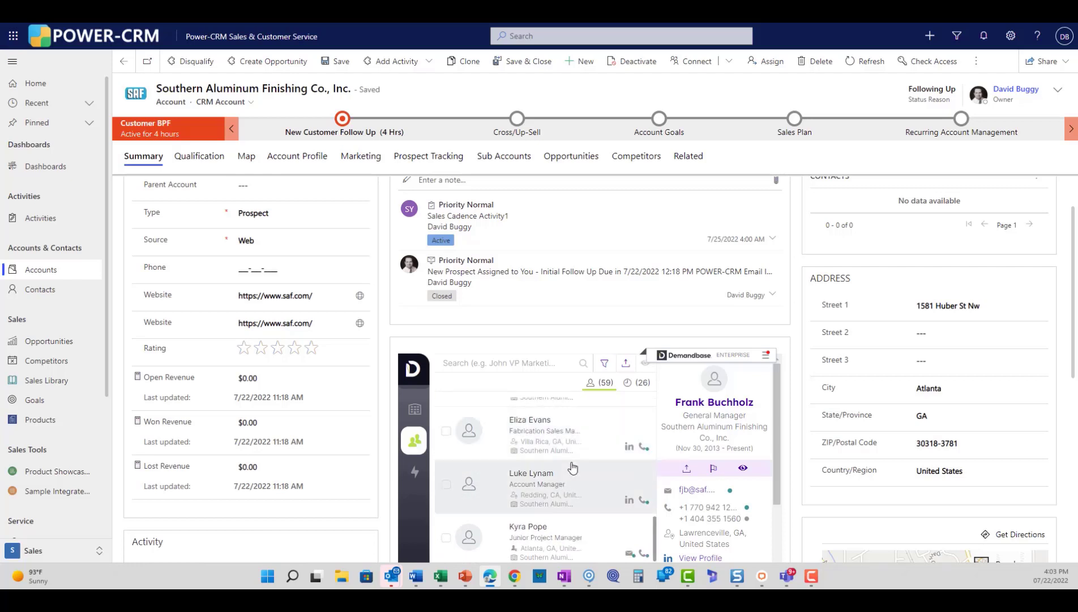
scroll(573, 467, down, 1)
scroll(570, 476, up, 5)
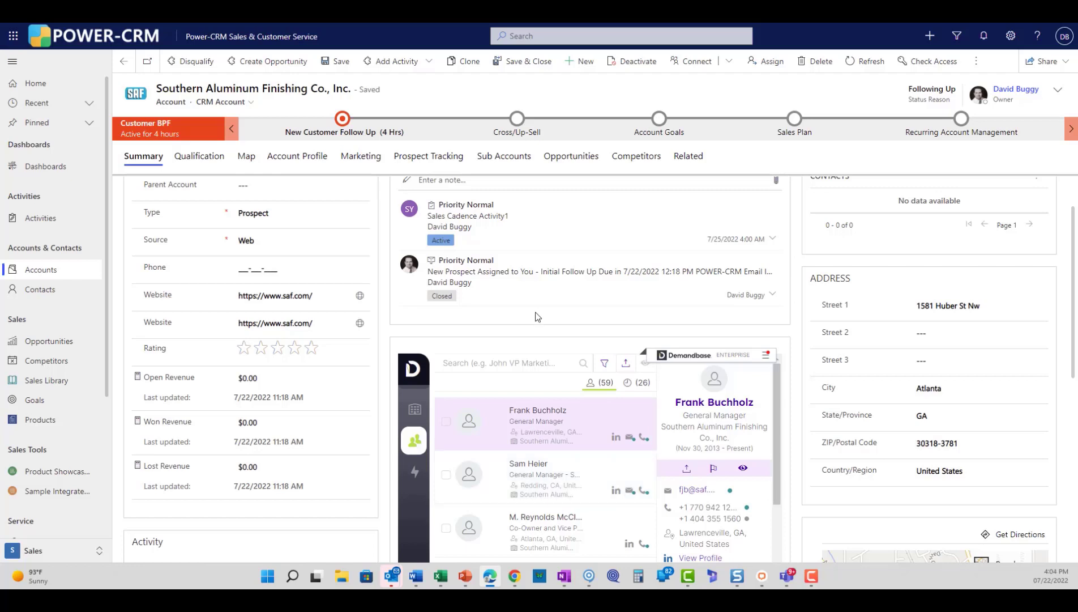
click(487, 362)
text(dave)
key(Return)
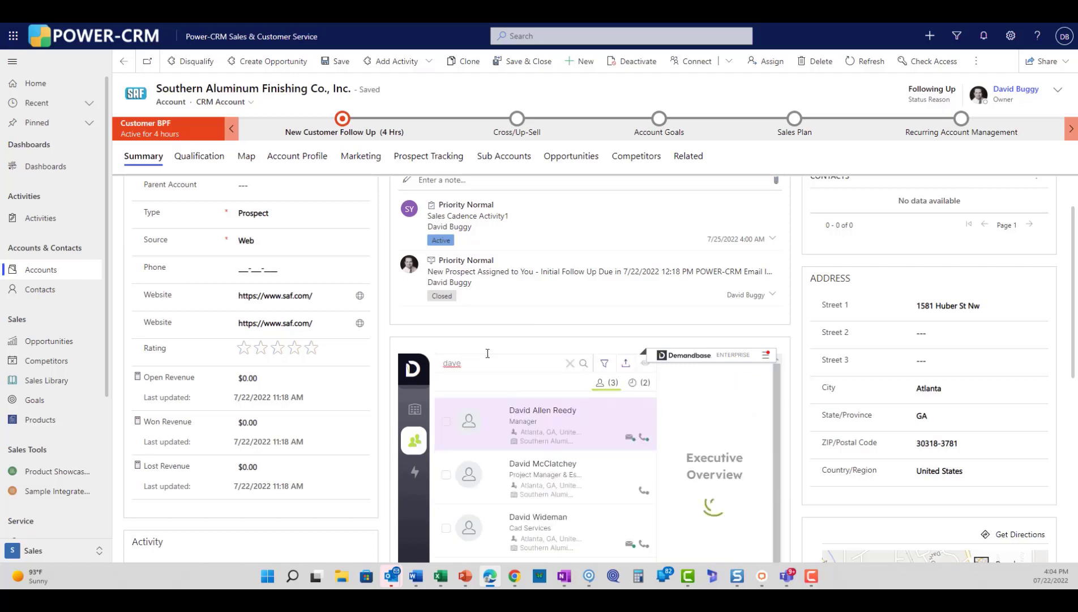
scroll(490, 453, down, 1)
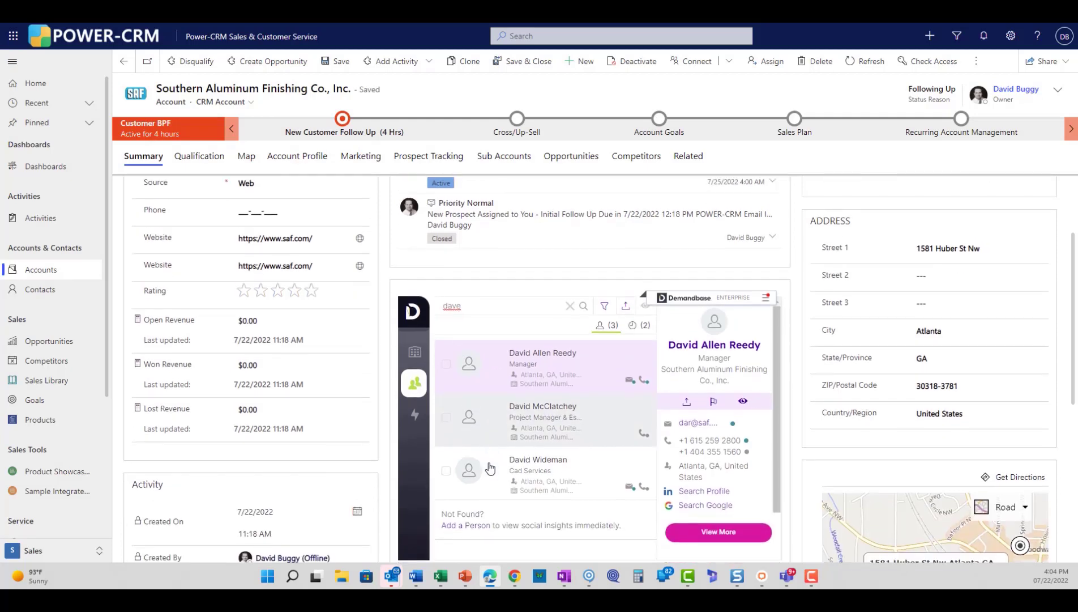
Clear the name search and search the company's people for "account".
scroll(485, 436, up, 2)
click(570, 421)
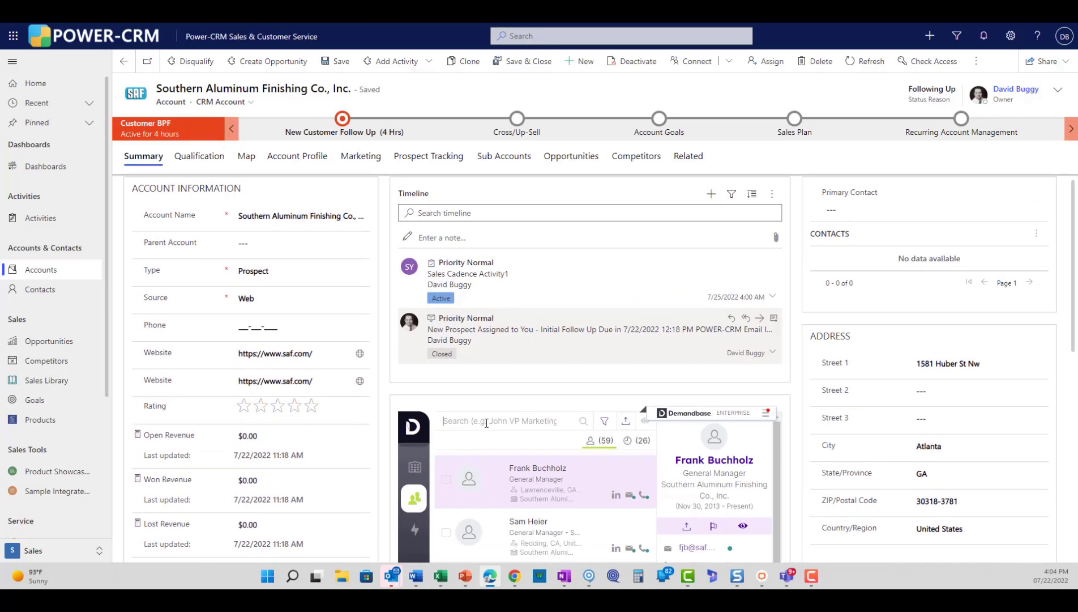
text(a)
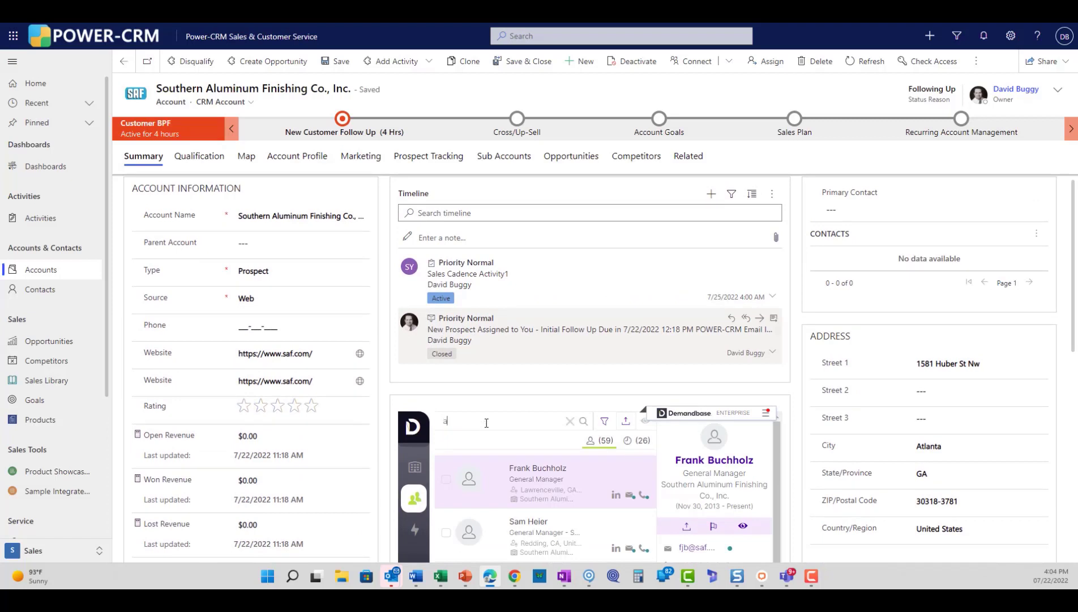
text(ccount)
key(Return)
scroll(488, 425, down, 3)
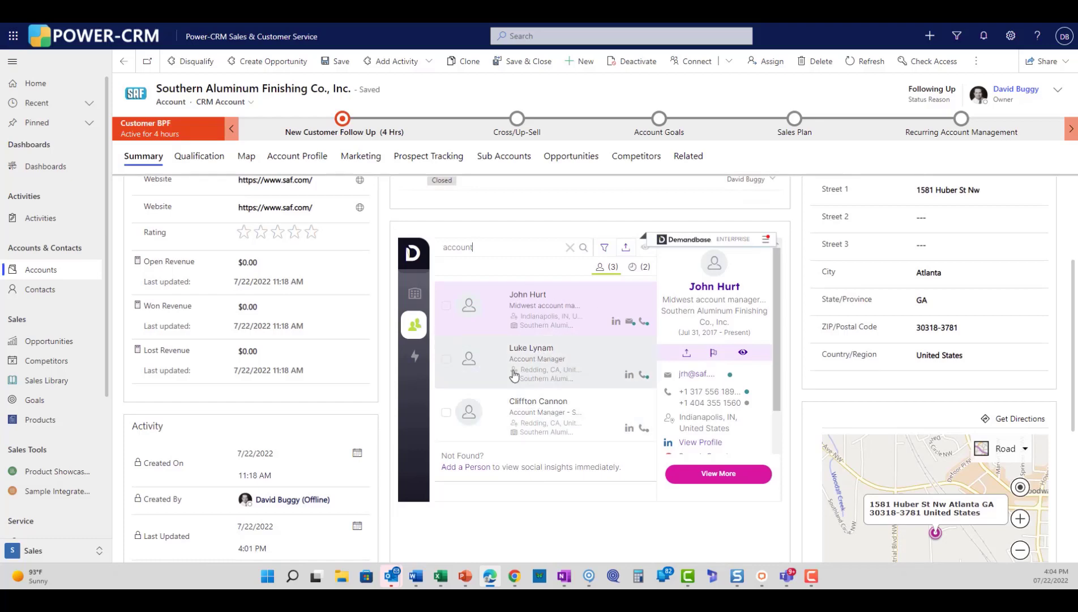
Replace the people search with "chief" to look for executives at the company.
scroll(501, 375, up, 2)
drag(486, 363, 441, 363)
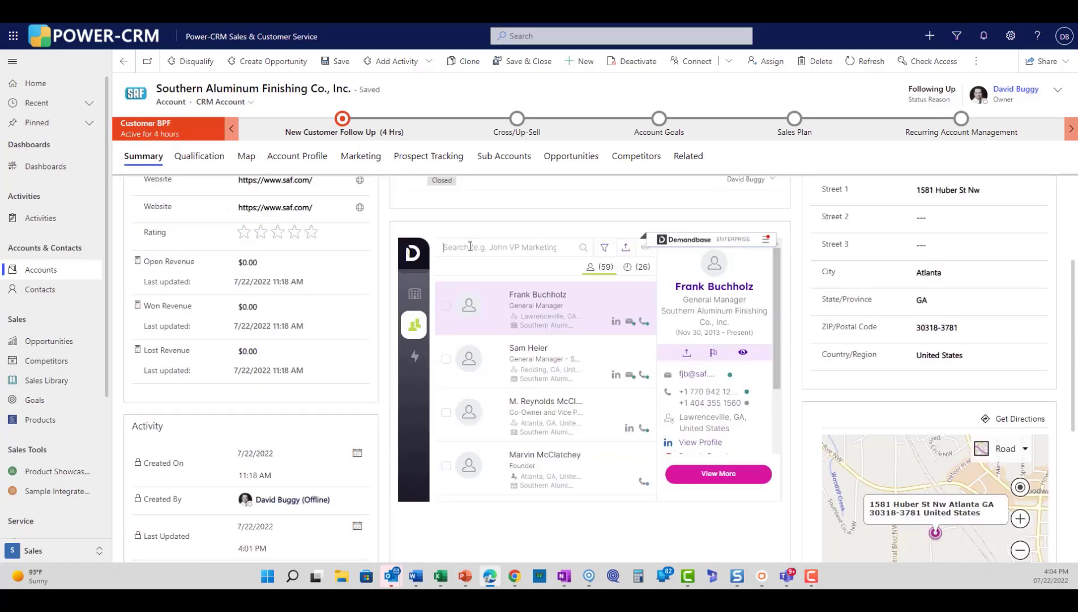
text(chief)
key(Return)
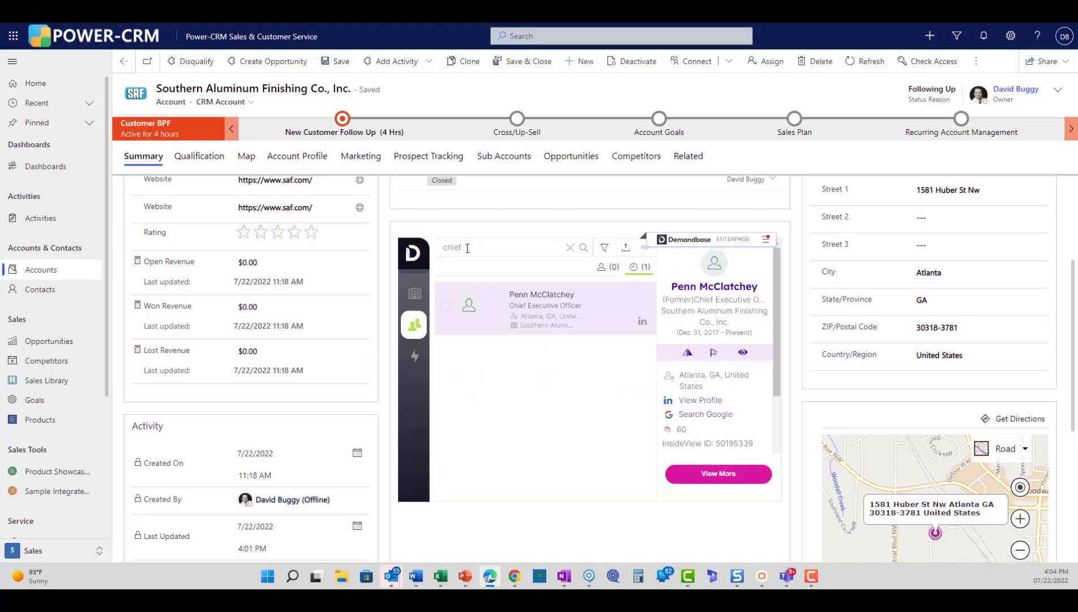
Clear the people search, look through the former employees and return to the list of current employees.
click(571, 247)
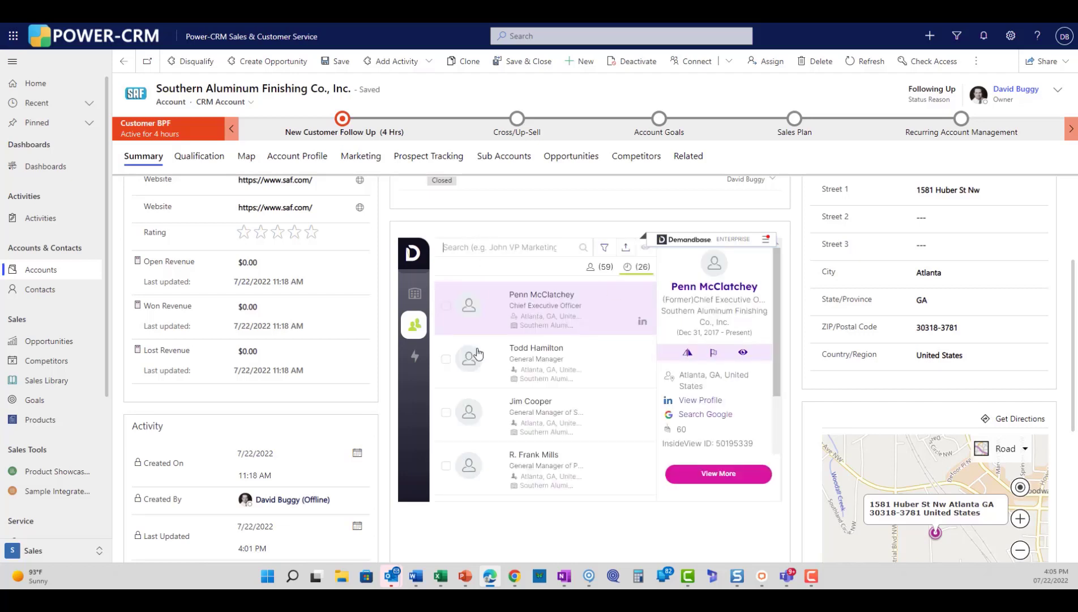
scroll(549, 337, down, 2)
scroll(549, 337, down, 1)
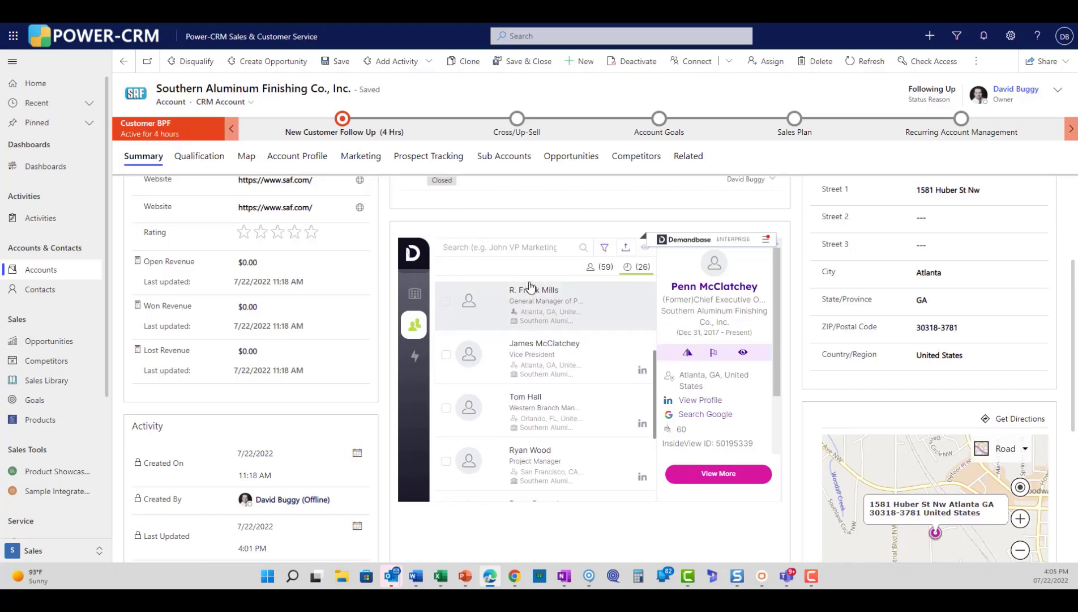
click(635, 271)
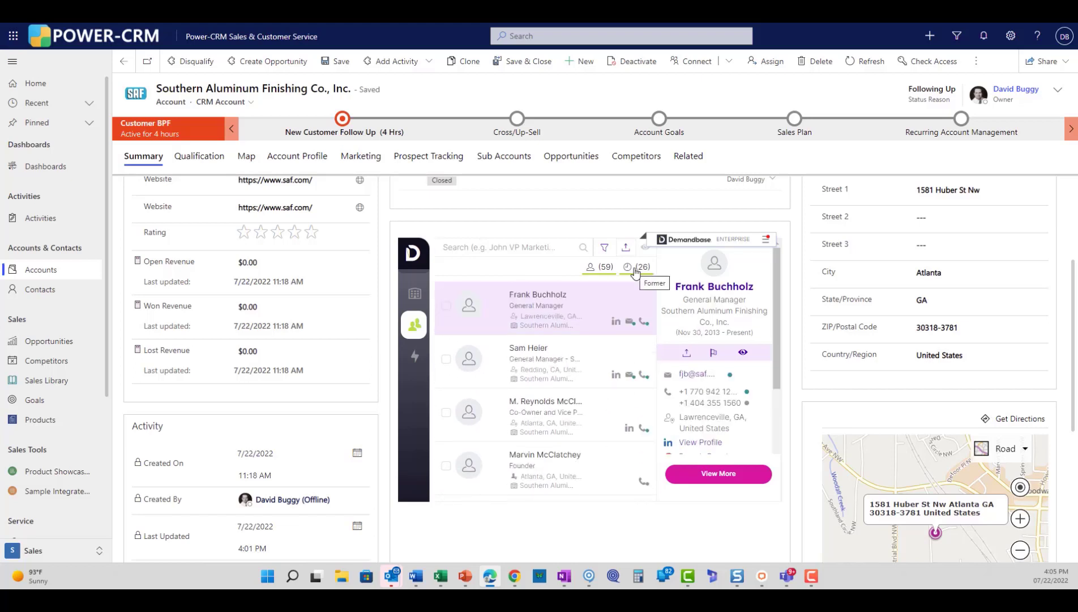
click(636, 272)
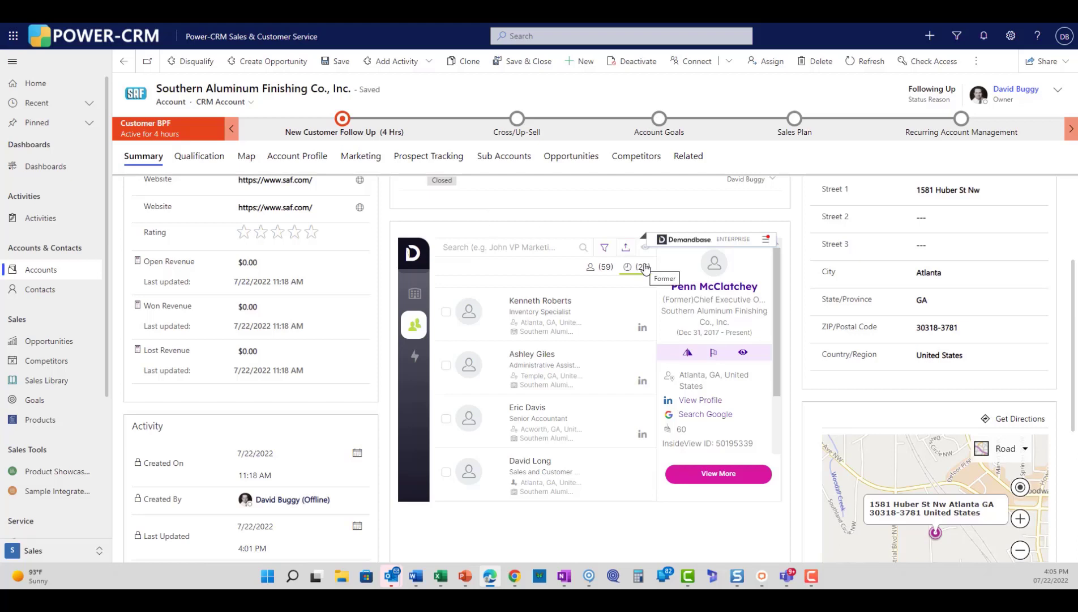
click(604, 267)
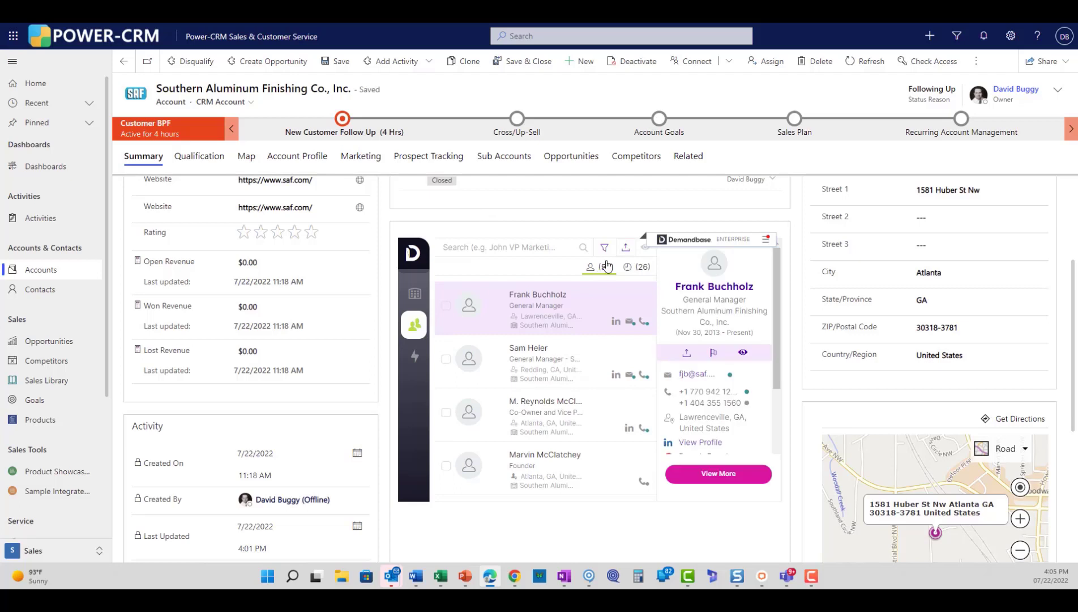
Export the first three current employees to Dynamics as contacts, accept the current account match, close the window and reload the account.
click(446, 306)
click(446, 359)
click(446, 411)
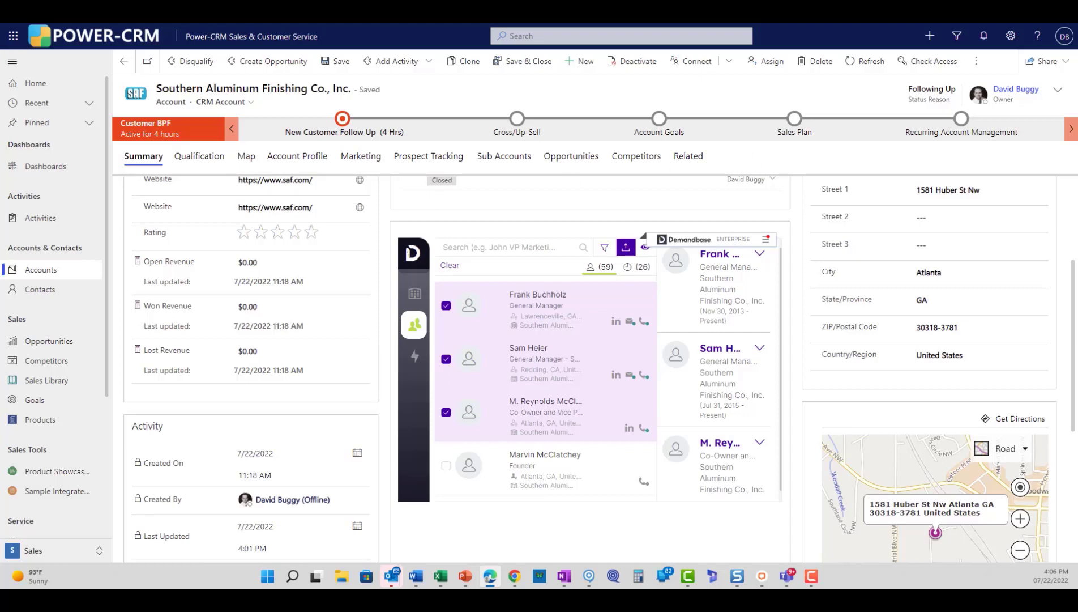
click(626, 247)
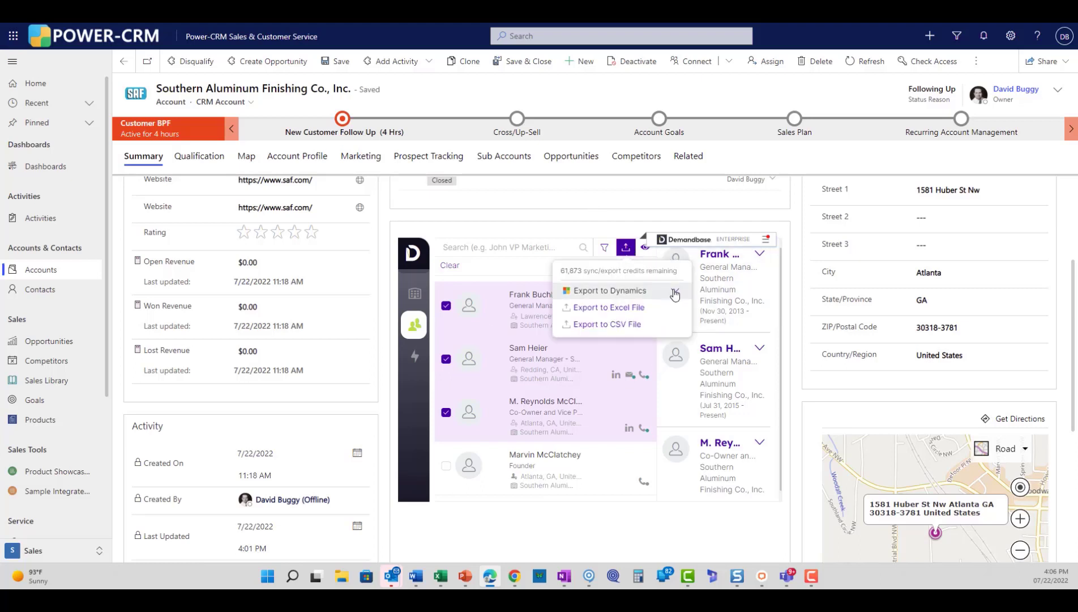
click(675, 293)
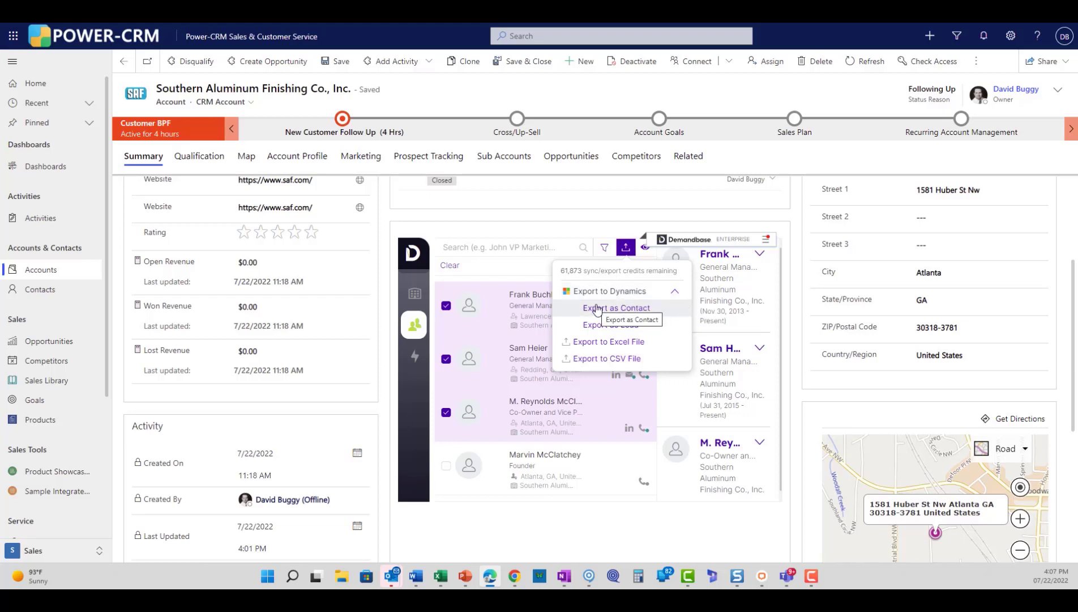
click(685, 309)
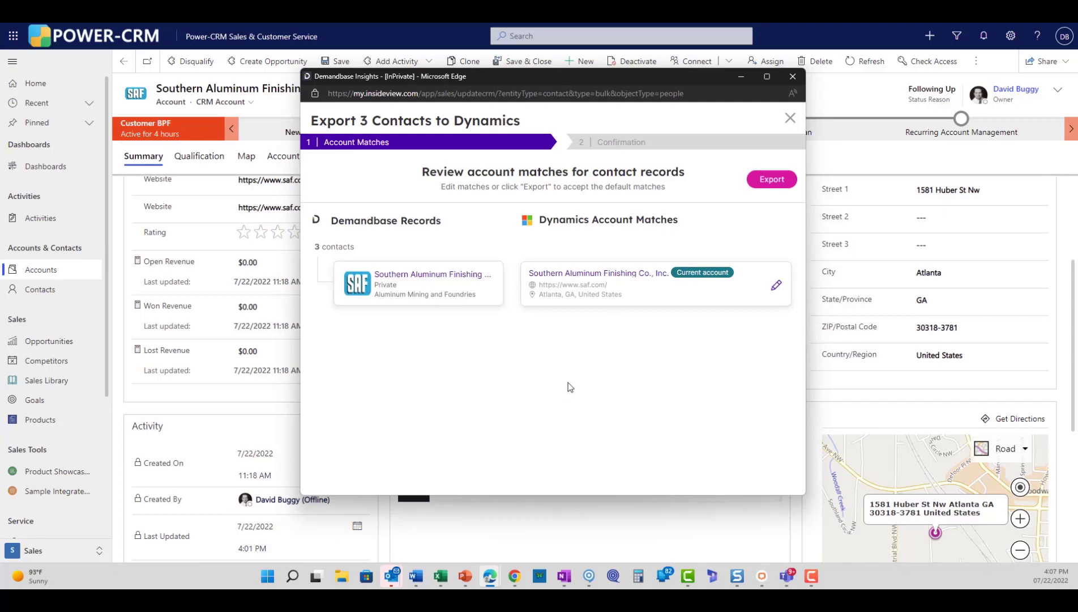
click(768, 182)
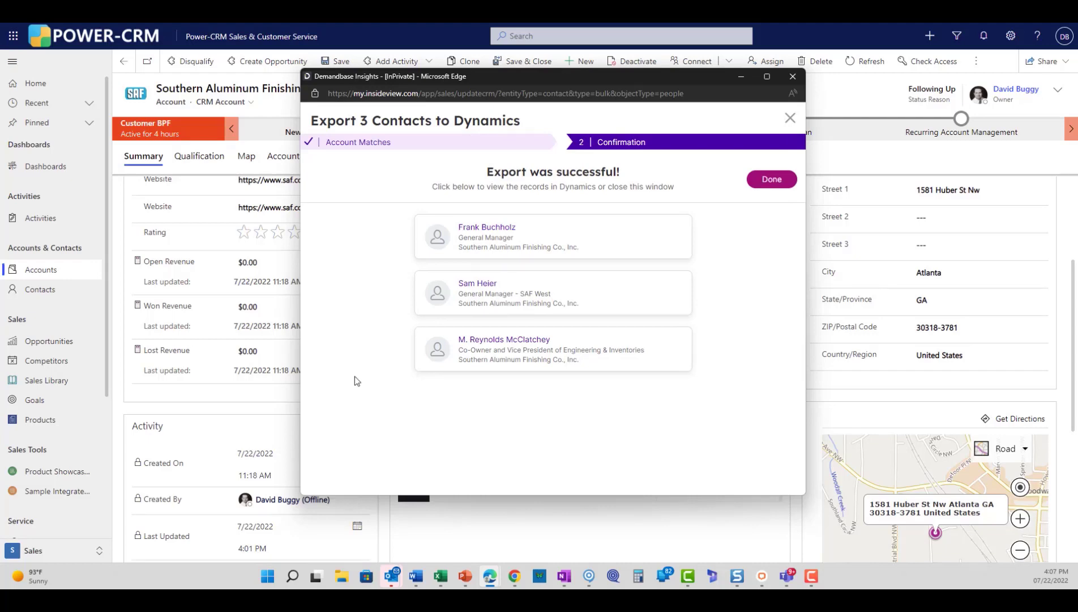
click(772, 179)
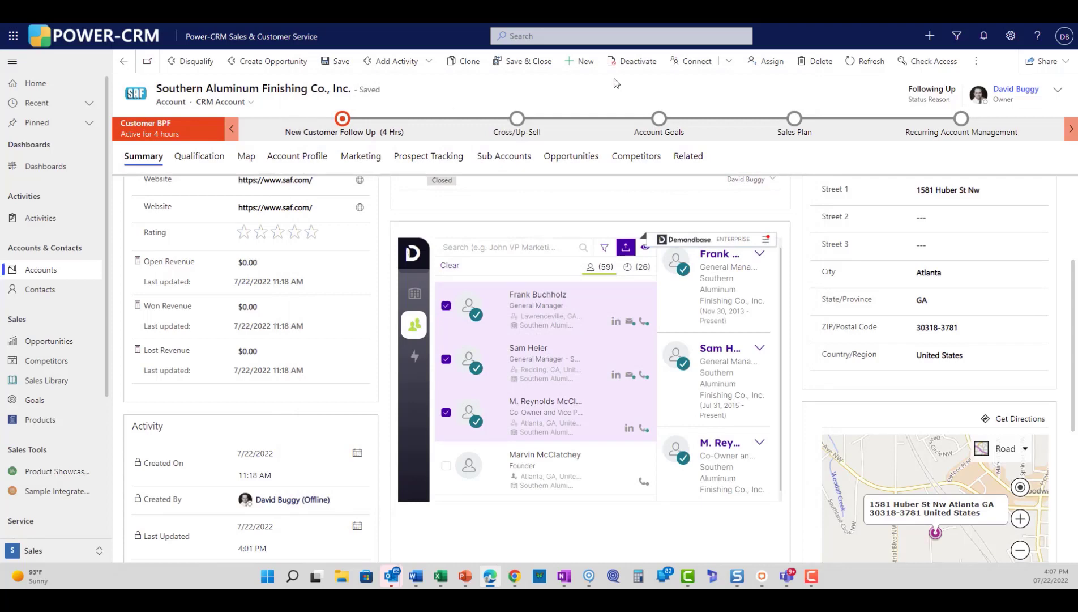
click(878, 64)
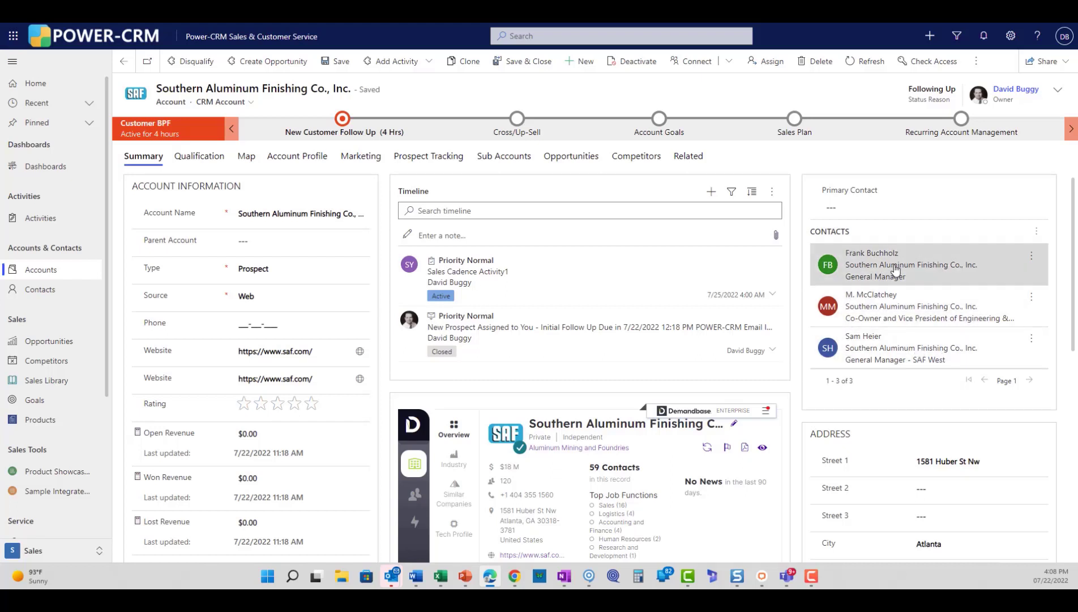
Open the exported General Manager contact, check its summary, profile, LinkedIn, geocode and marketing details, and return to the account.
click(638, 267)
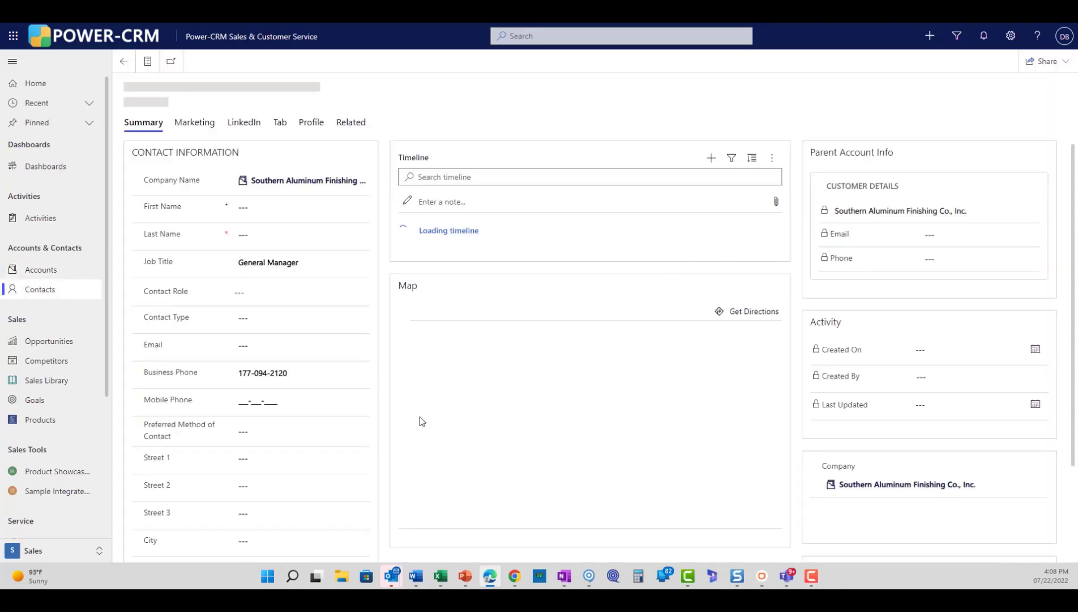
scroll(421, 416, down, 3)
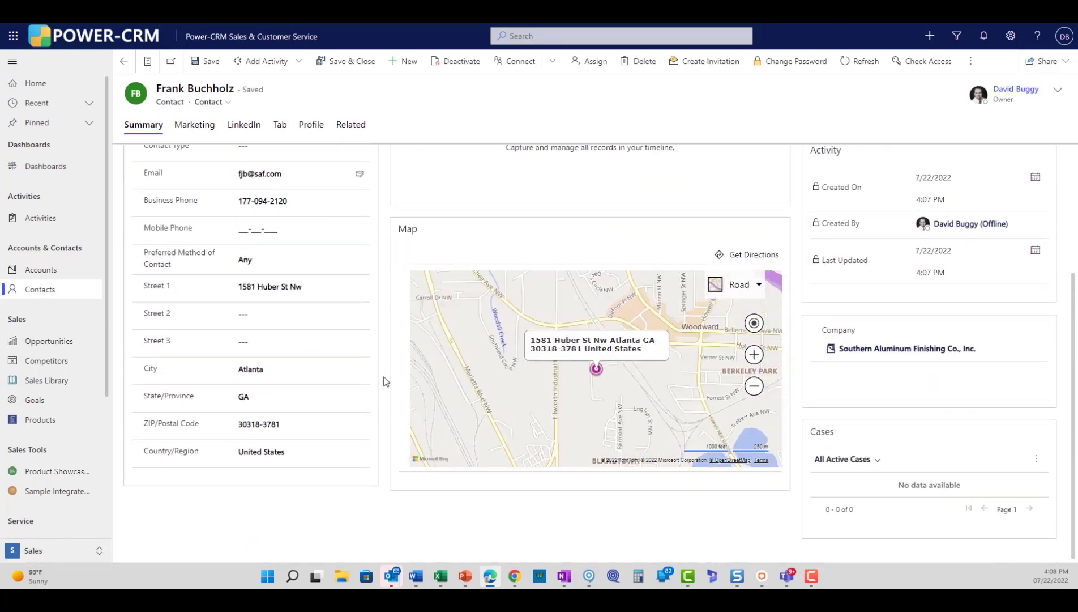
scroll(385, 380, up, 3)
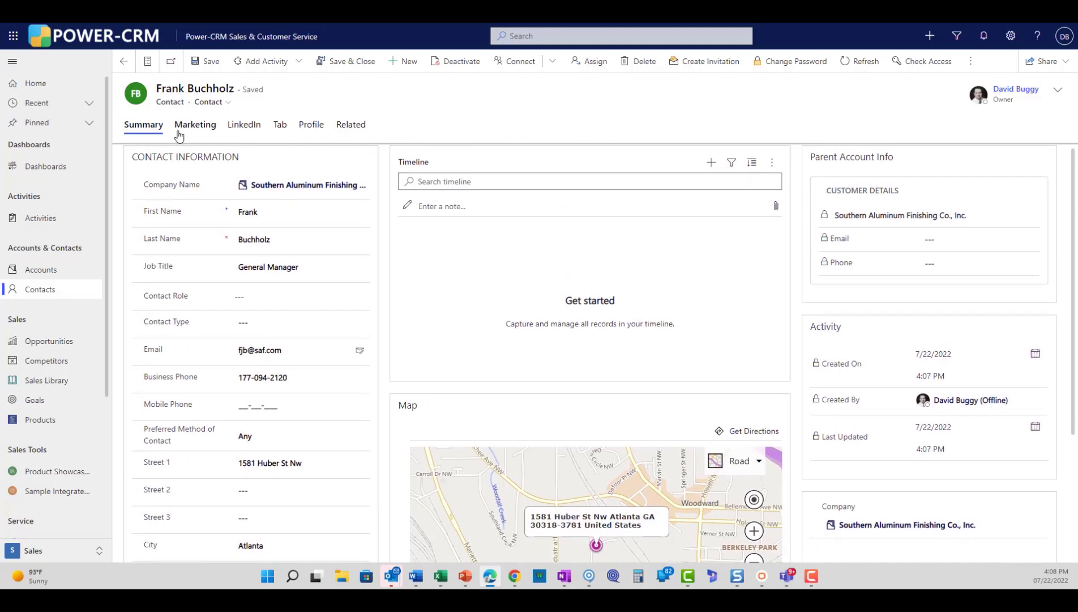
click(313, 126)
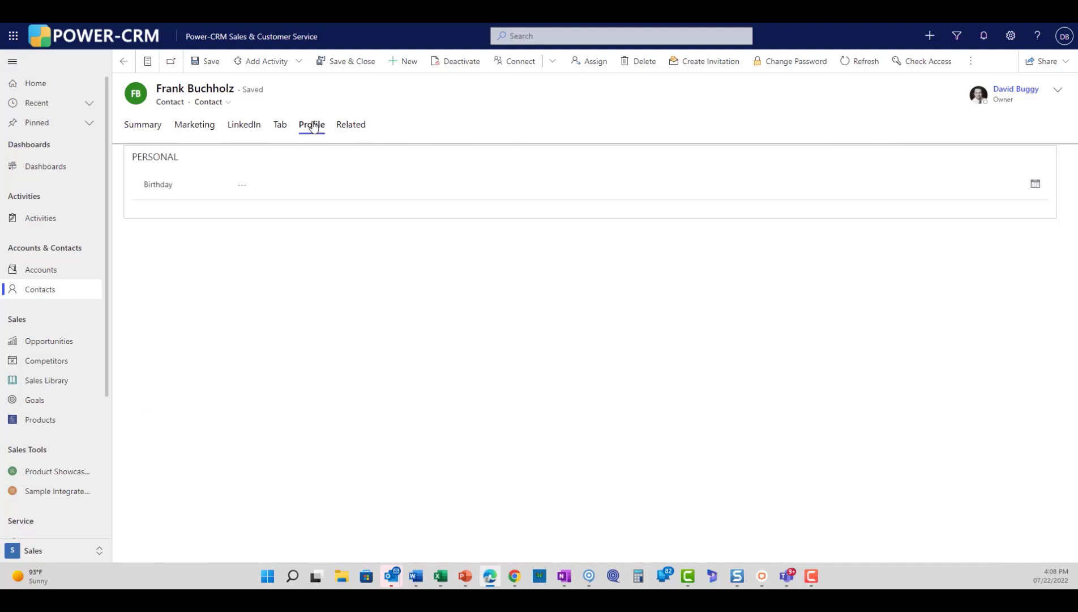
click(243, 127)
click(281, 126)
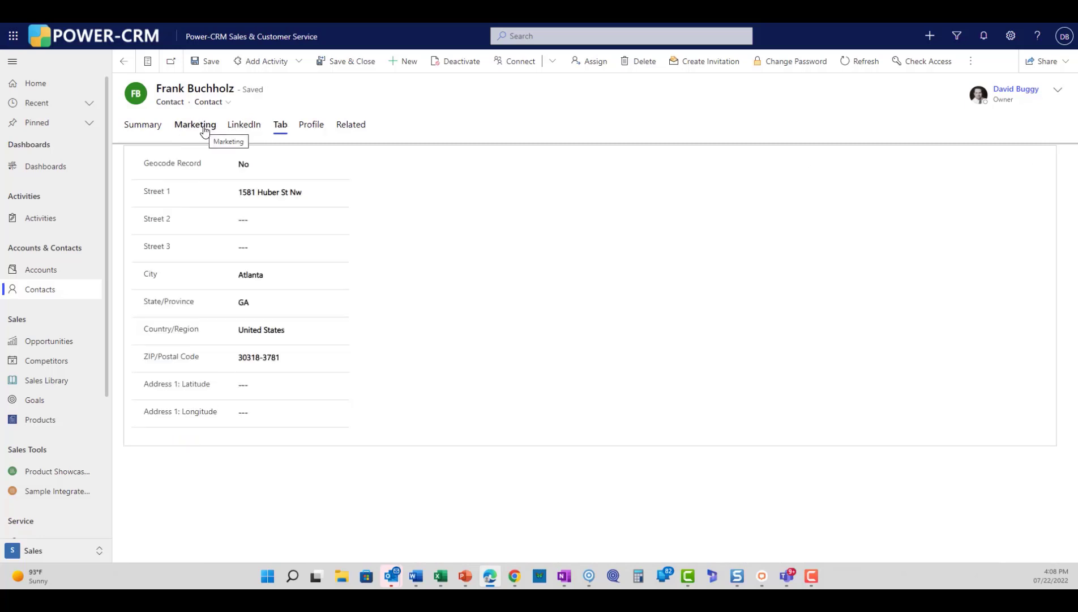
click(203, 128)
click(148, 127)
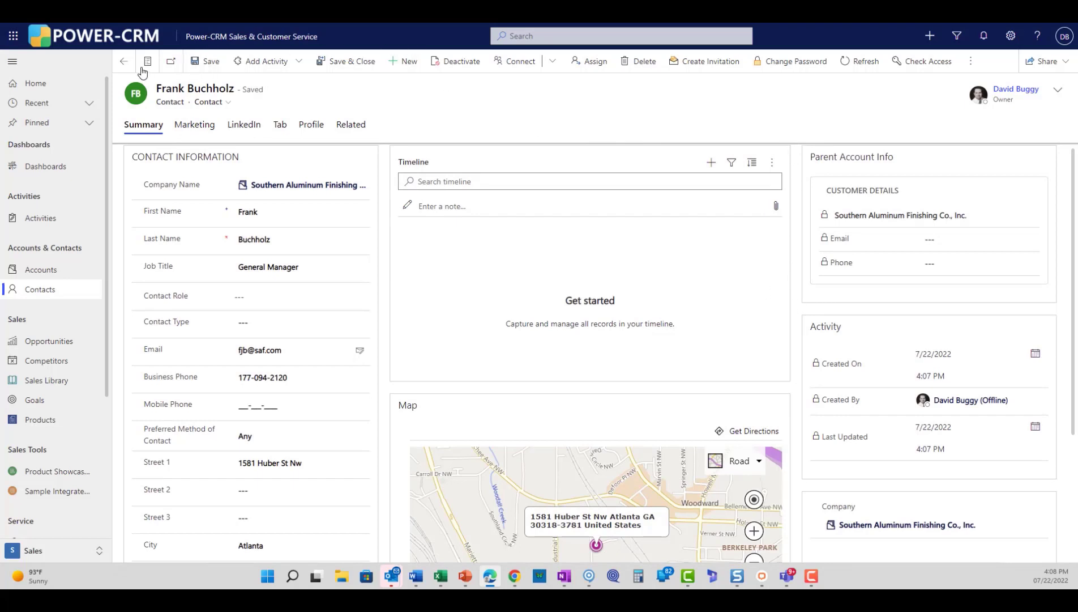
click(123, 62)
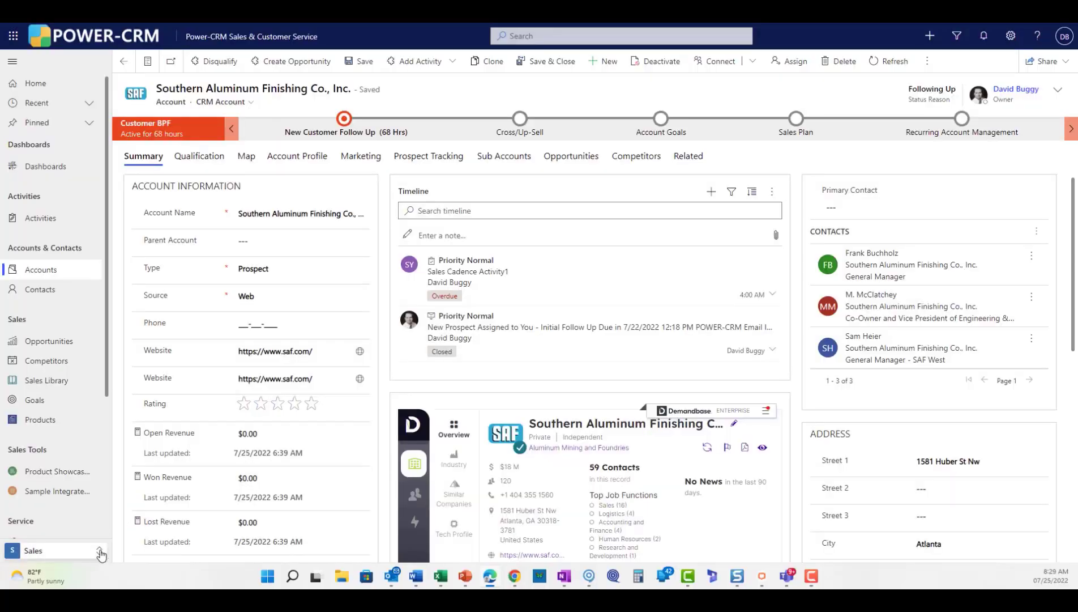
Switch to the InsideView Insights area, open List Build and advance past the Add Filters tip.
click(100, 551)
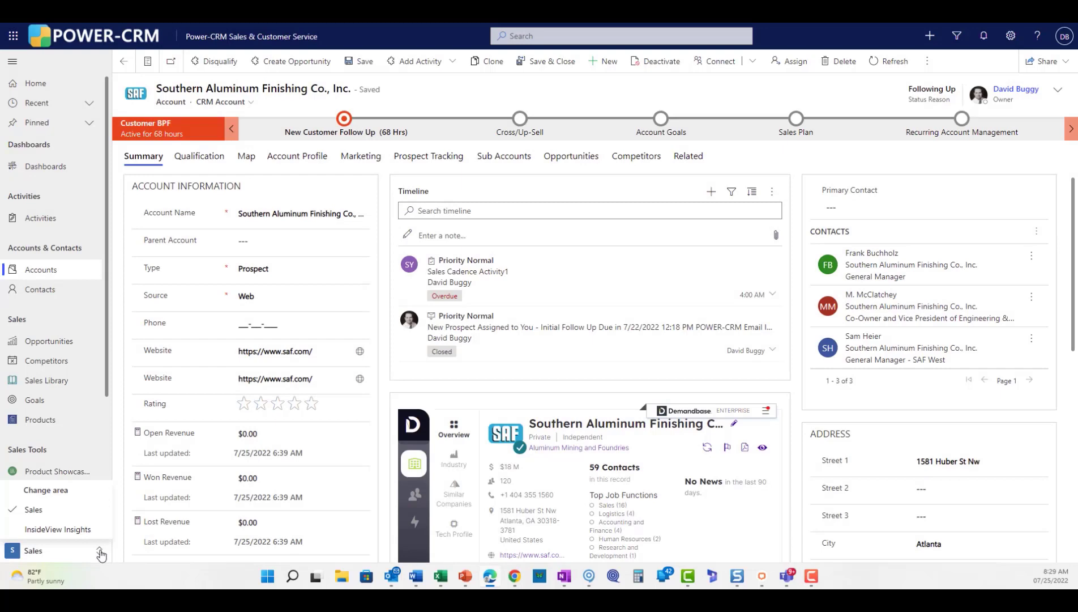
click(77, 529)
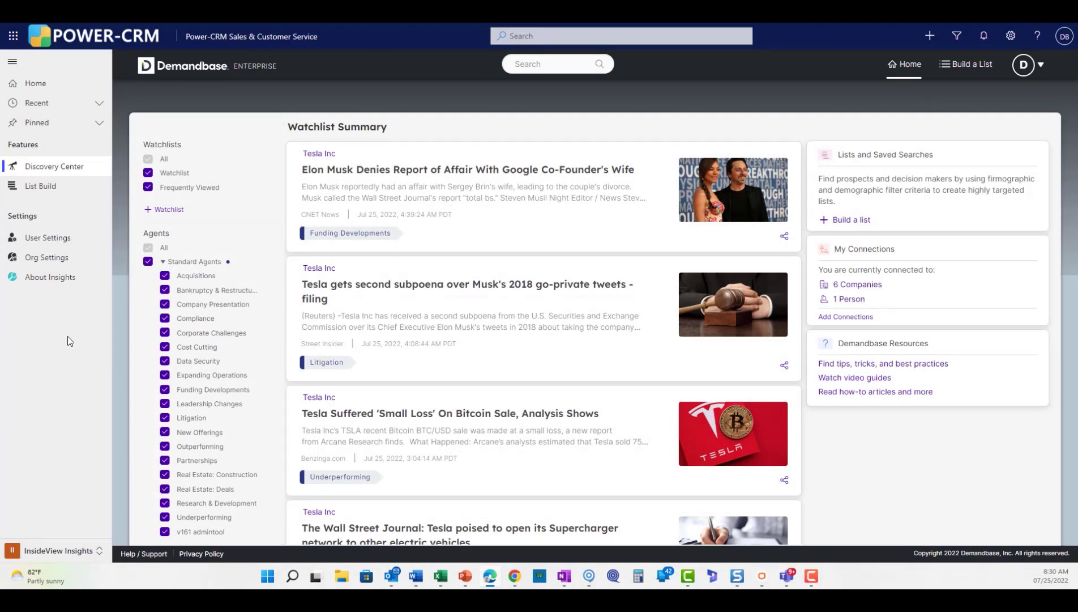
click(44, 187)
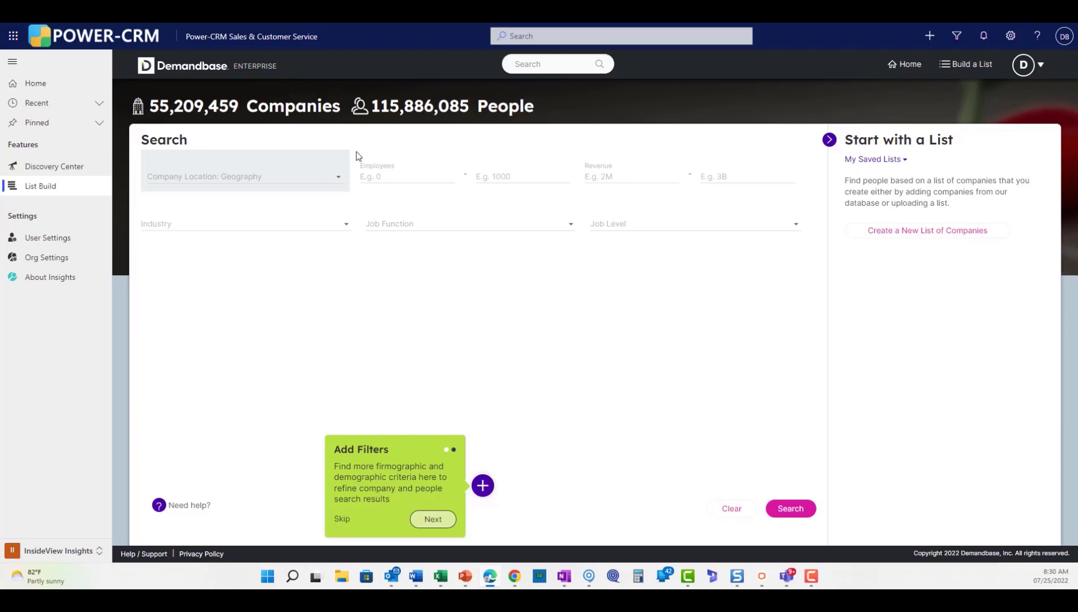
click(436, 519)
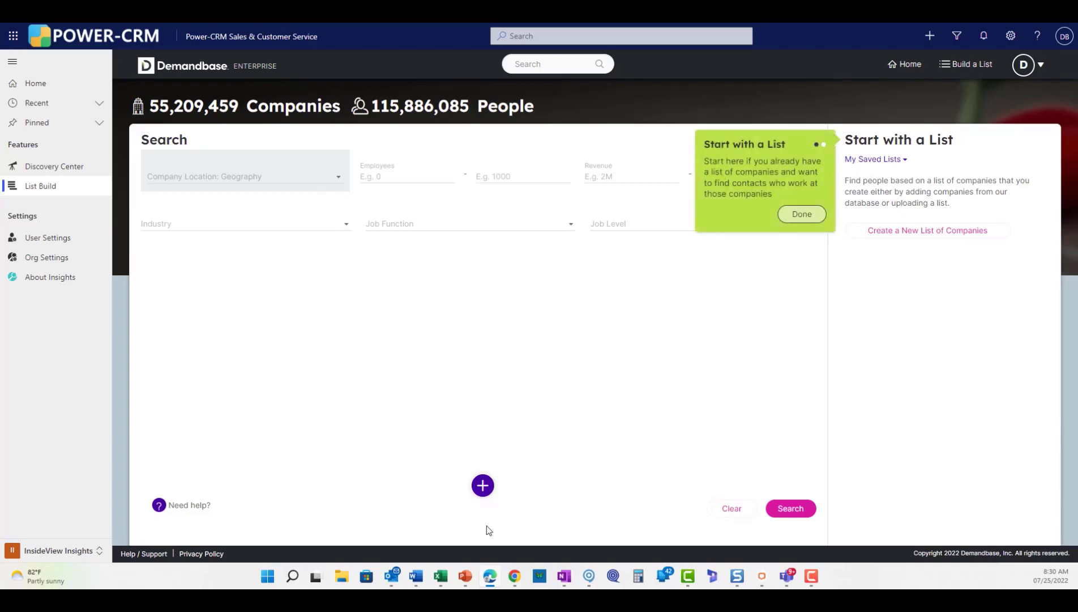
Open the company search filters, set the geography to Texas and enter a minimum of 100 employees.
click(482, 486)
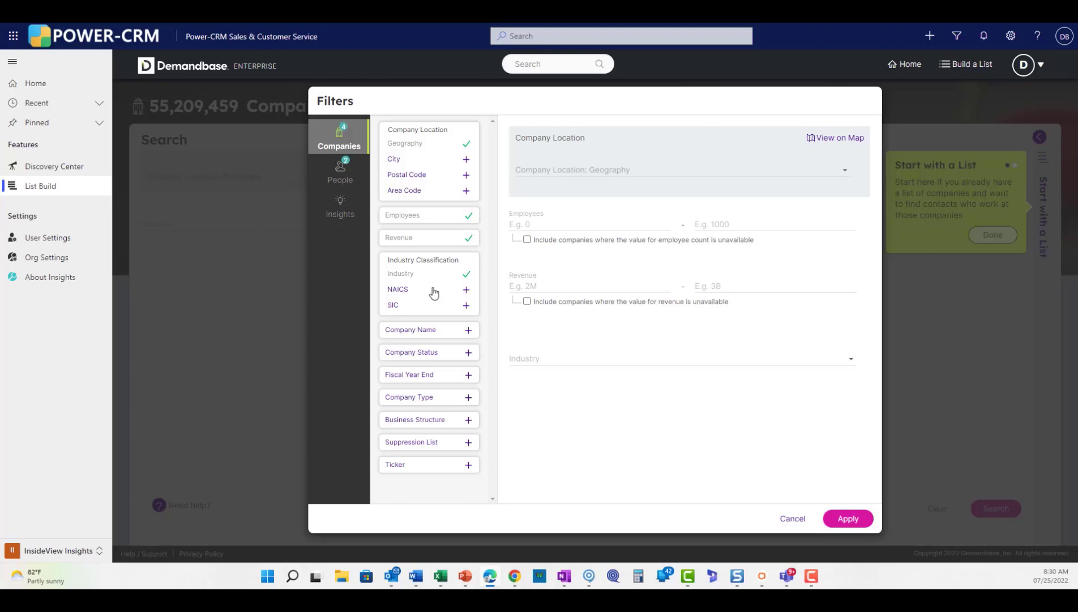
click(621, 172)
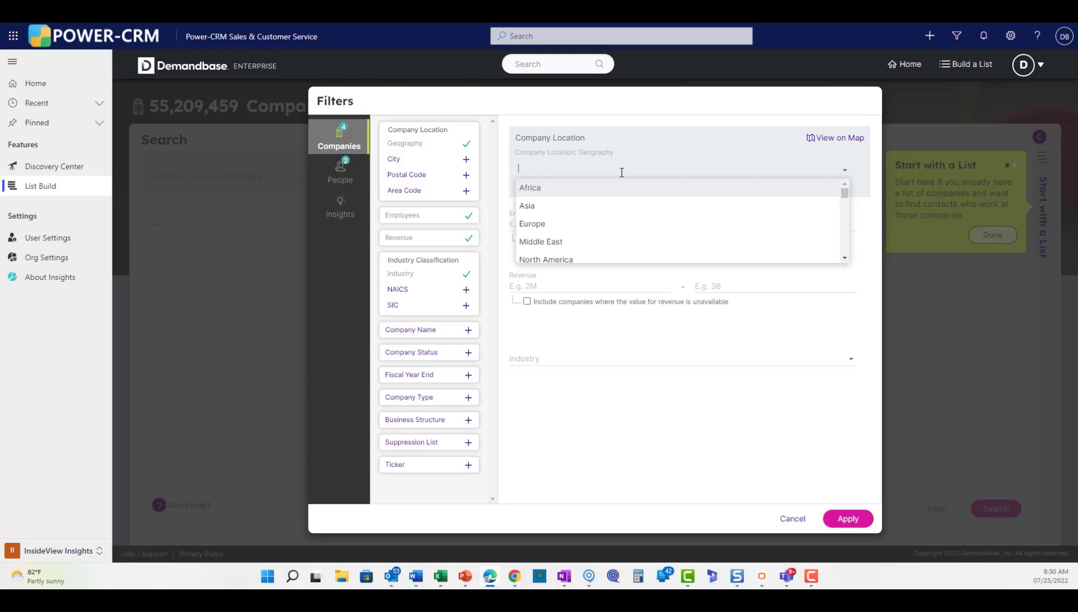
text(te)
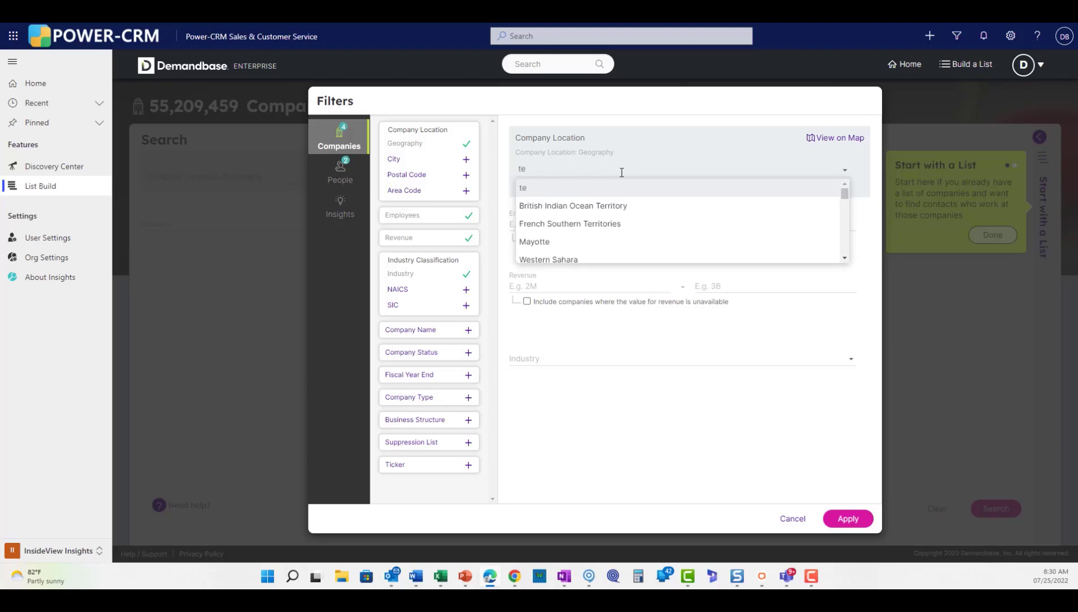
text(xas)
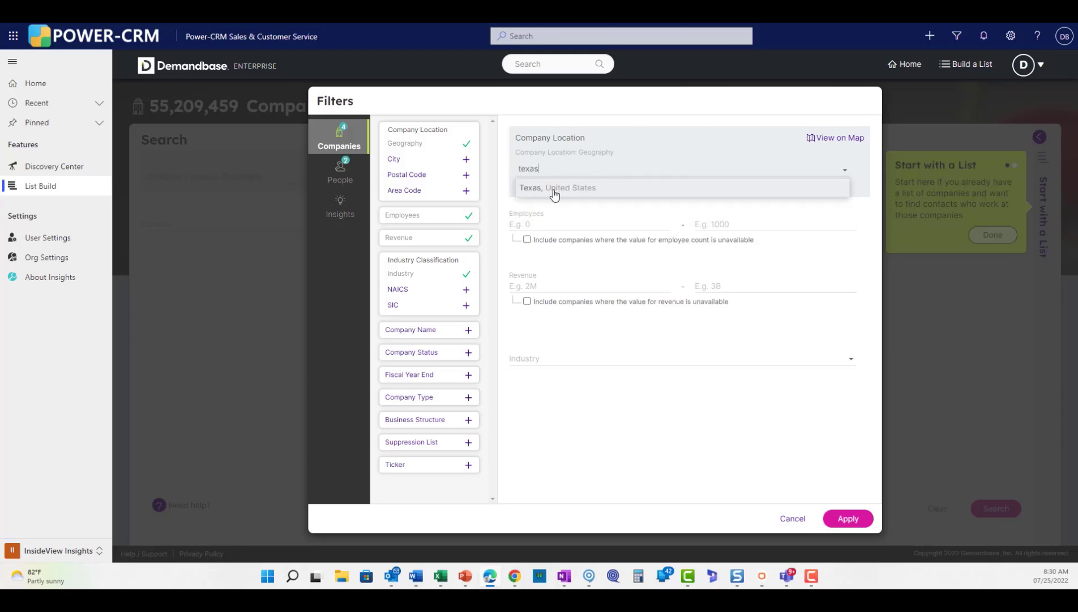
click(555, 192)
click(562, 224)
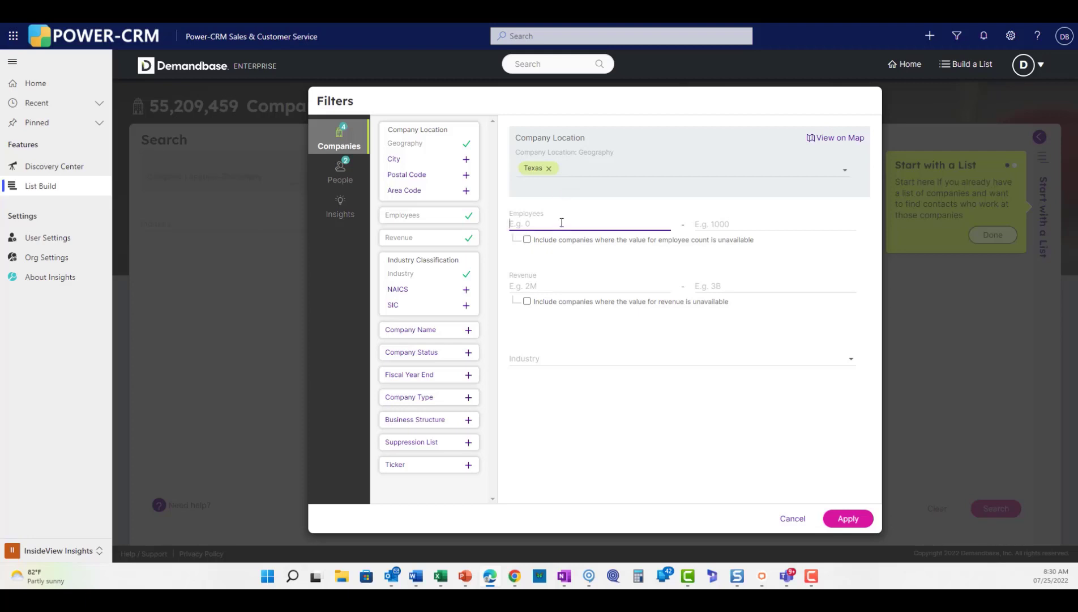
text(100)
Add the Storage and Warehousing industry, apply the filters and run the search.
click(853, 364)
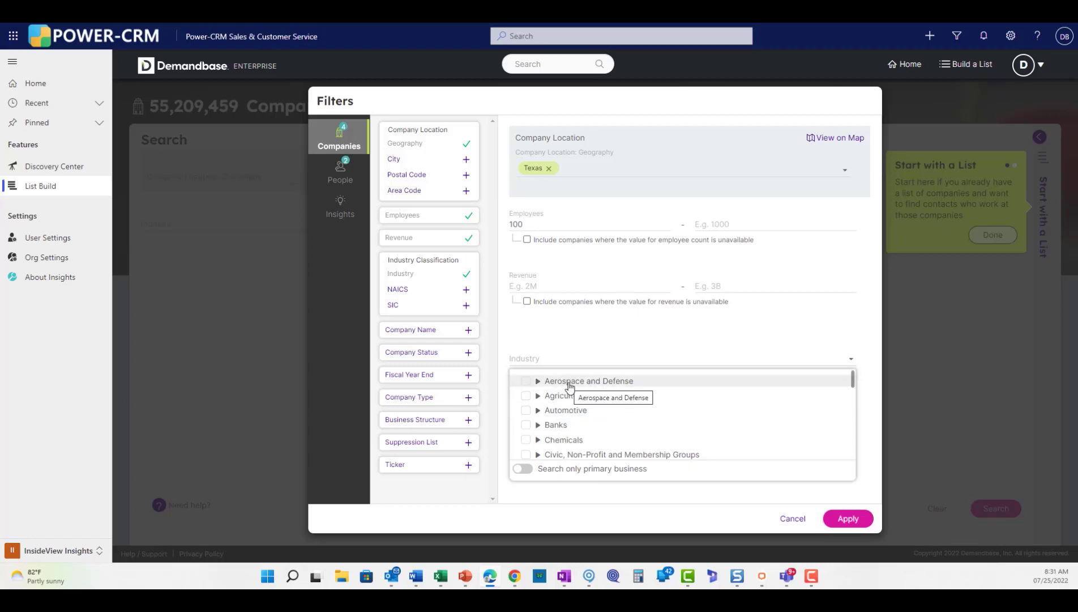
scroll(558, 416, down, 15)
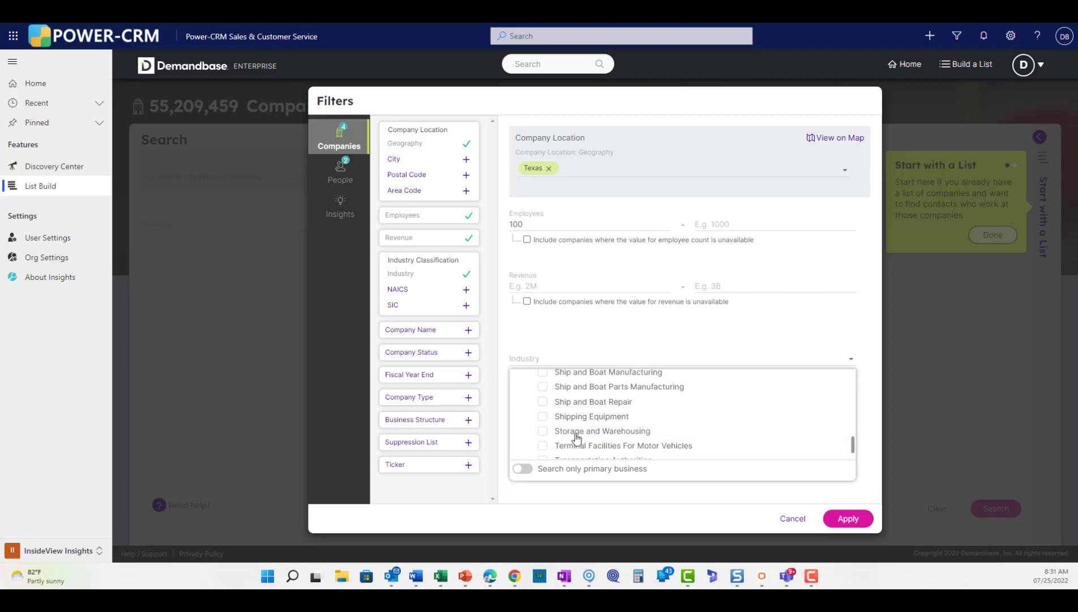
click(543, 434)
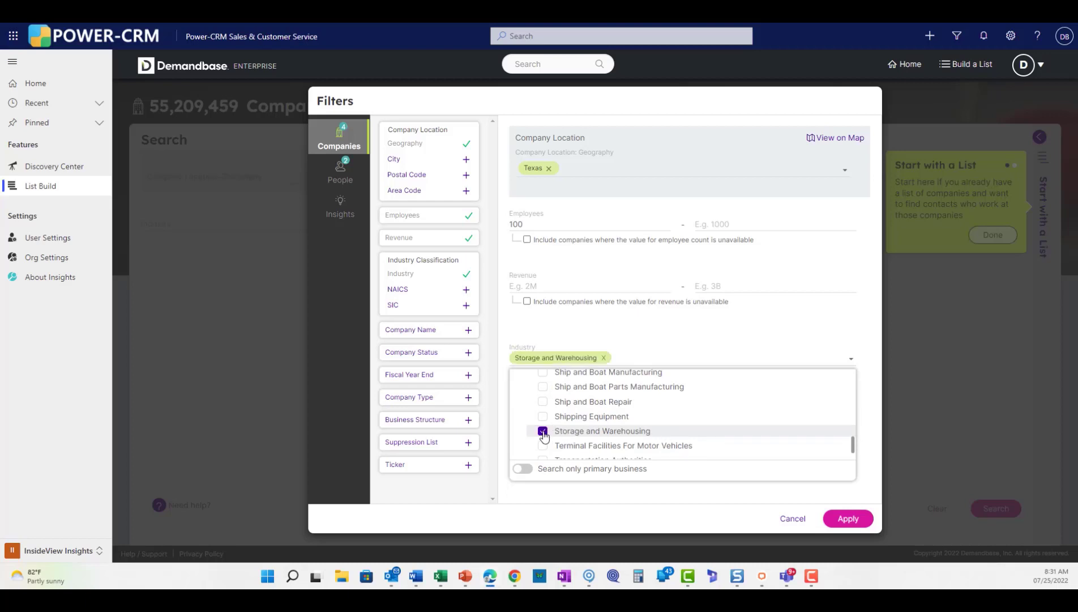
click(848, 519)
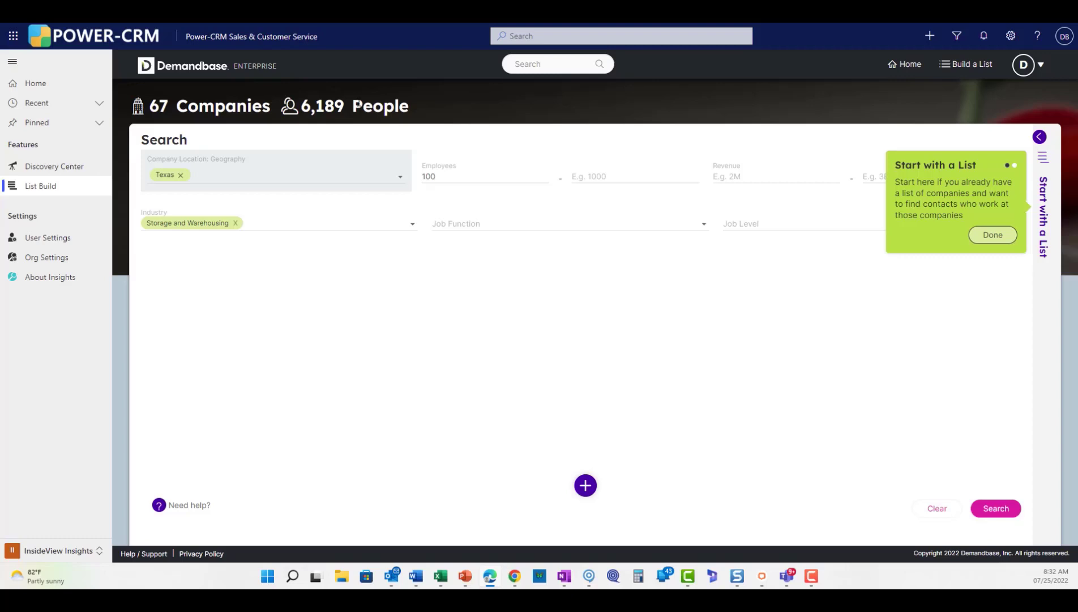
click(1040, 137)
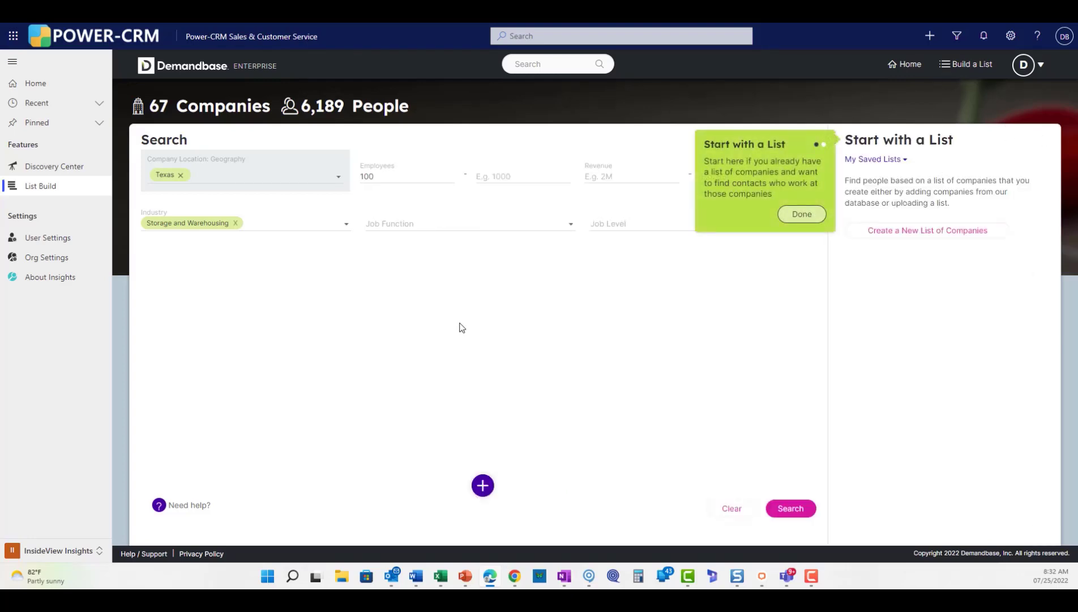
click(791, 508)
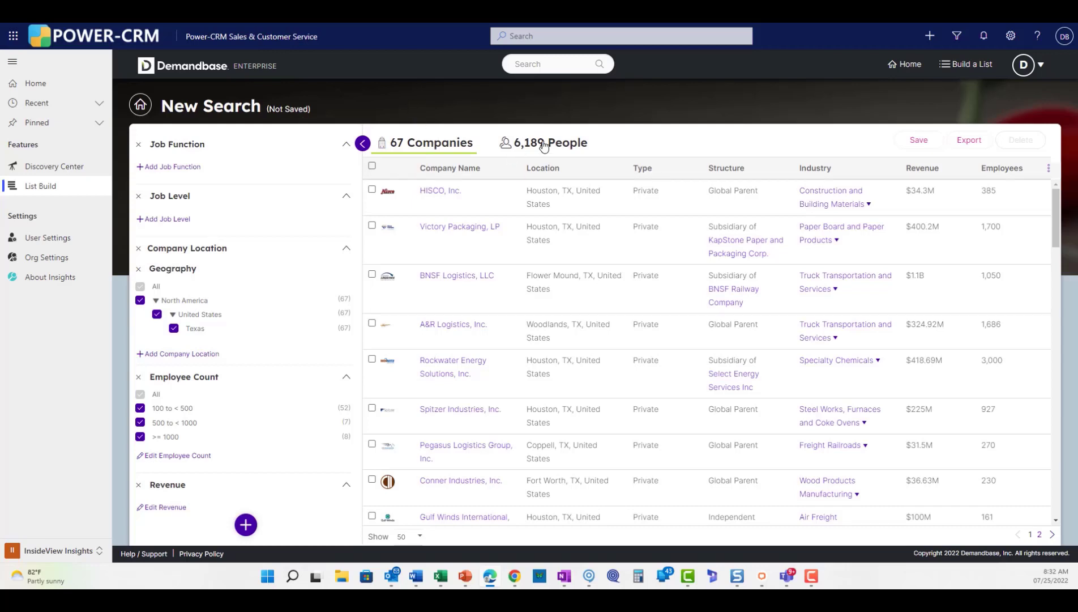
Select the first three companies in the search results and check the options for saving them to a list.
click(373, 167)
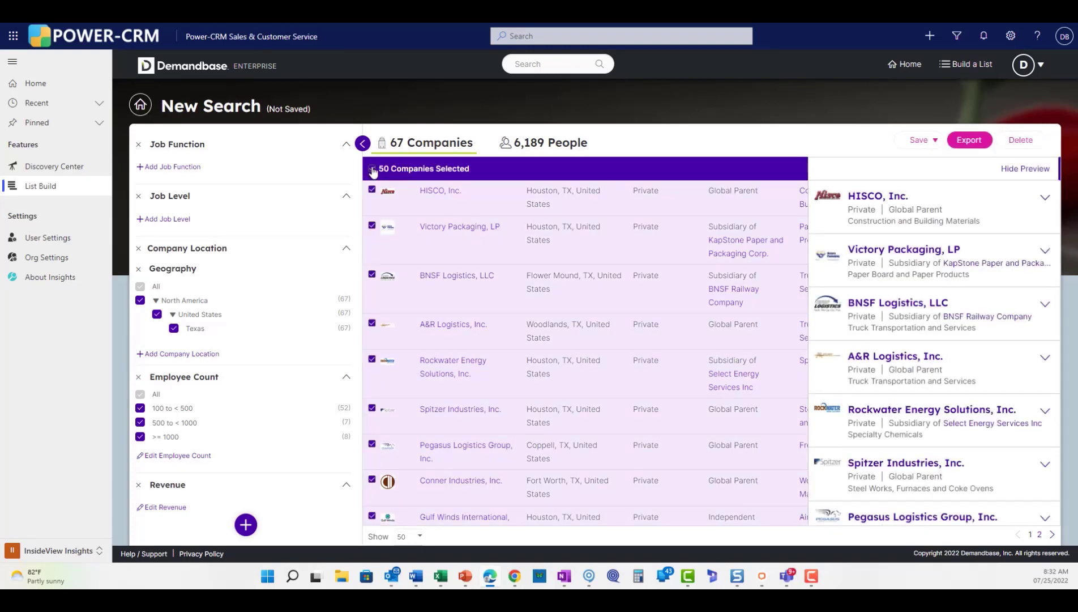
click(373, 169)
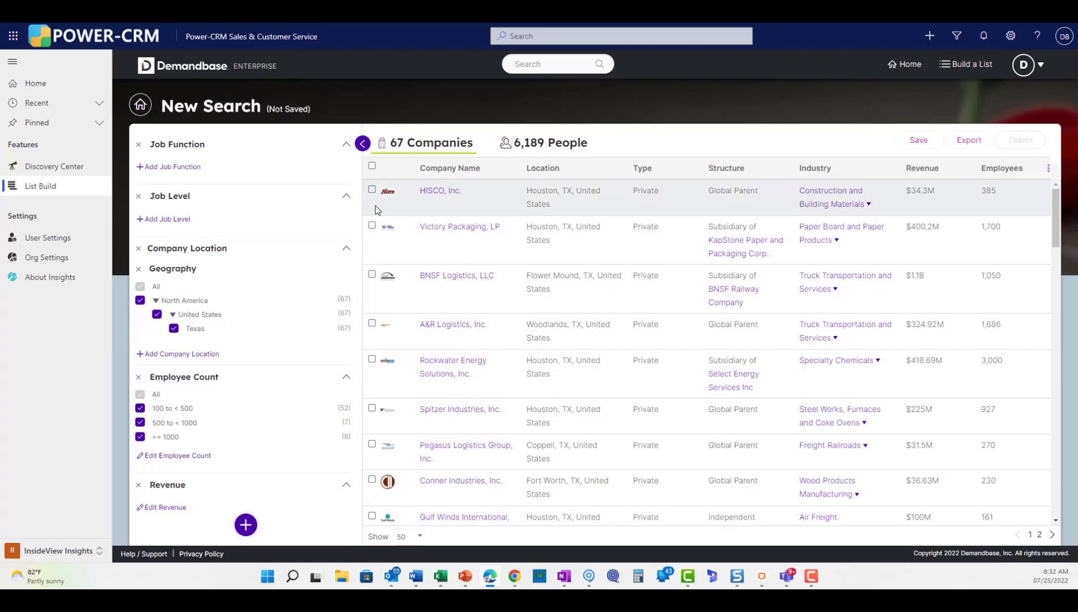
click(372, 190)
click(372, 226)
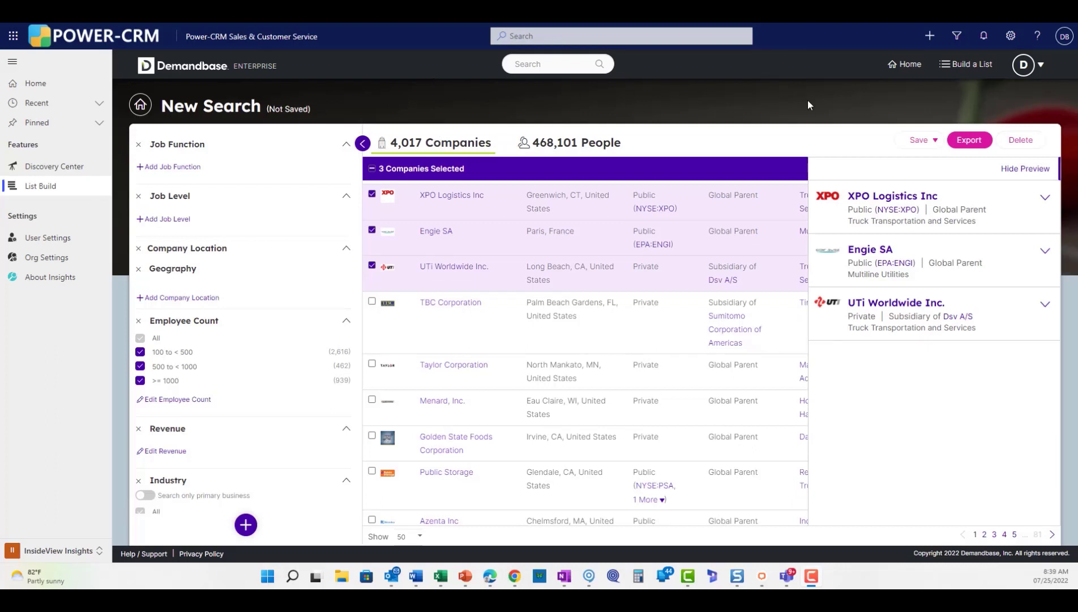
click(922, 140)
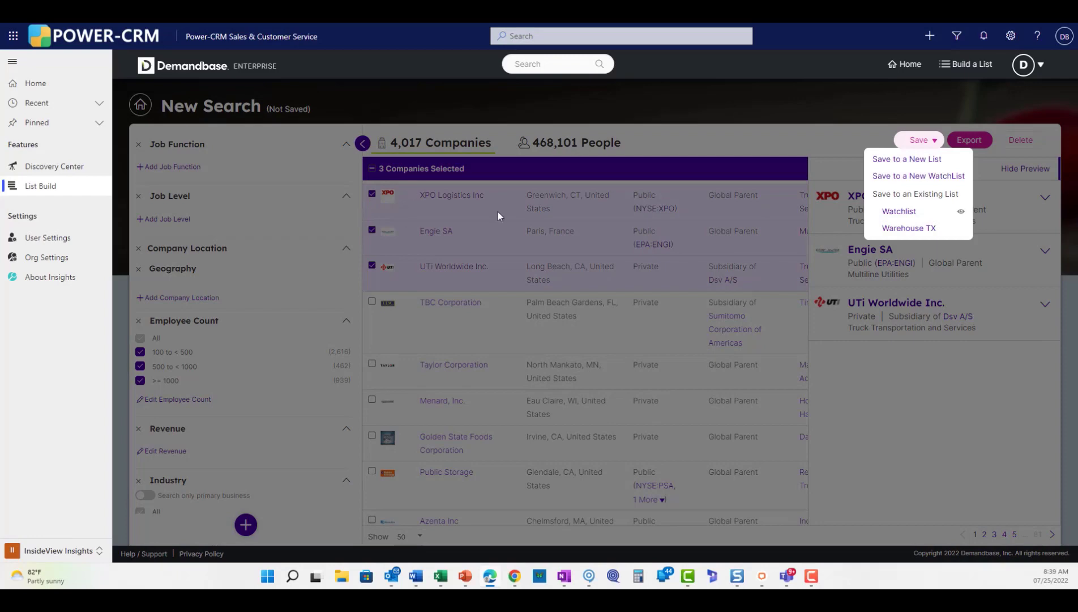
click(690, 99)
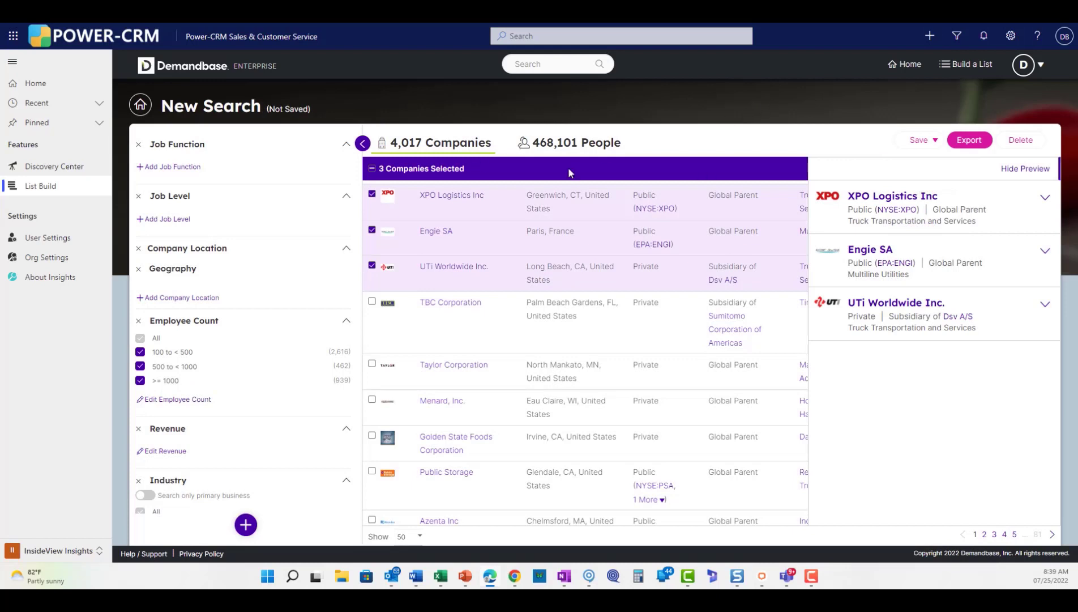
Return to list building, open the saved Warehouse TX list, select all its companies and show its people.
click(963, 65)
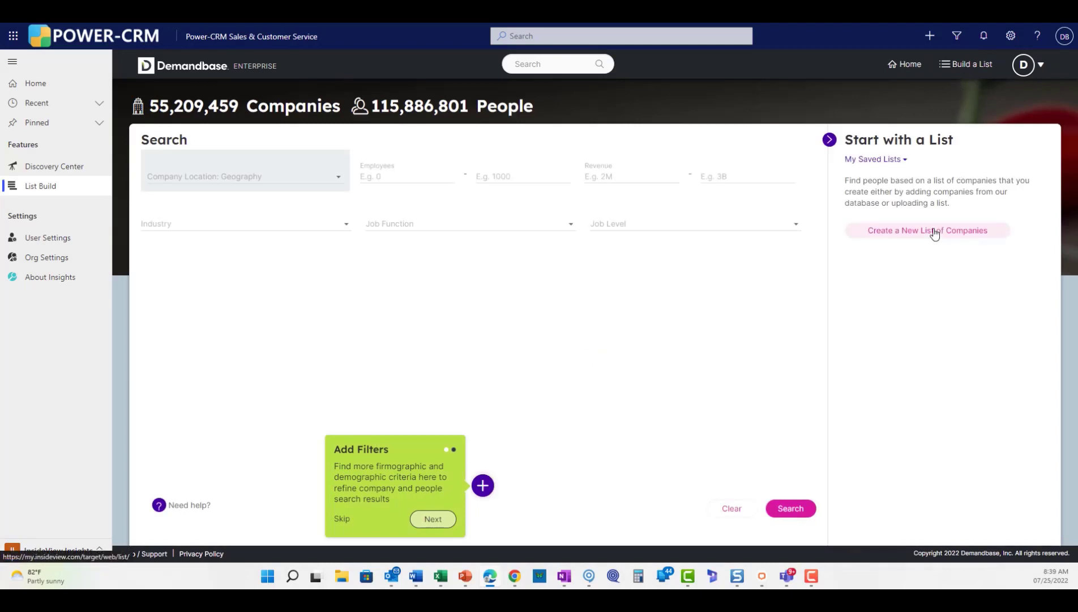
click(901, 164)
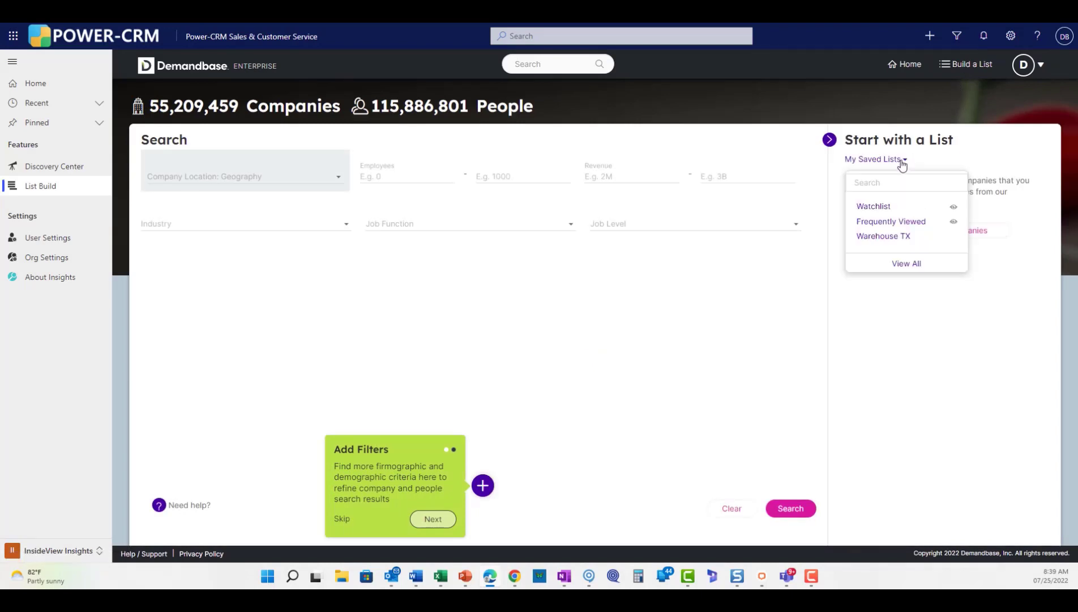
click(872, 238)
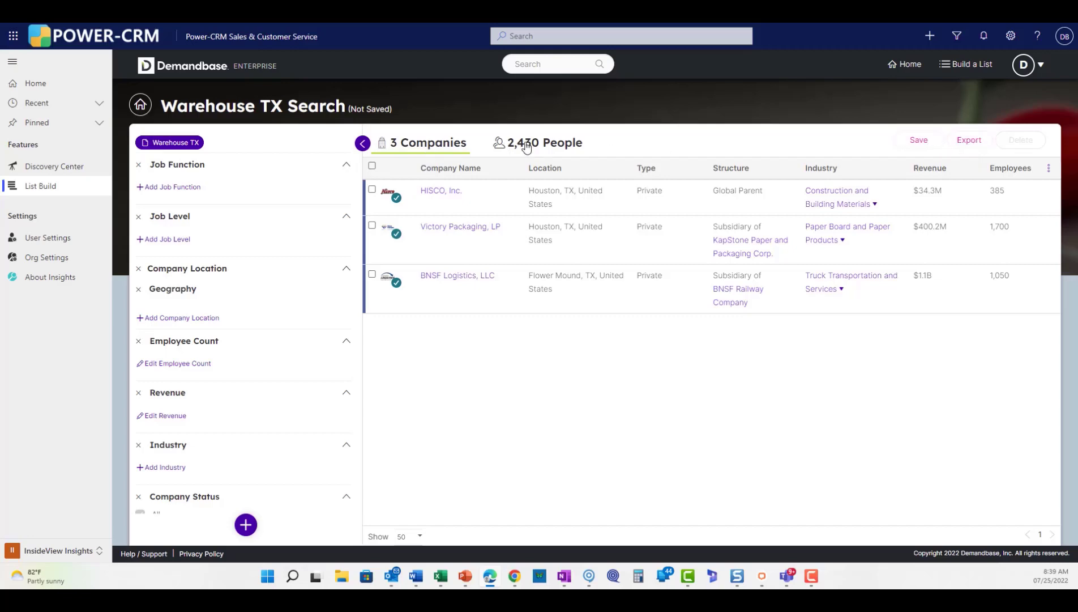
click(373, 165)
click(551, 145)
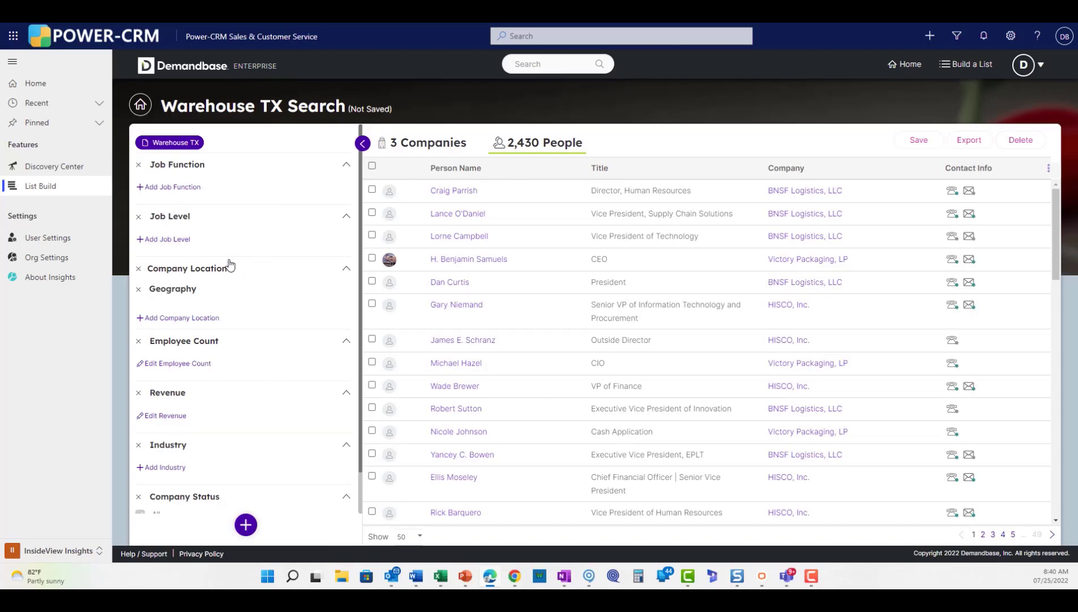
Add a job title filter with Manager and Supervisor to the Warehouse TX people search and apply it.
click(176, 188)
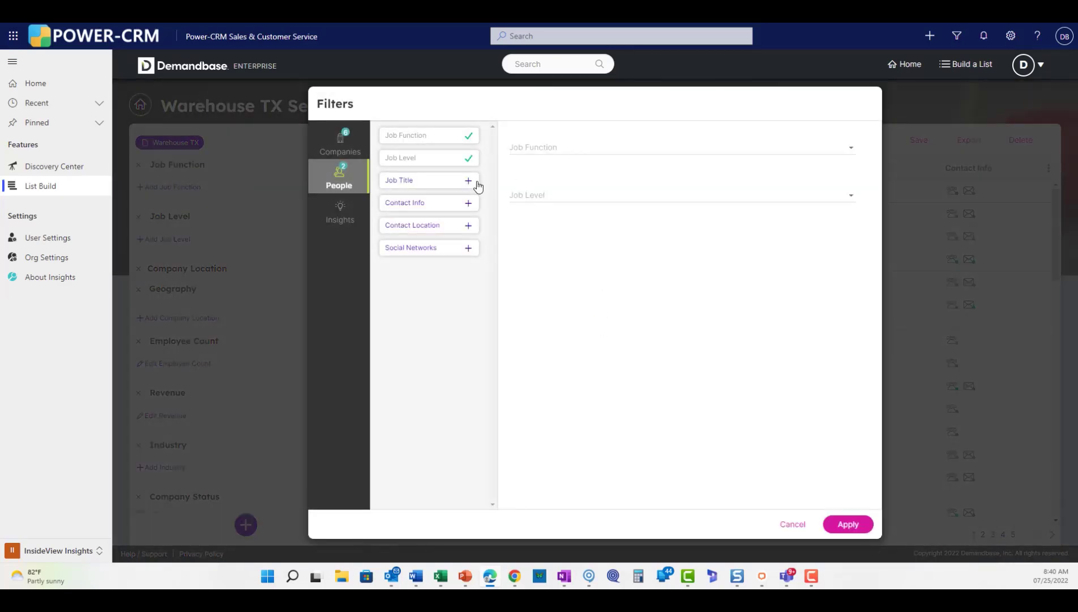
click(469, 181)
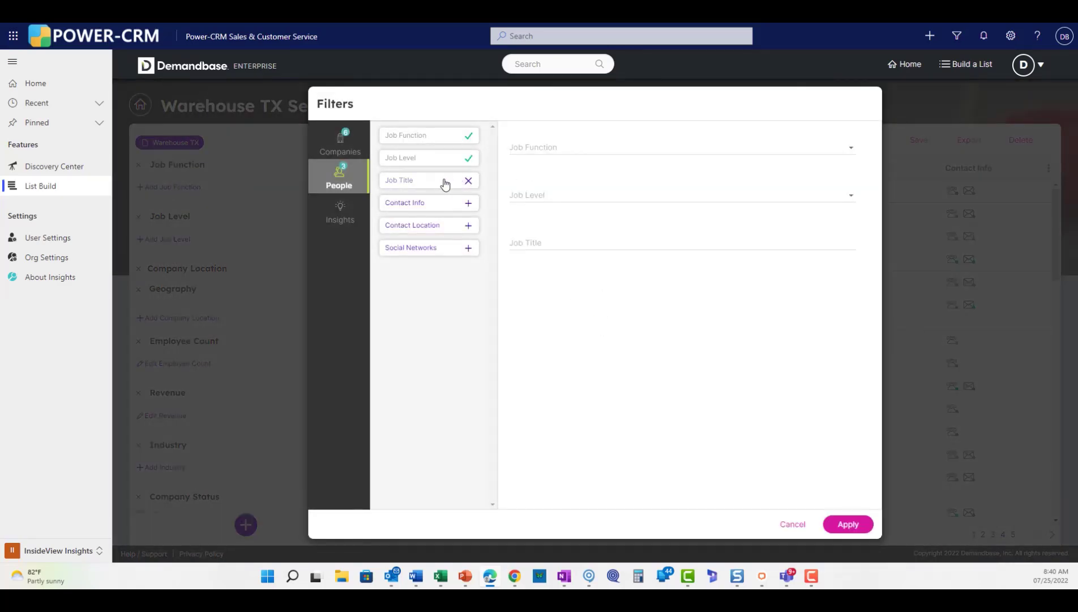
click(546, 238)
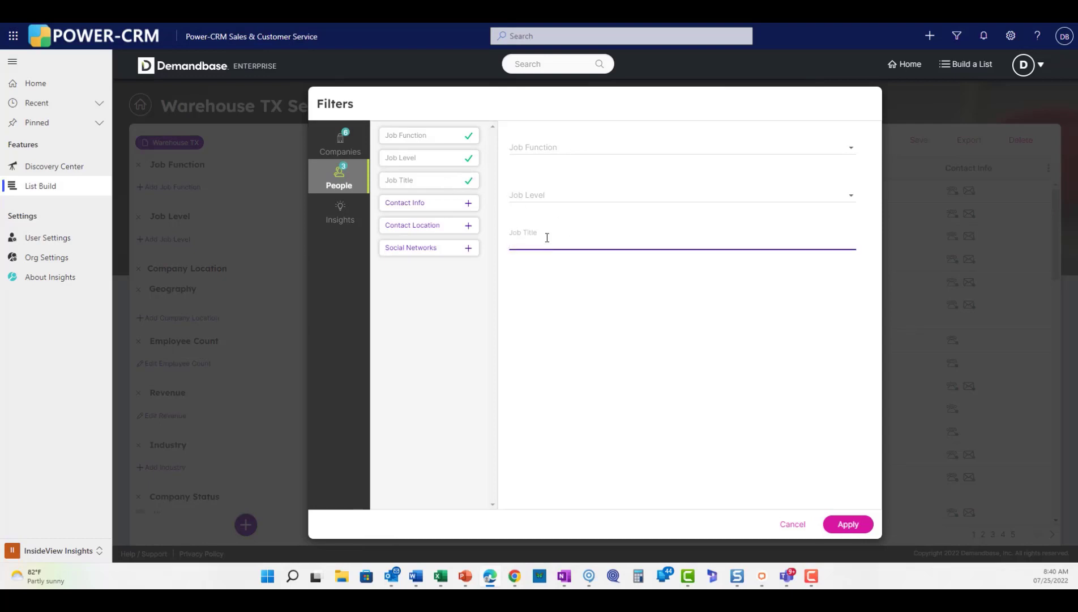
text(Manager)
key(Return)
text(Supervisor)
key(Return)
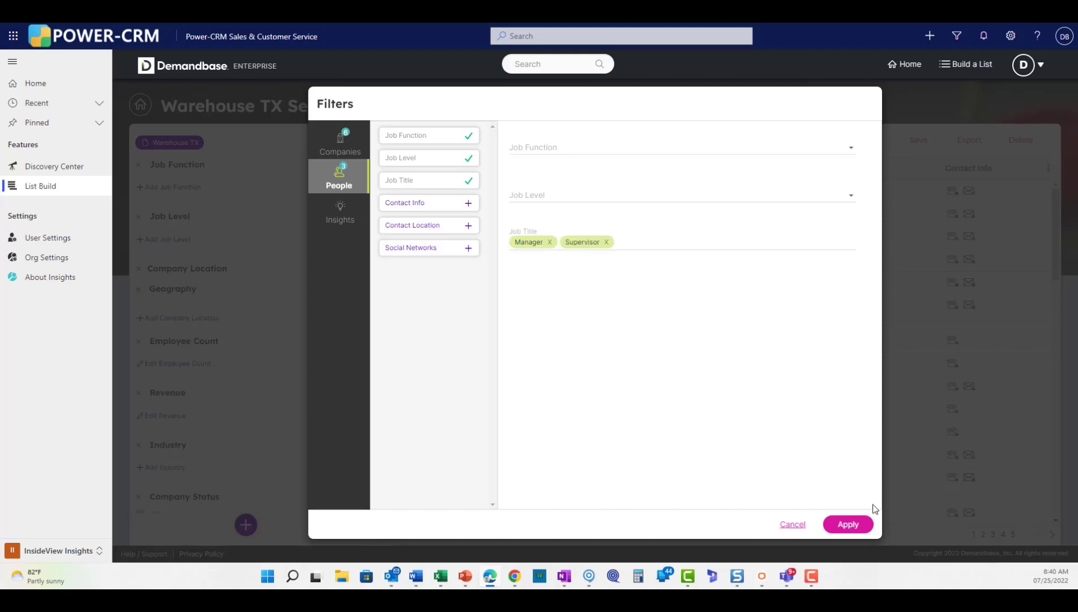
click(848, 525)
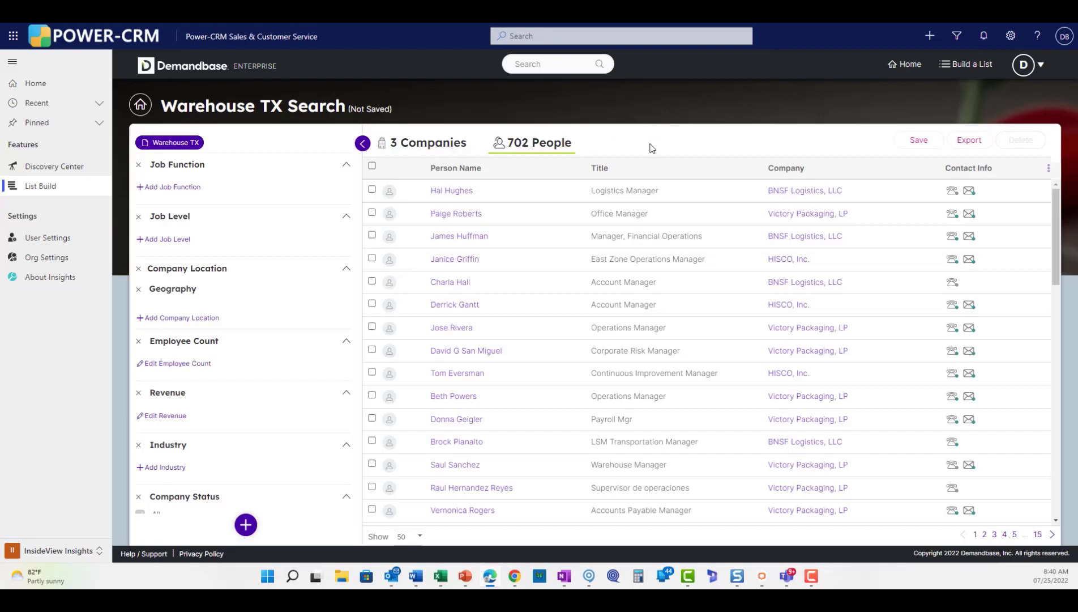
Select the first, fourth through eighth and tenth people in the filtered results.
click(372, 190)
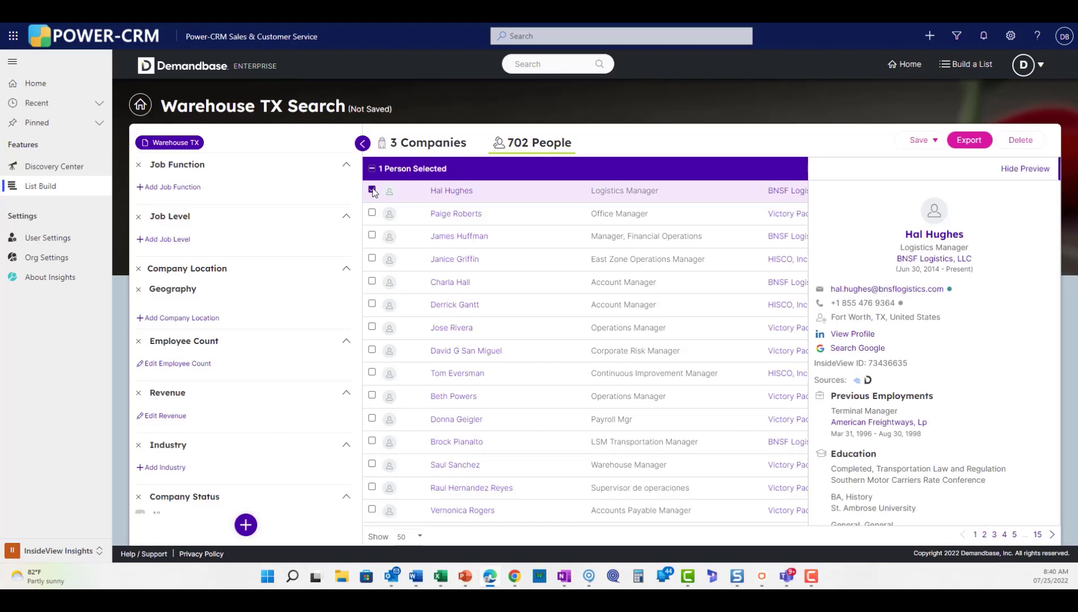
click(372, 258)
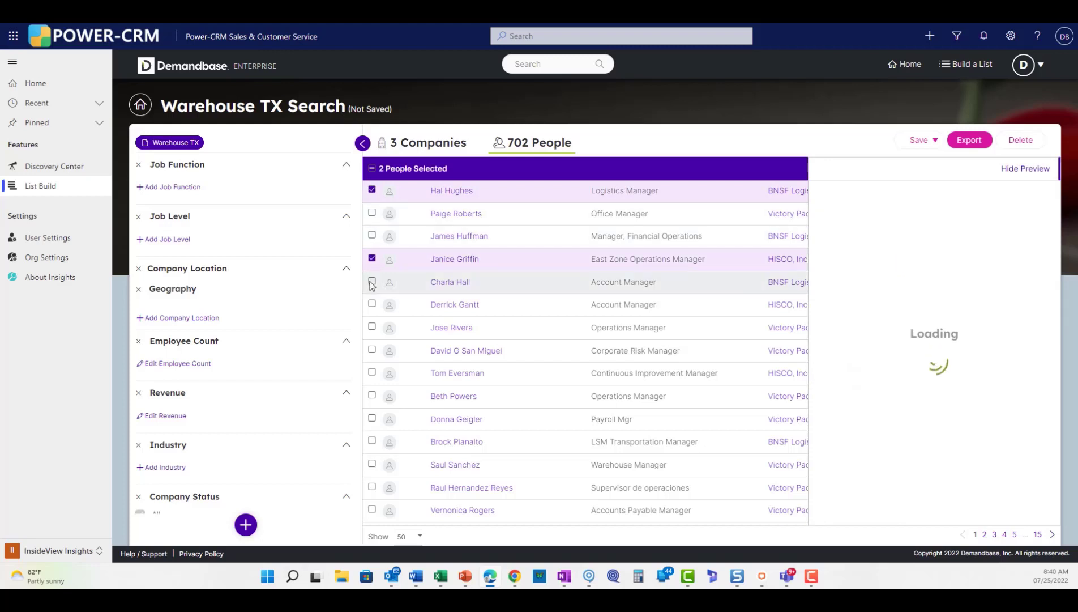
click(373, 282)
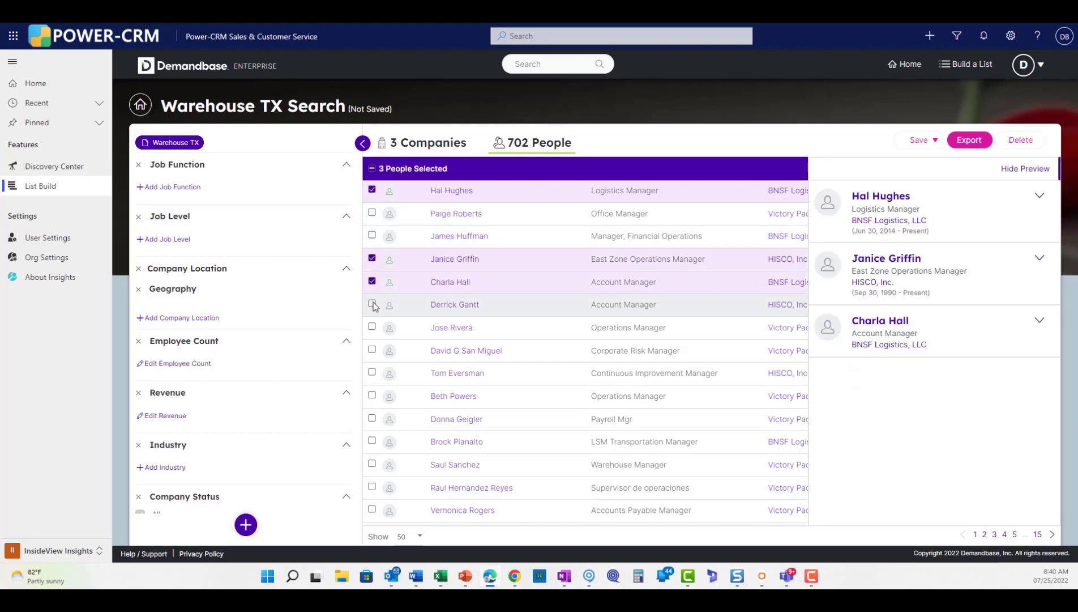
click(372, 304)
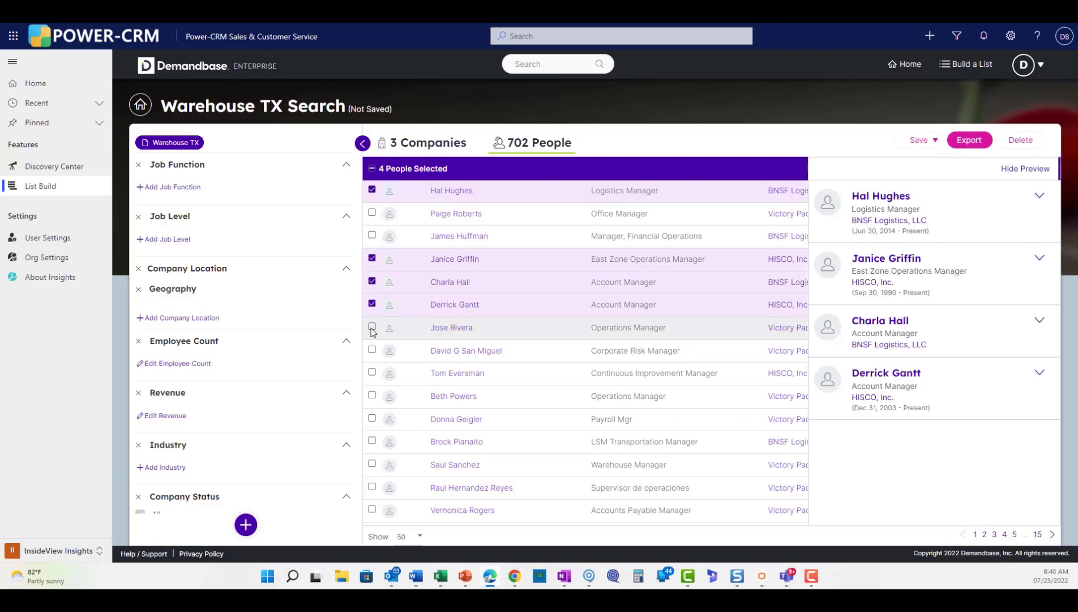
click(373, 326)
click(373, 350)
click(372, 395)
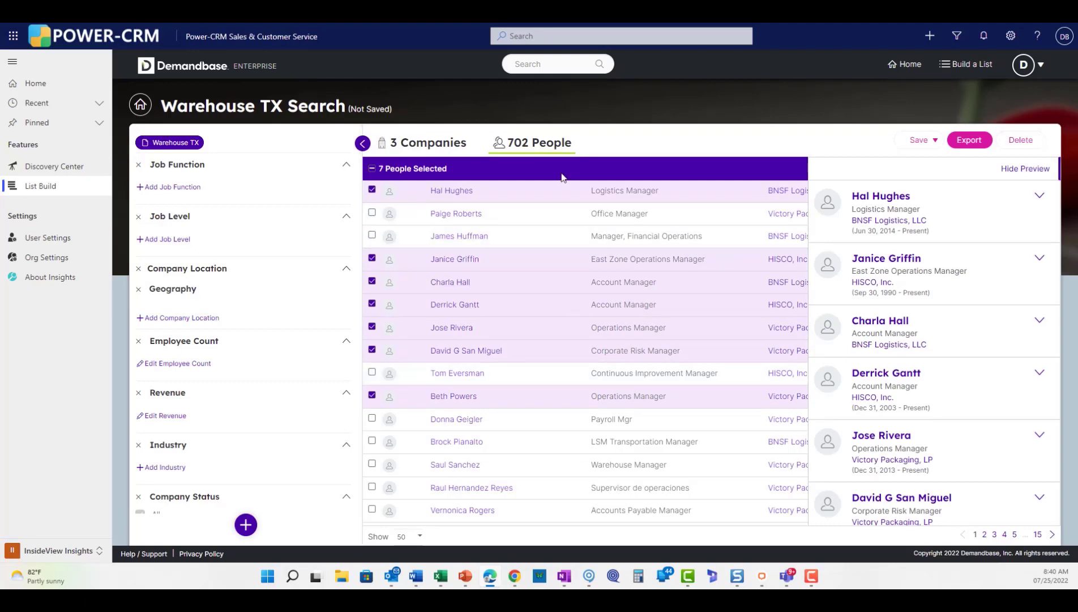
Export the selected people to Dynamics as contacts.
click(968, 141)
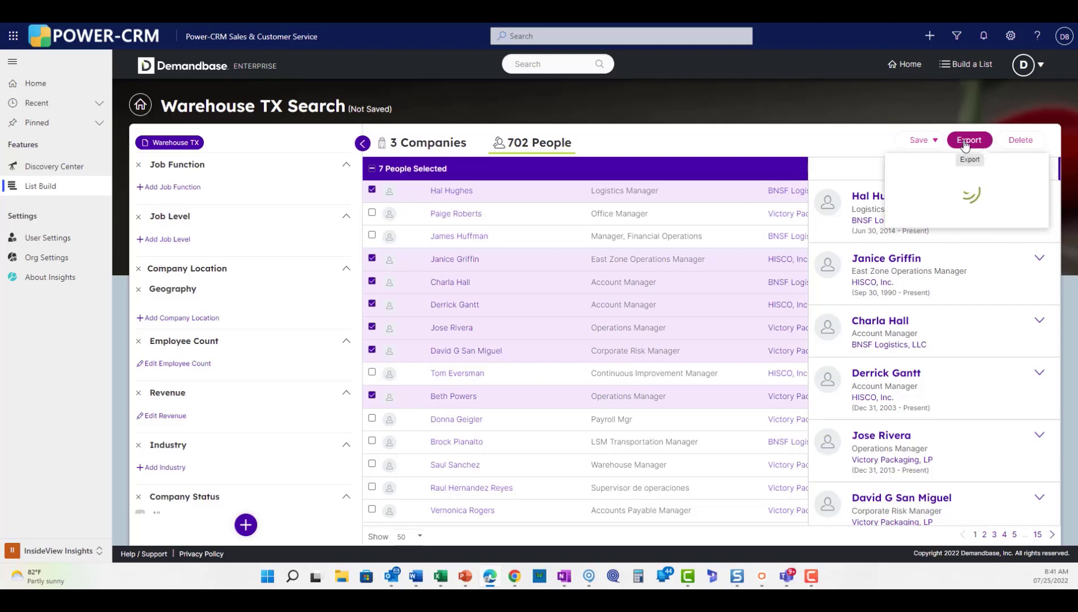
click(1034, 184)
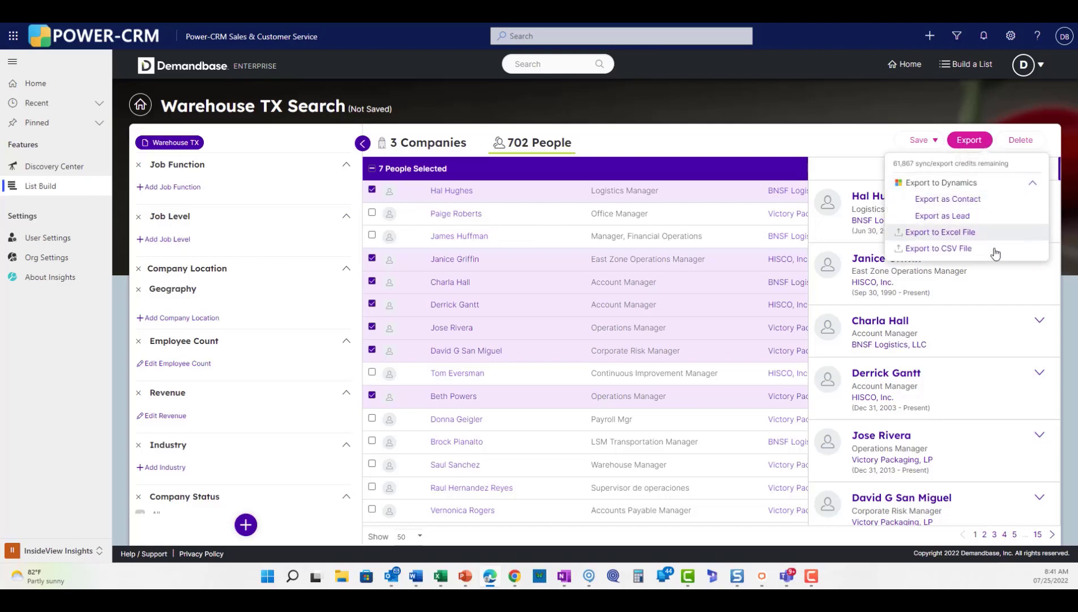
click(971, 201)
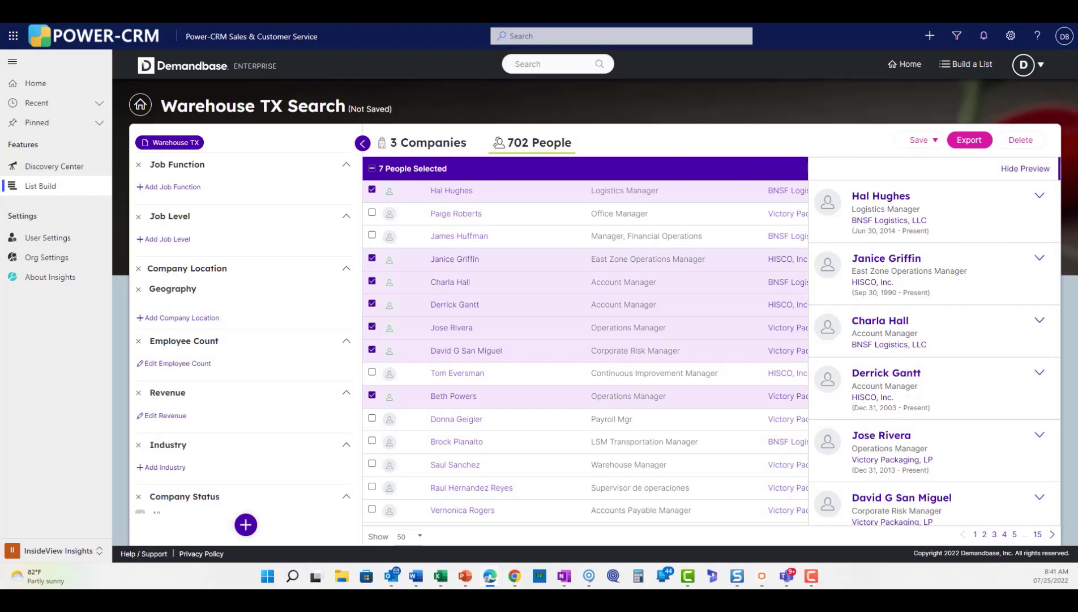
Export the three selected Warehouse TX companies to Dynamics as accounts with Create New & Update Matches.
click(428, 142)
click(969, 140)
click(1032, 182)
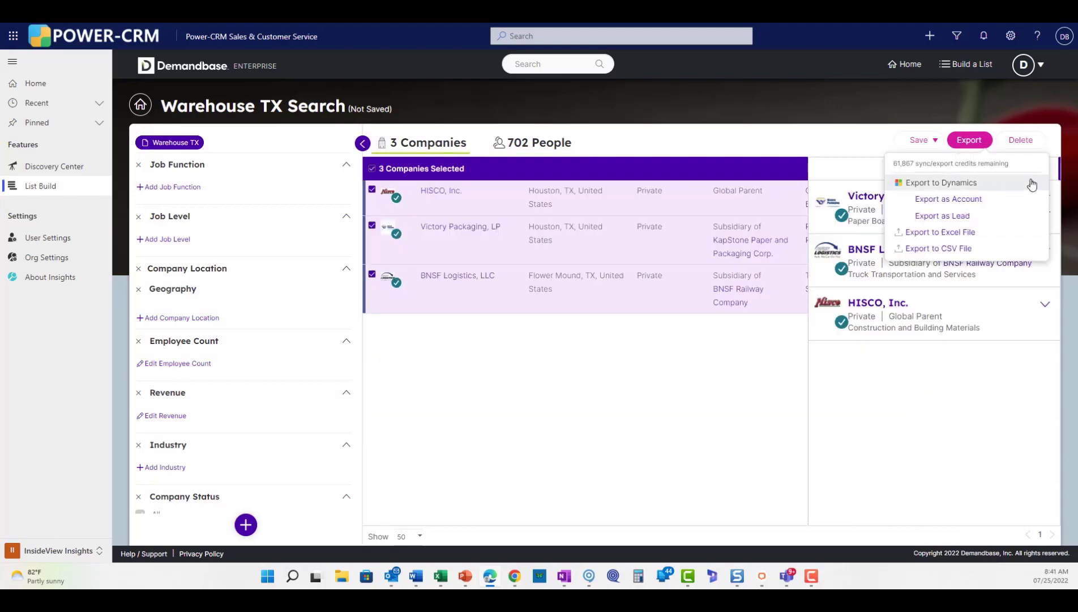
click(991, 204)
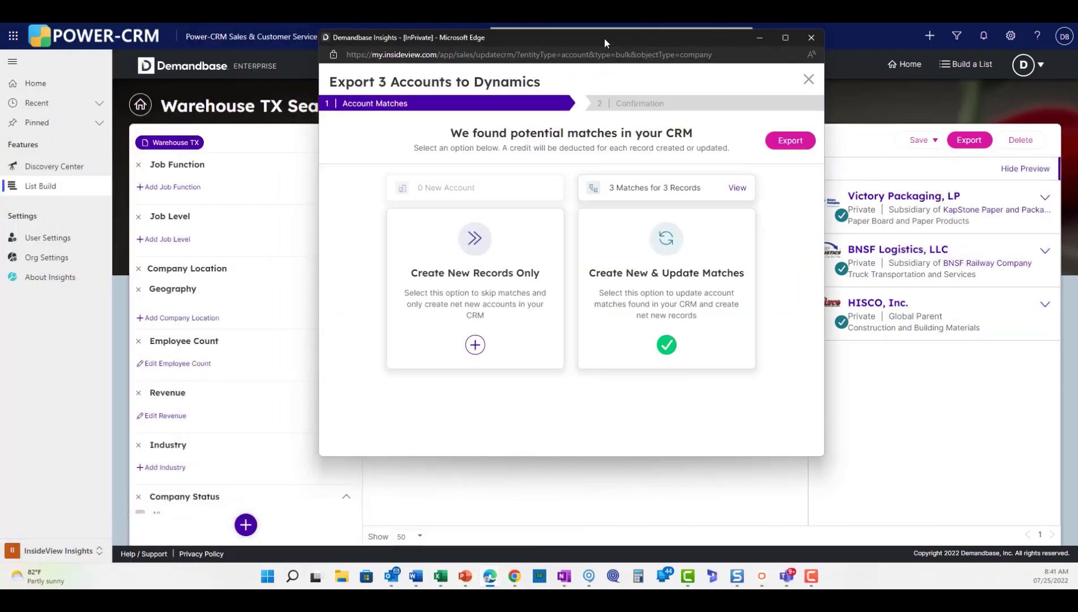
click(798, 141)
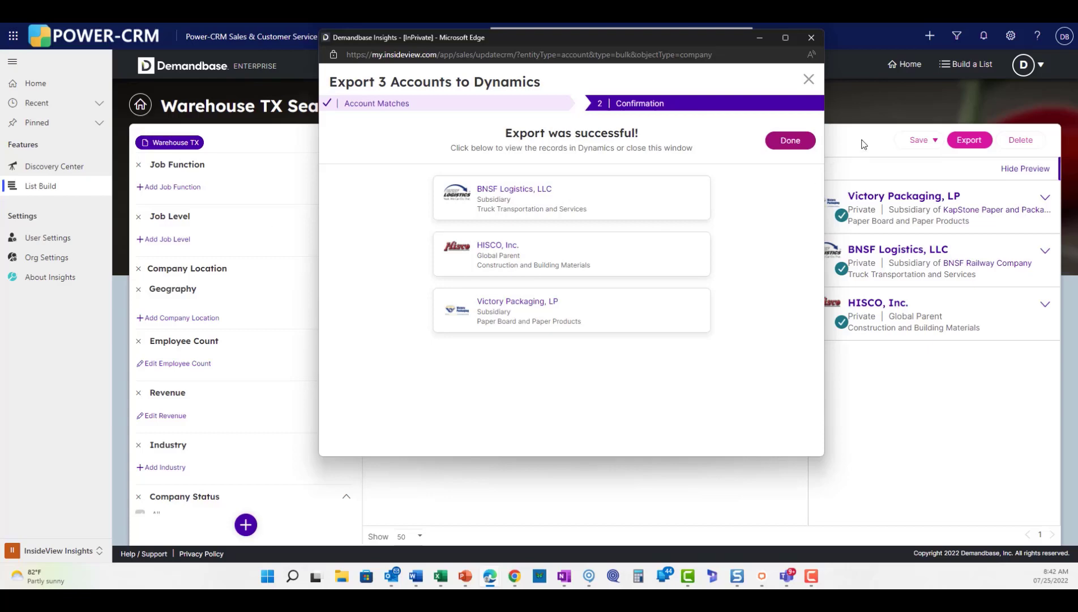
click(805, 142)
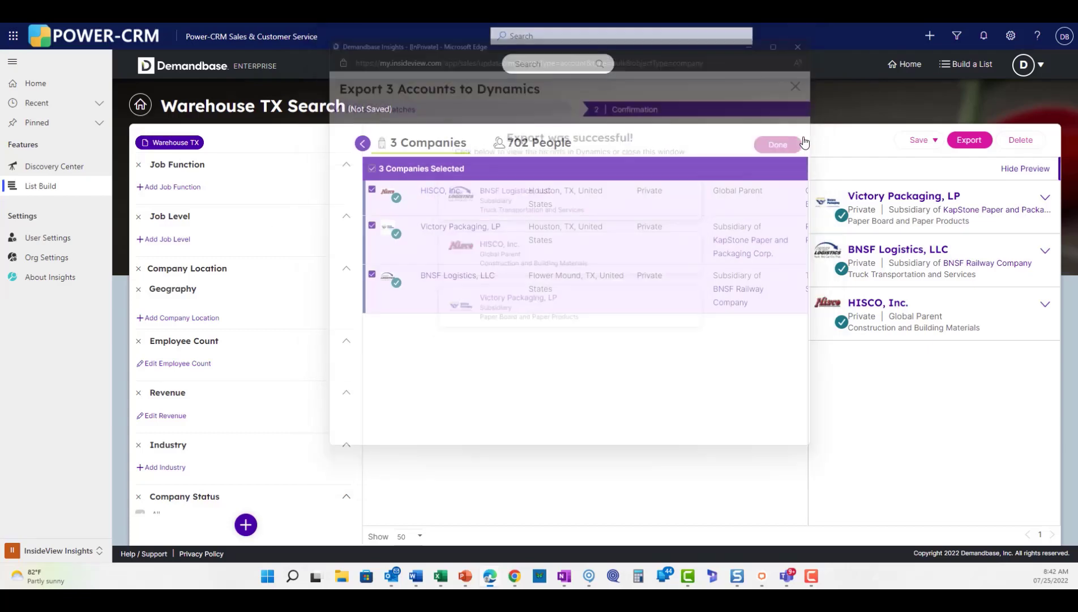
Export the seven selected Warehouse TX people to Dynamics as contacts, accepting the default account matches.
click(544, 143)
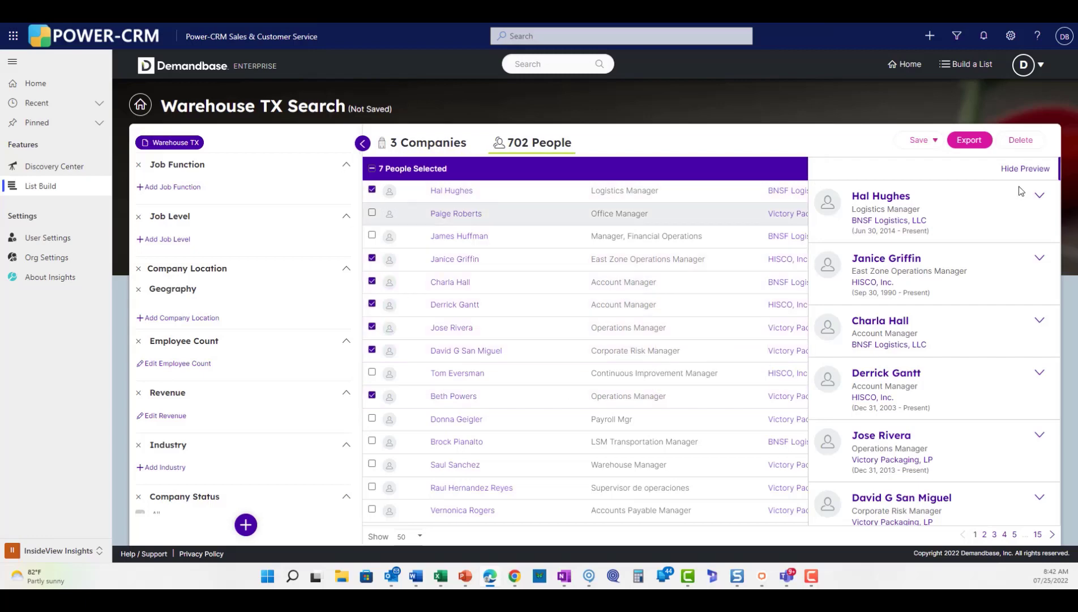
click(976, 143)
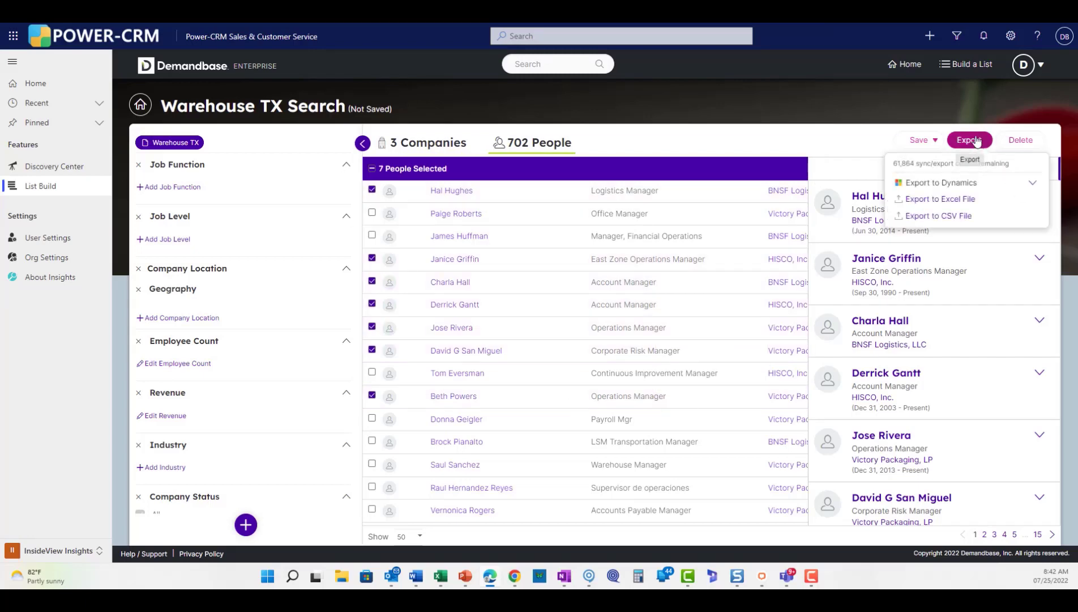
click(1022, 183)
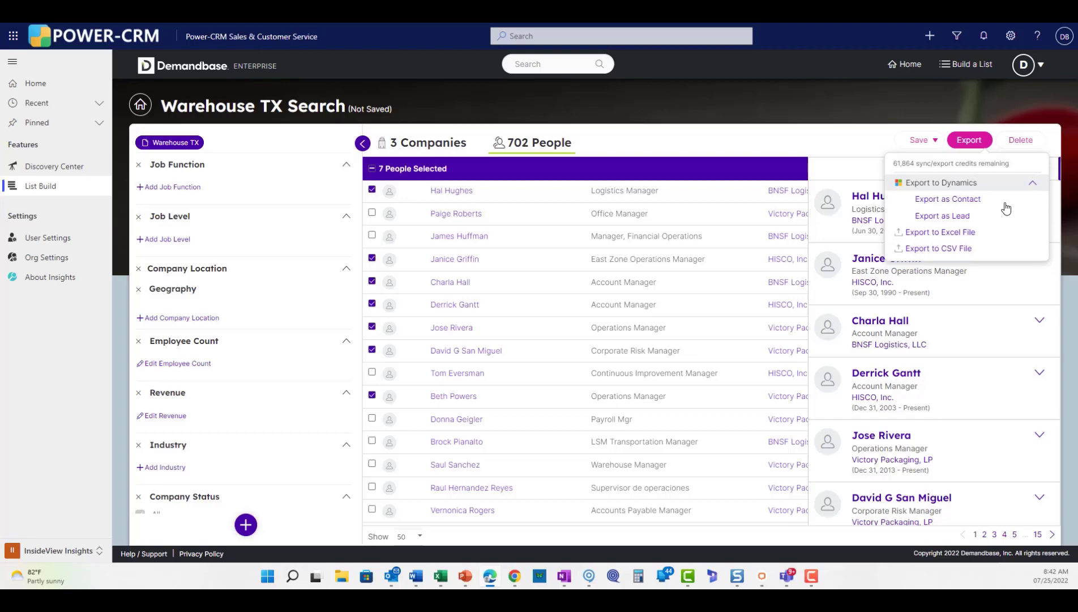
click(957, 199)
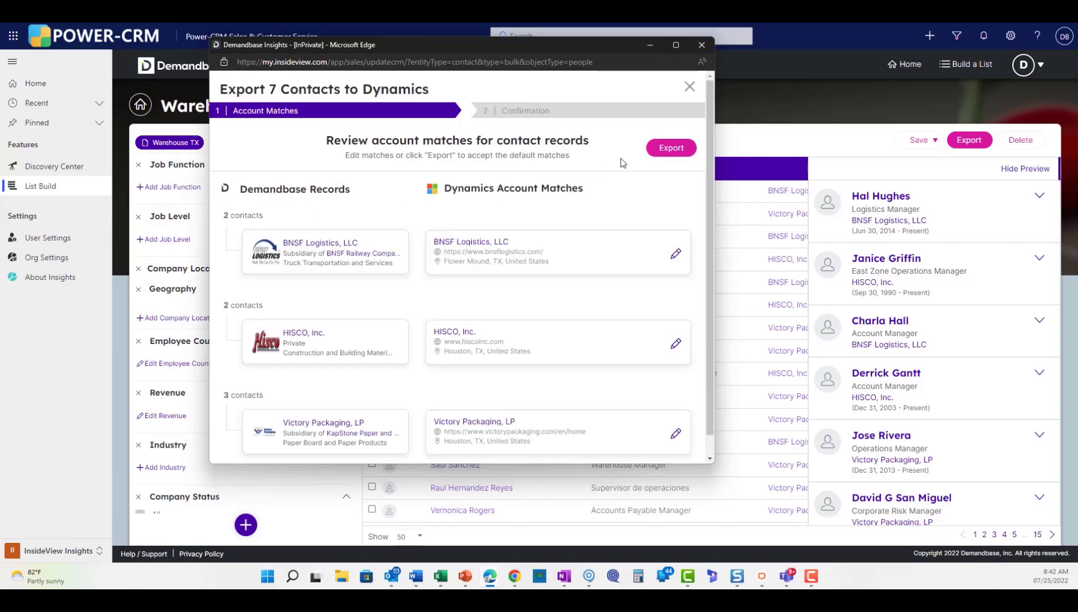
click(670, 147)
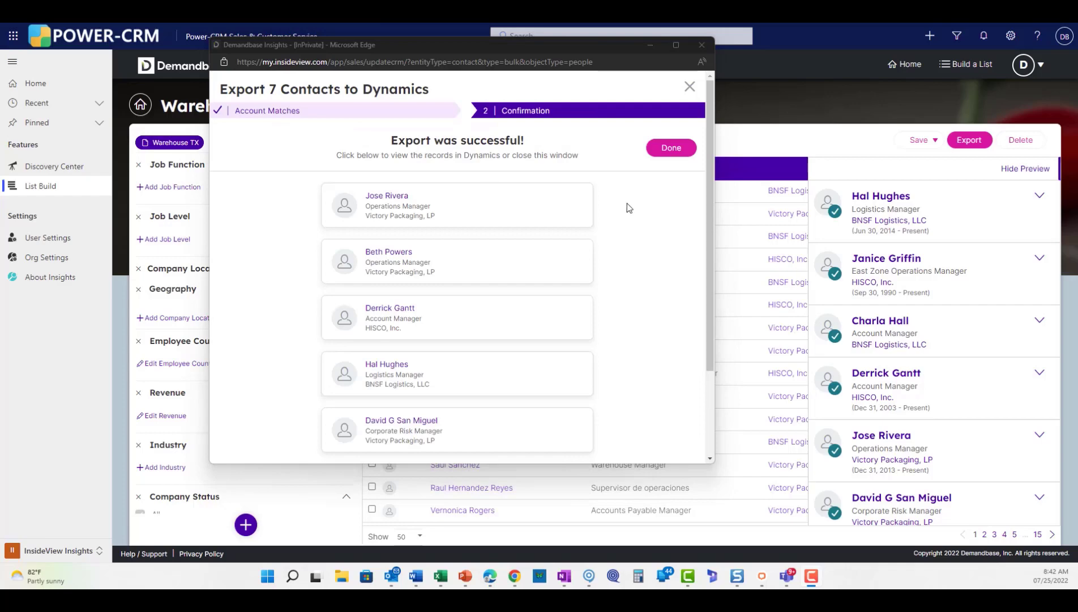
click(677, 148)
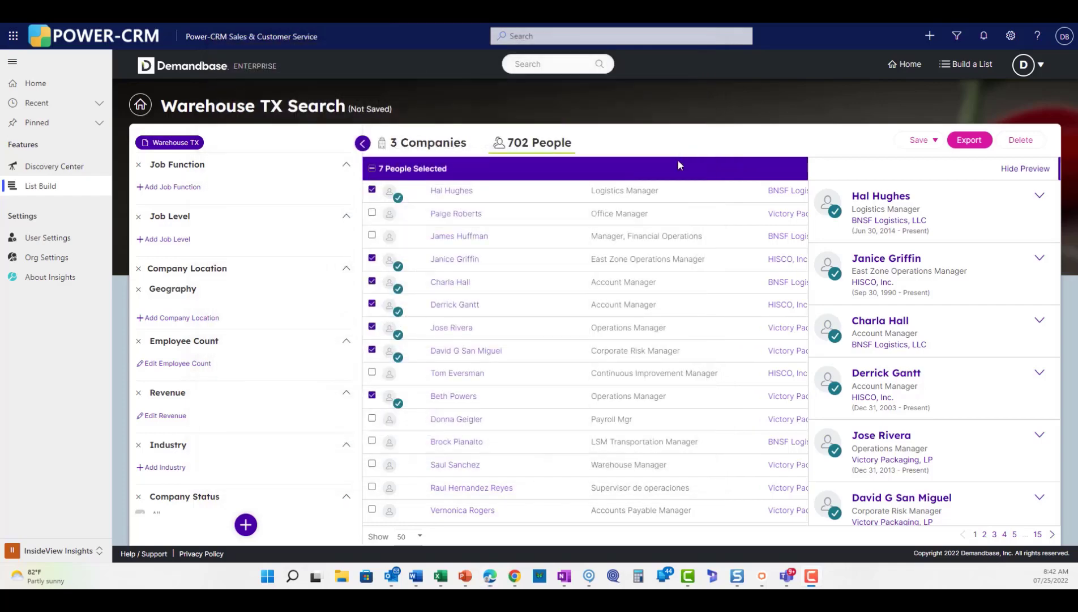
Show the Warehouse TX companies again and switch to the Sales area.
click(101, 550)
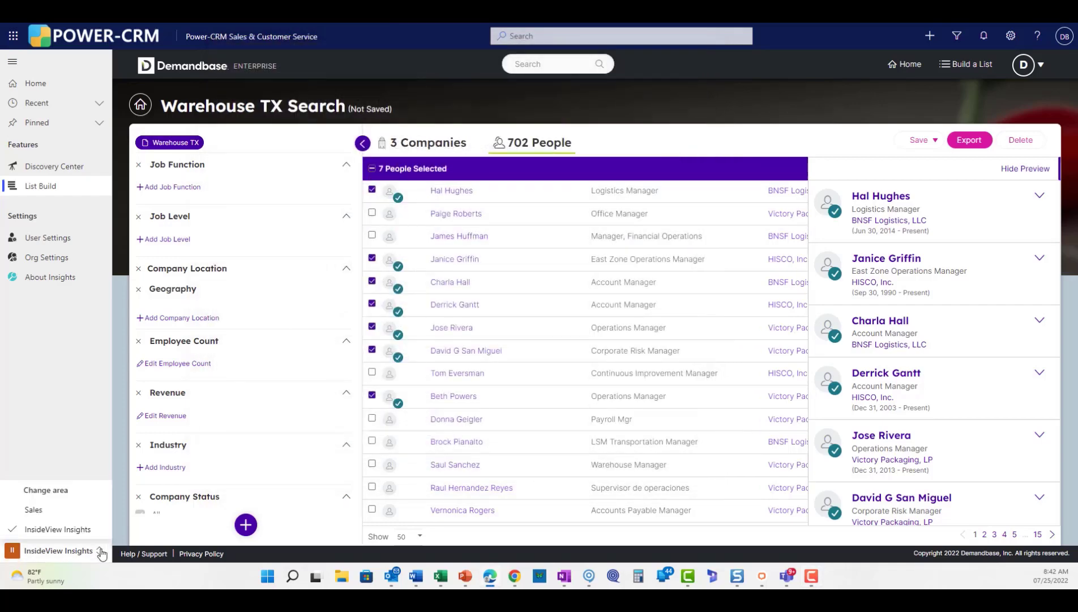
click(443, 142)
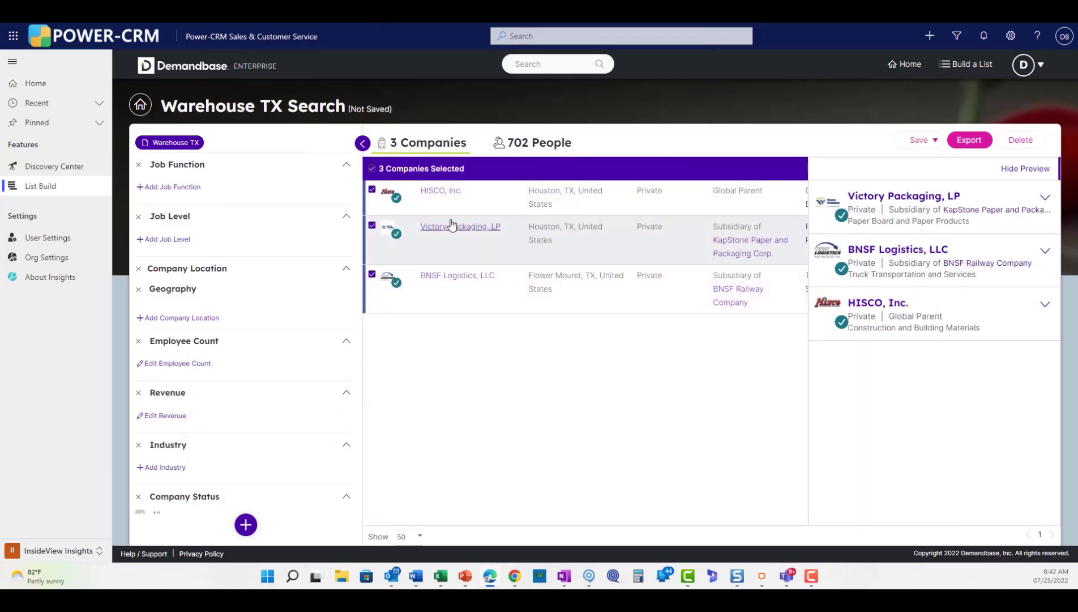
click(97, 550)
click(39, 507)
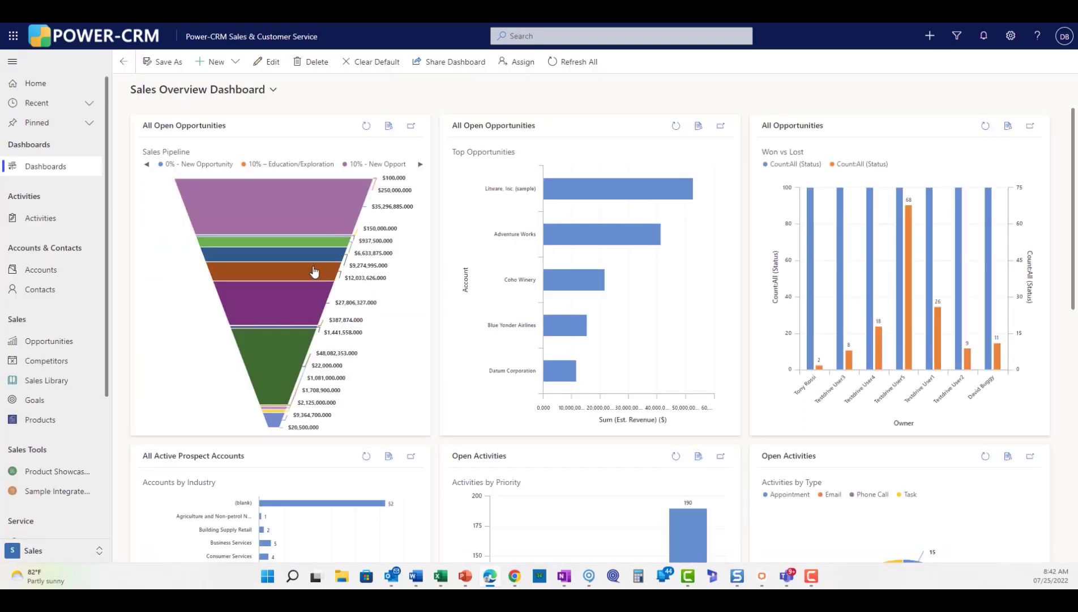
Search the active accounts for "bnsf" and open the BNSF Logistics, LLC account.
click(48, 274)
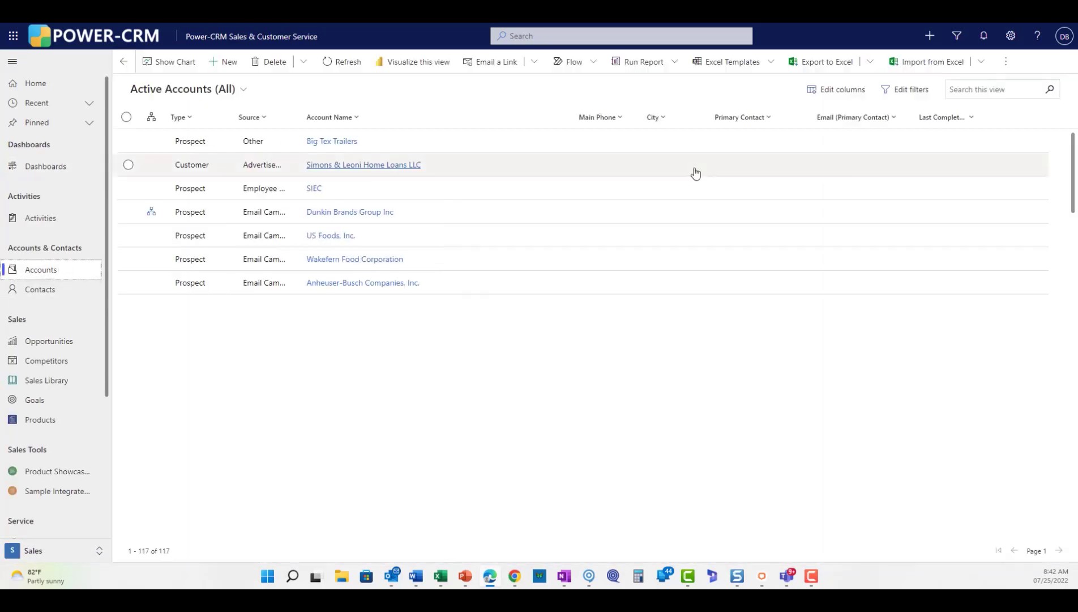
click(993, 89)
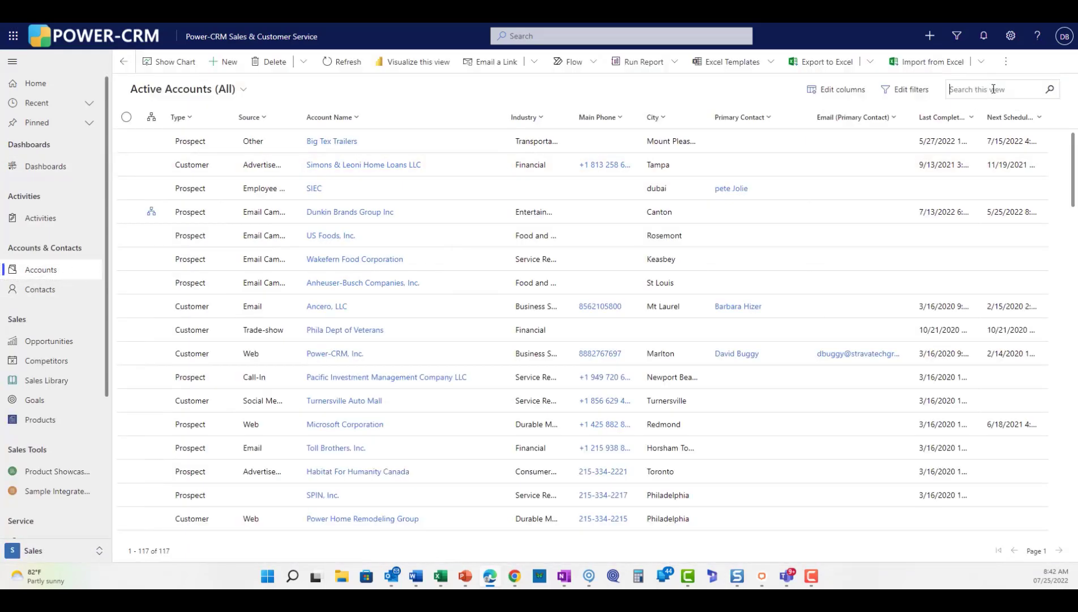
text(bnsf)
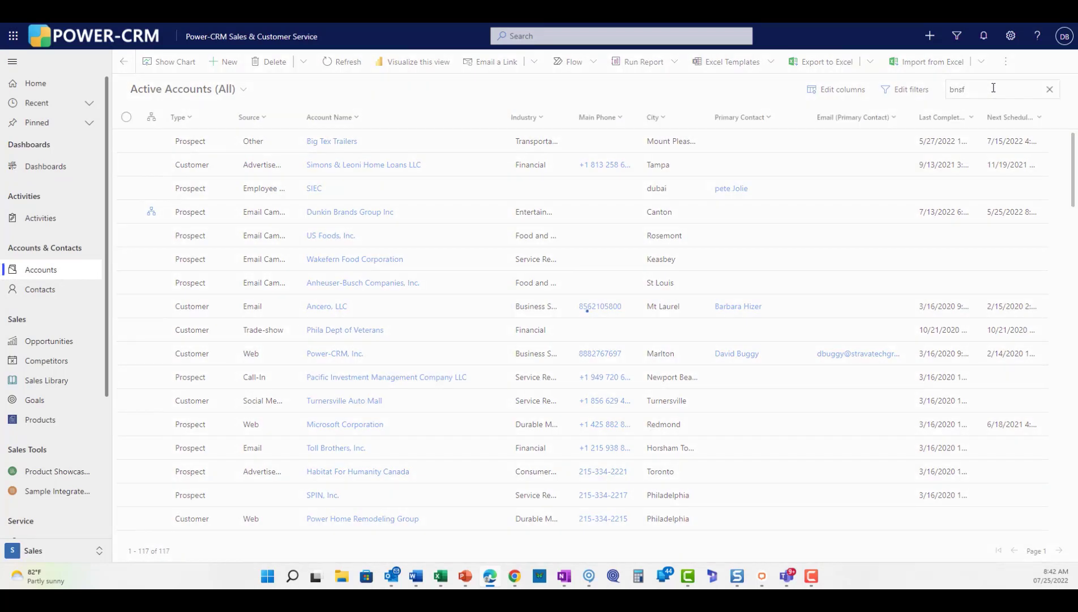
key(Return)
click(324, 143)
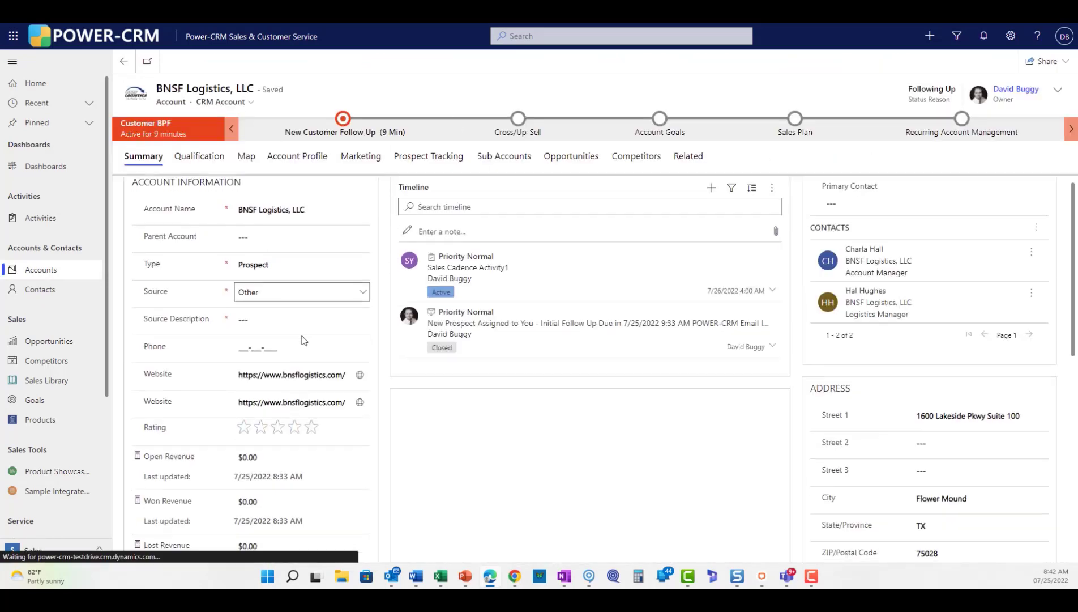
Review the BNSF Logistics account's summary, qualification and account profile, and open its Account Manager contact.
scroll(303, 338, down, 5)
scroll(304, 338, up, 5)
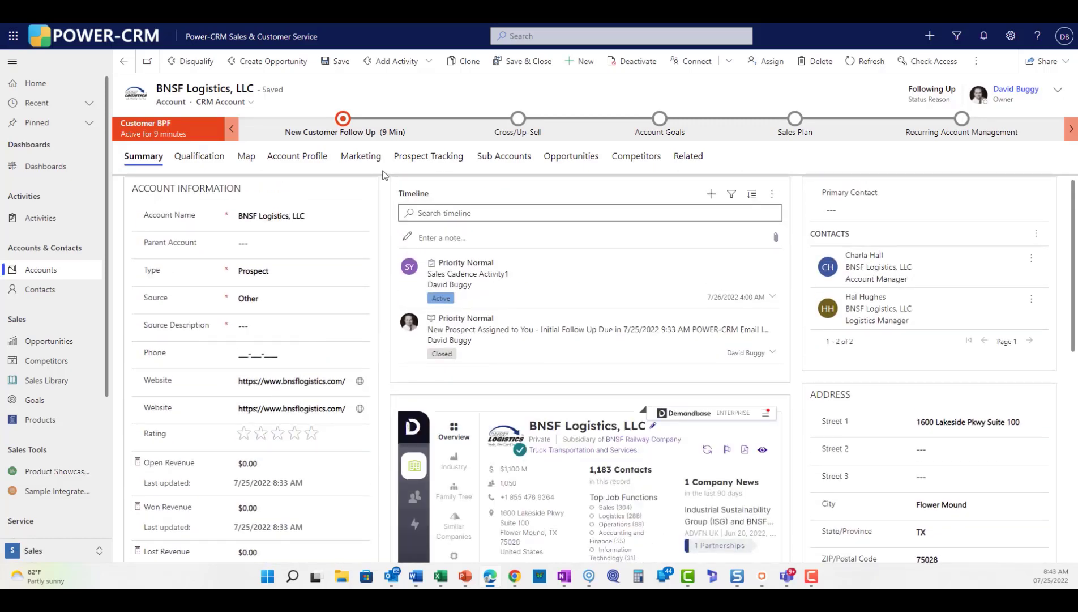
click(187, 161)
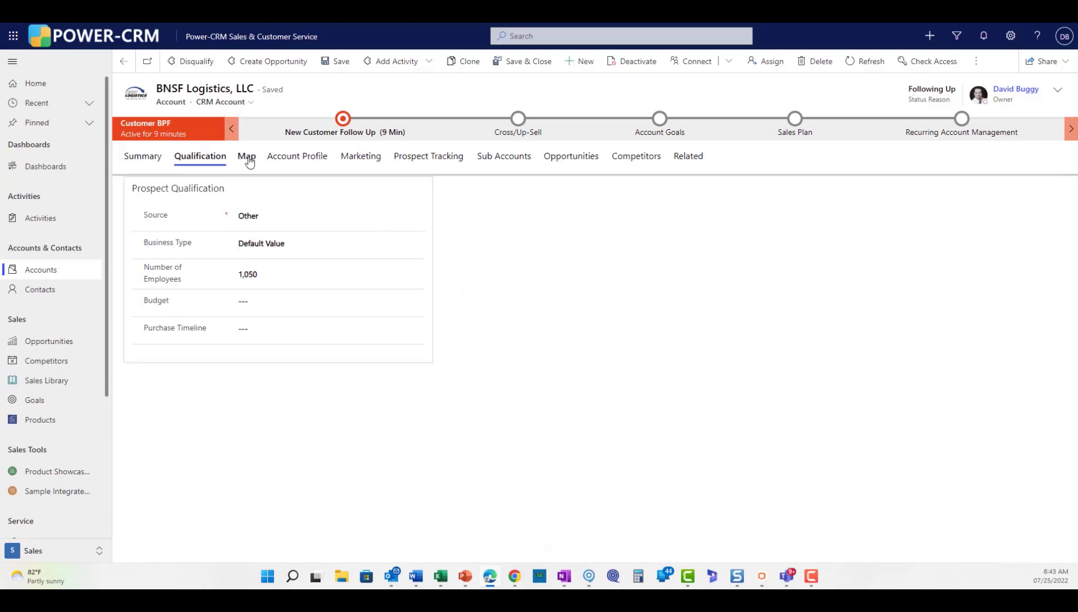
click(322, 160)
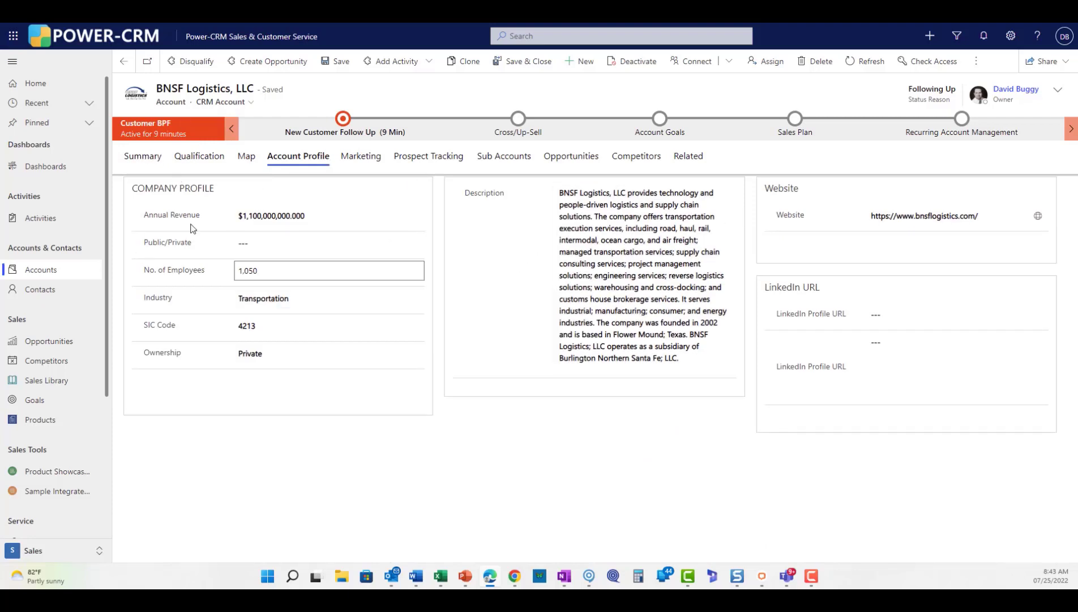
click(145, 164)
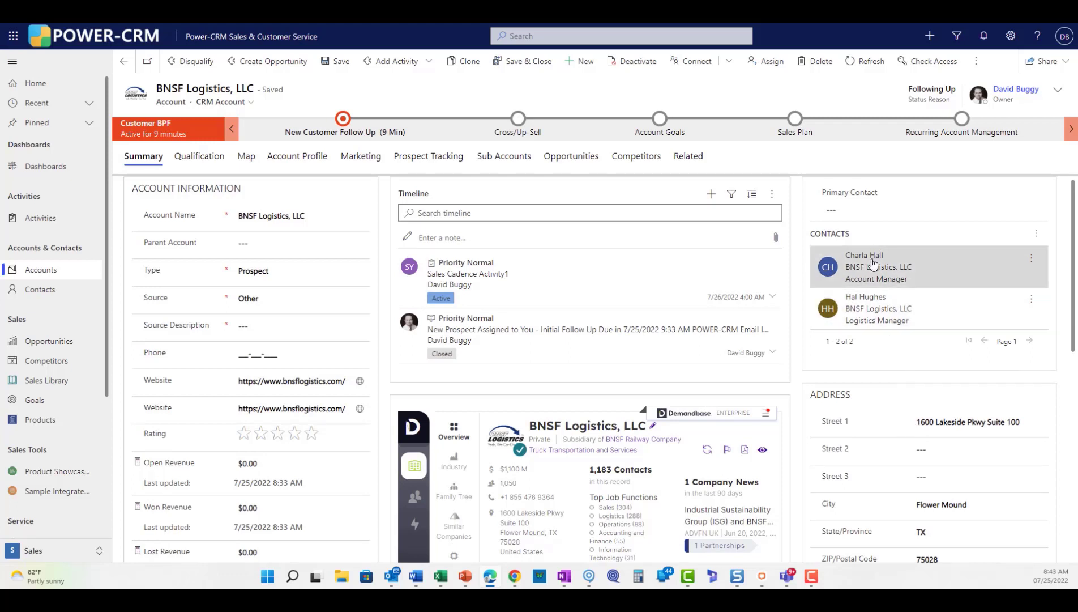
click(837, 267)
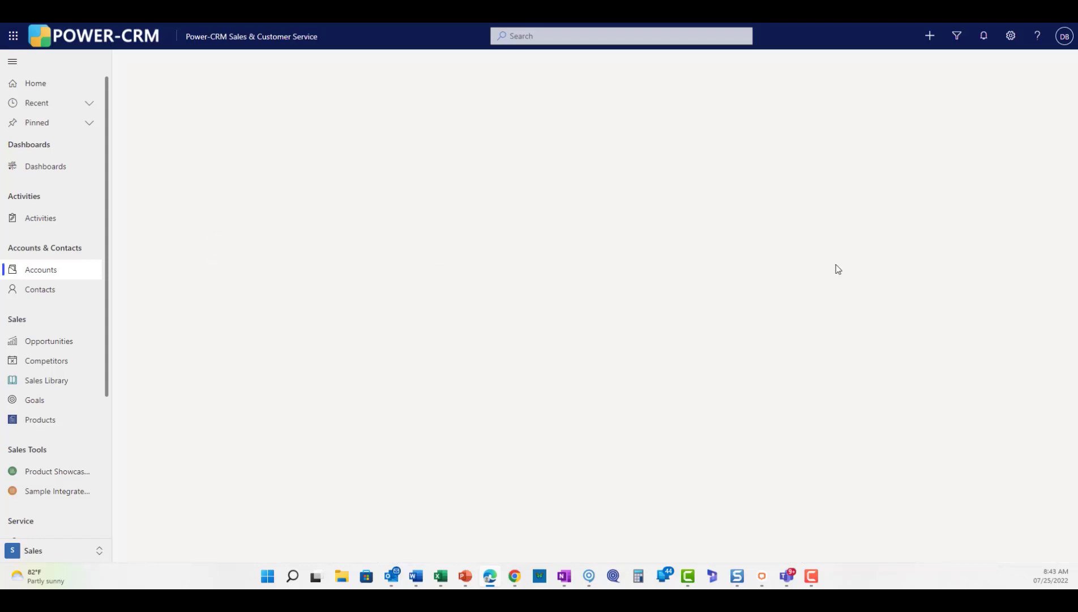
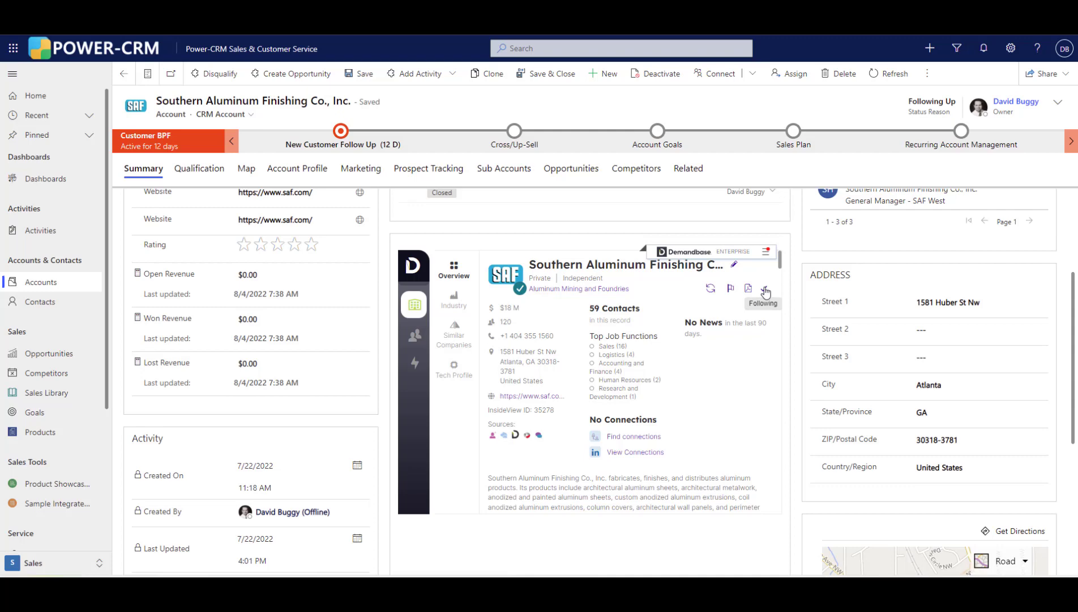
View the watchlist options for Southern Aluminum Finishing Co., Inc. in its embedded Demandbase profile.
click(766, 291)
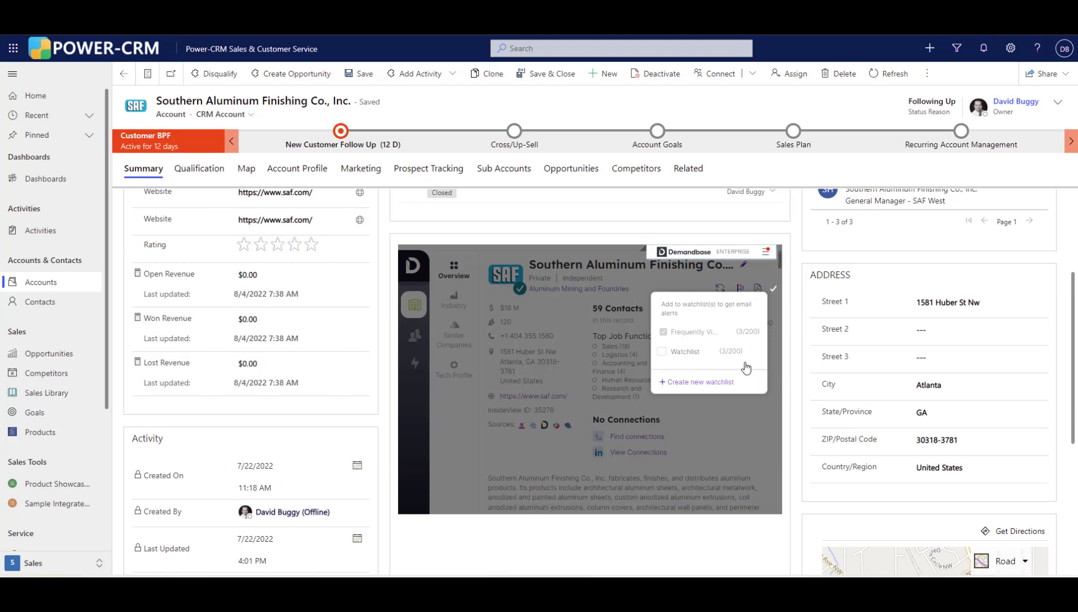
click(773, 292)
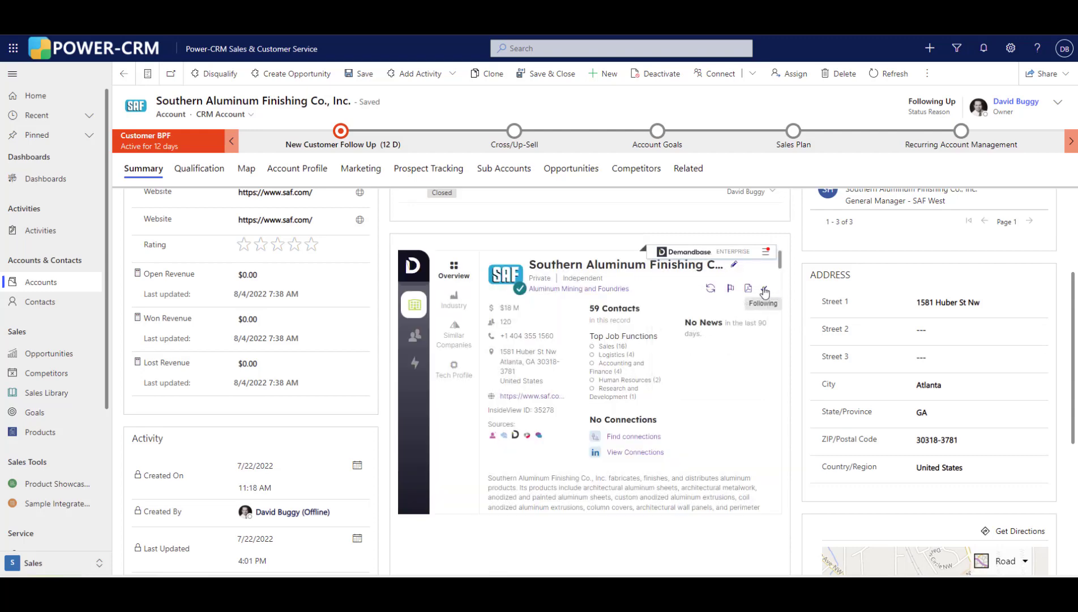
click(764, 291)
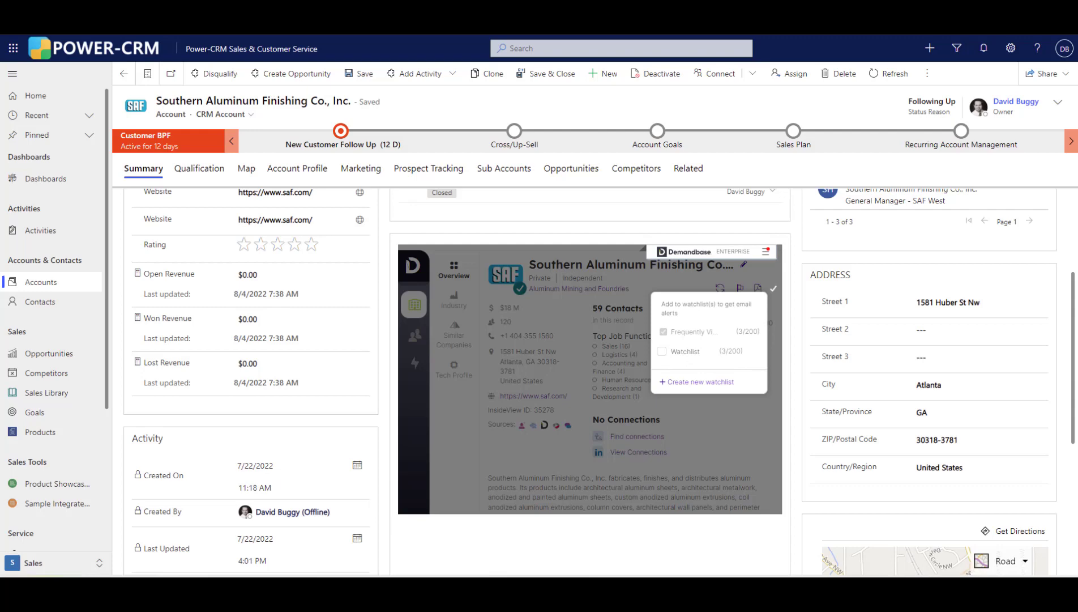
Open the Southern Aluminum Finishing account's first General Manager contact and follow that person in Demandbase.
scroll(725, 373, up, 3)
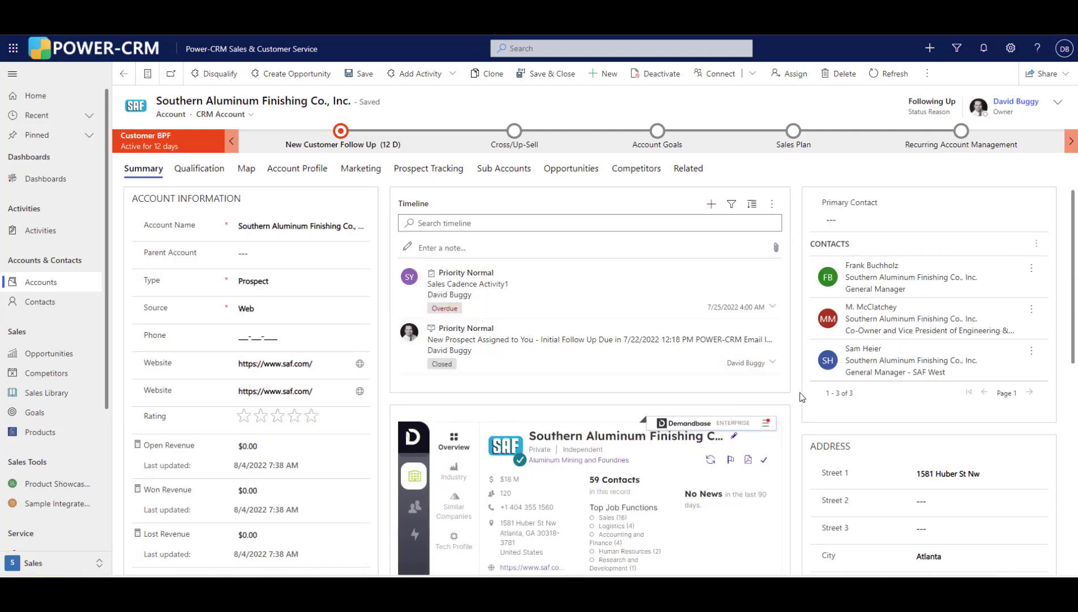
click(871, 280)
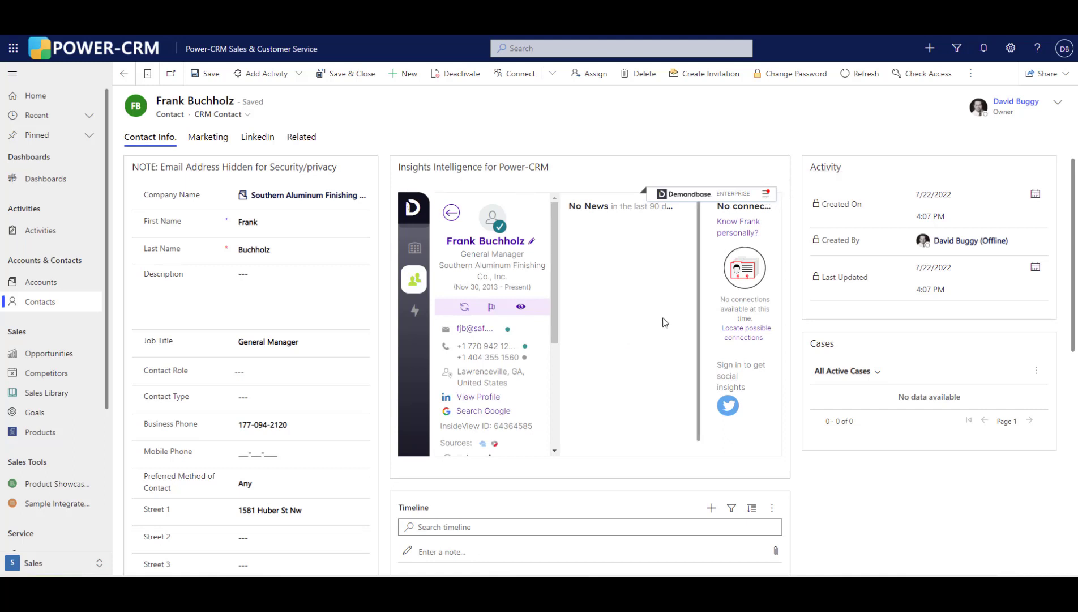
click(521, 308)
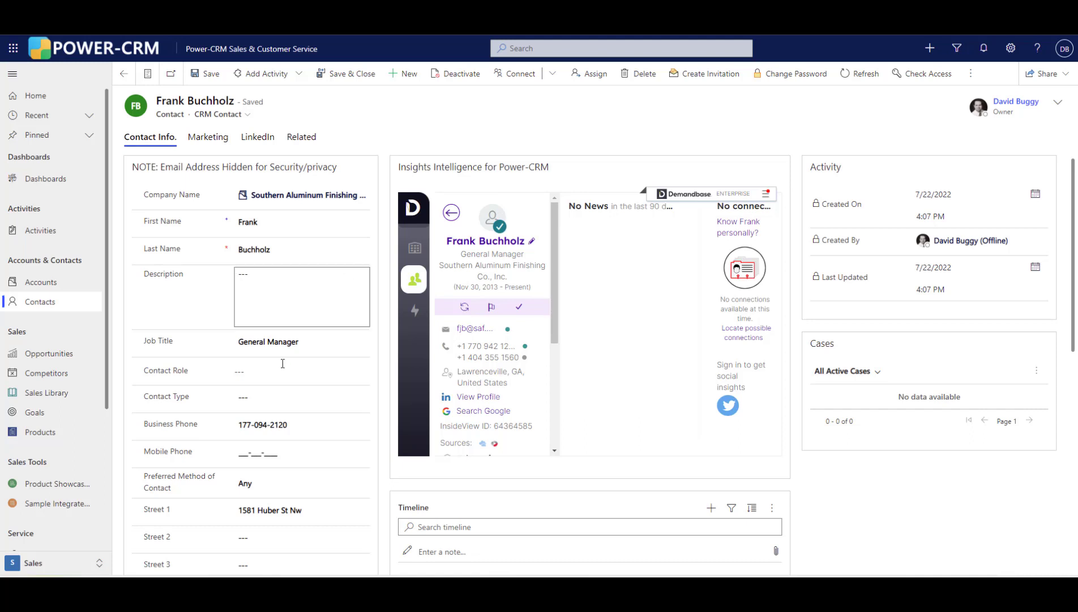
Switch to the InsideView Insights area to show the Discovery Center's Watchlist Summary.
click(100, 564)
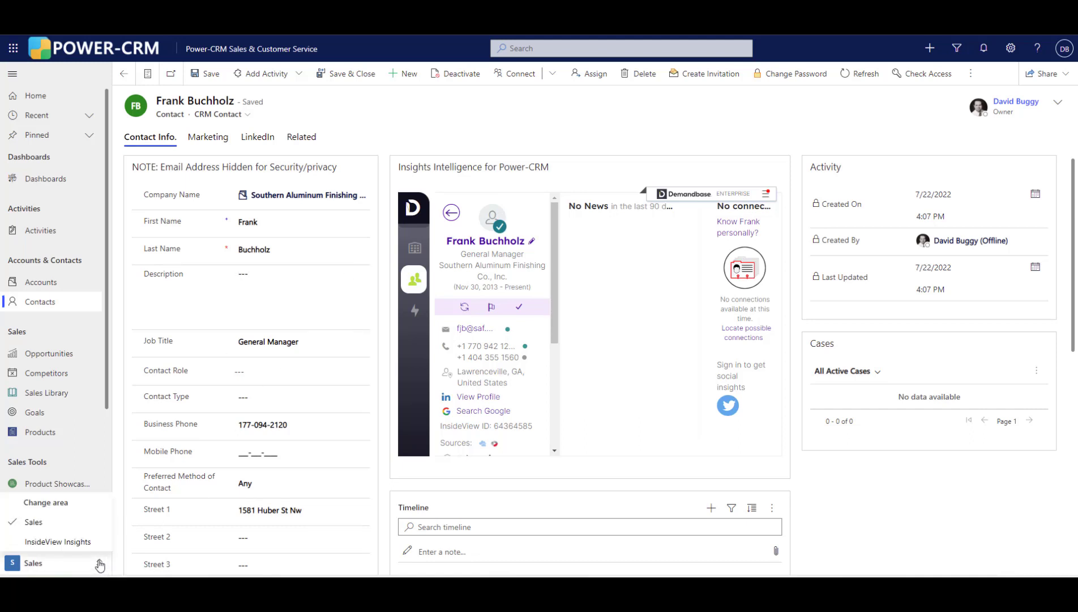
click(73, 545)
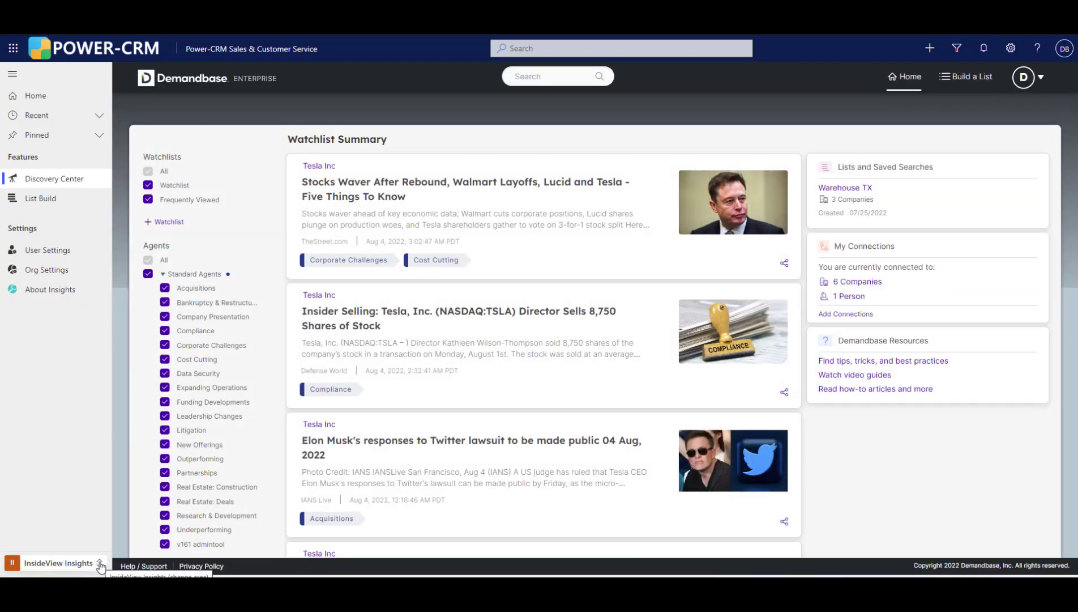
click(100, 563)
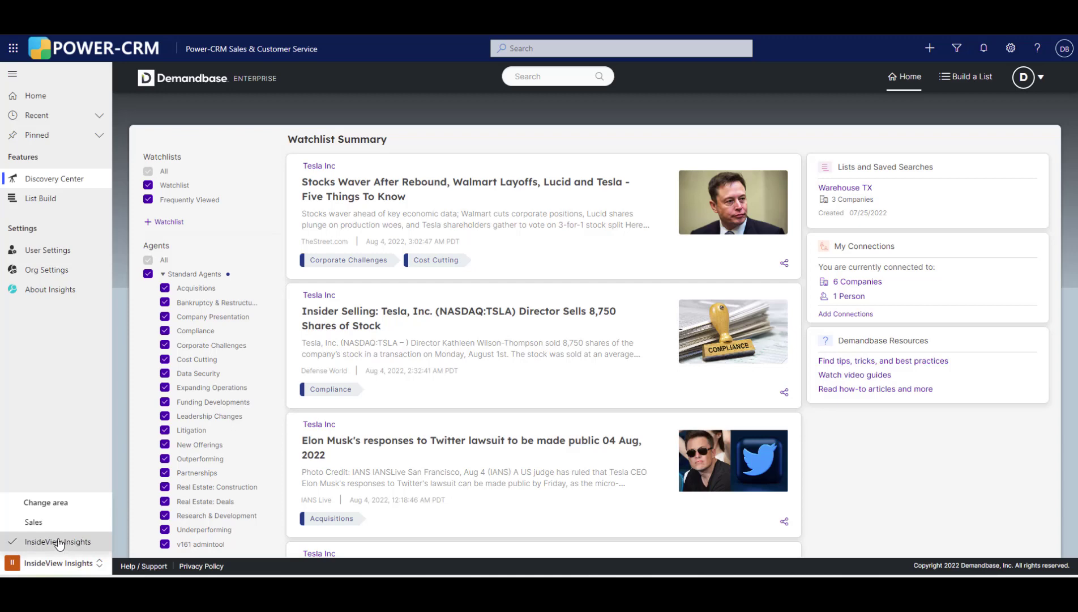
click(62, 366)
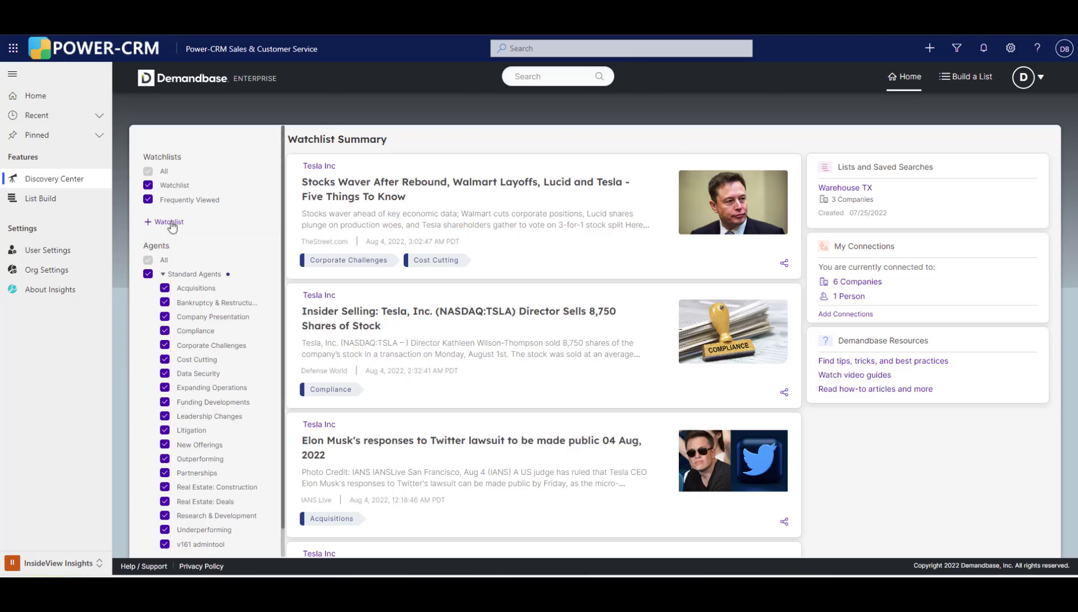
Exclude the Watchlist list from the Watchlist Summary, leaving Frequently Viewed, and browse its news articles.
scroll(198, 375, down, 1)
click(182, 189)
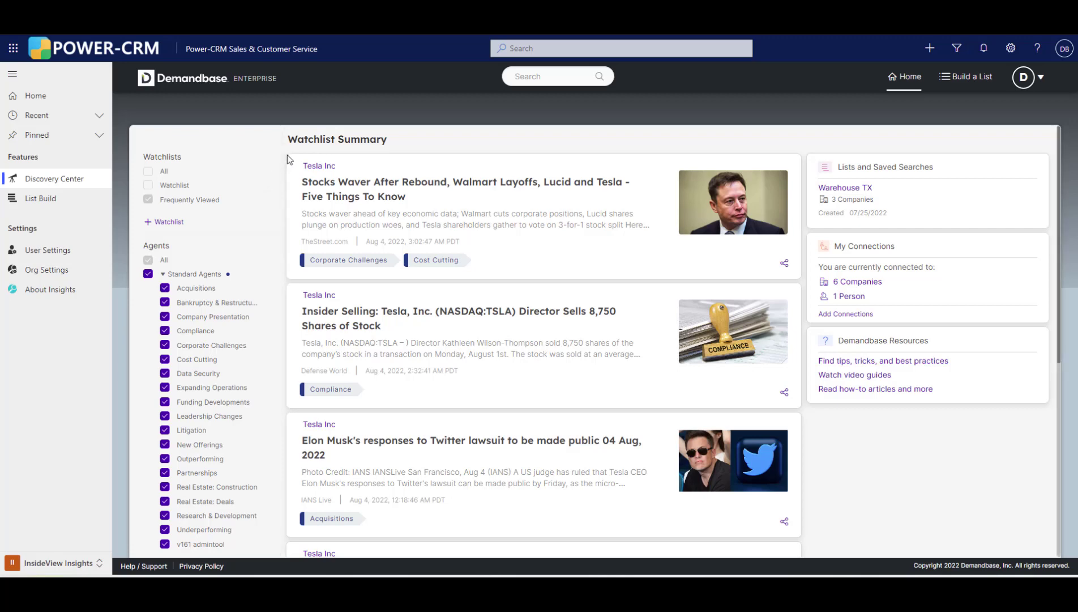
scroll(338, 243, down, 9)
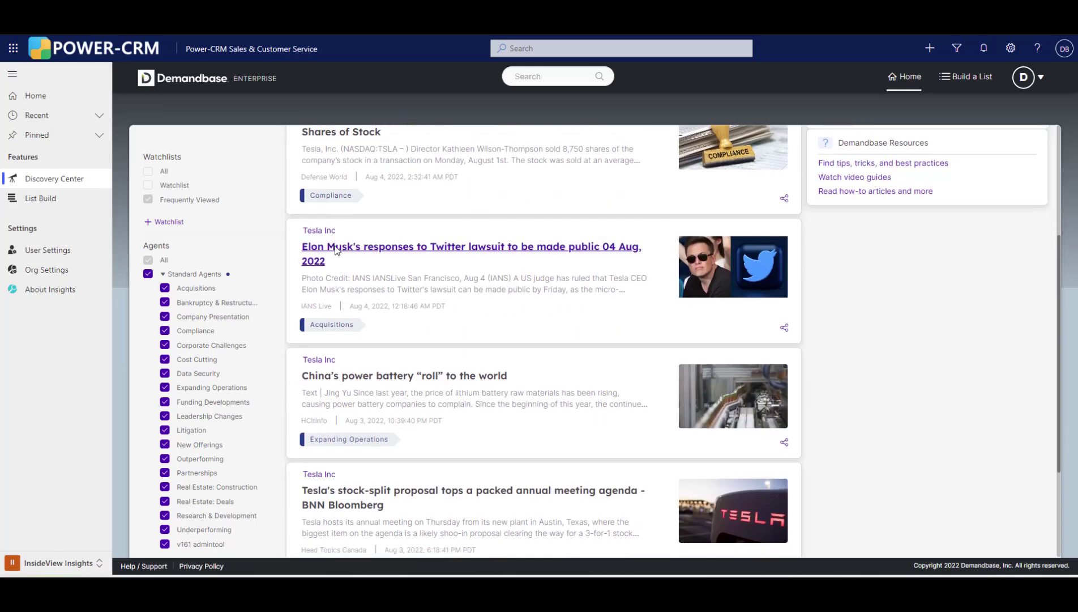
Browse the remaining Tesla articles in the Watchlist Summary, and open the Frequently Viewed watchlist from the watchlist management in User Settings.
scroll(335, 251, down, 12)
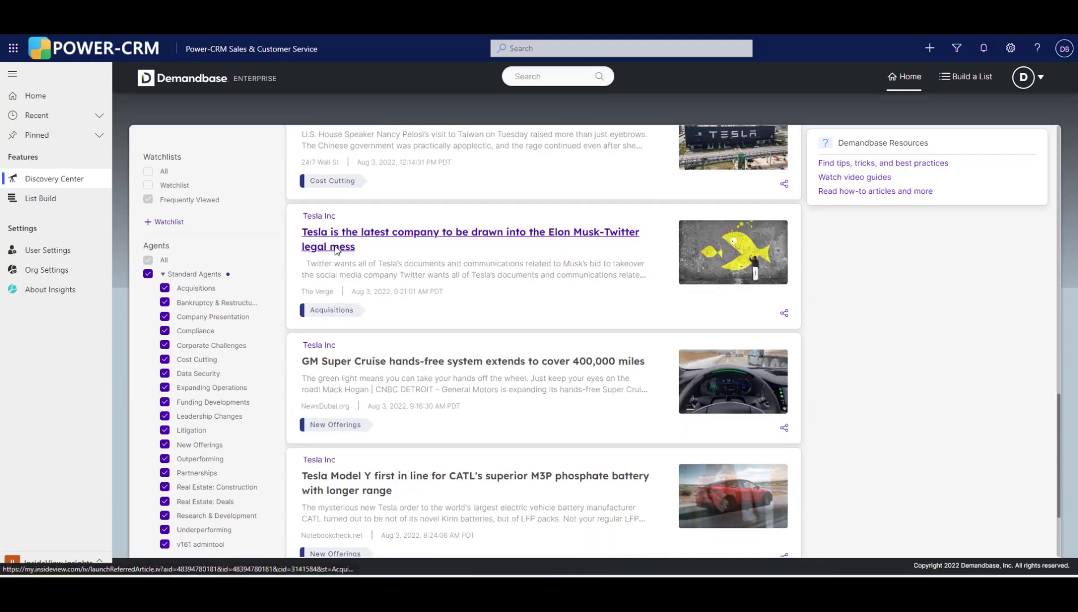
scroll(335, 254, up, 20)
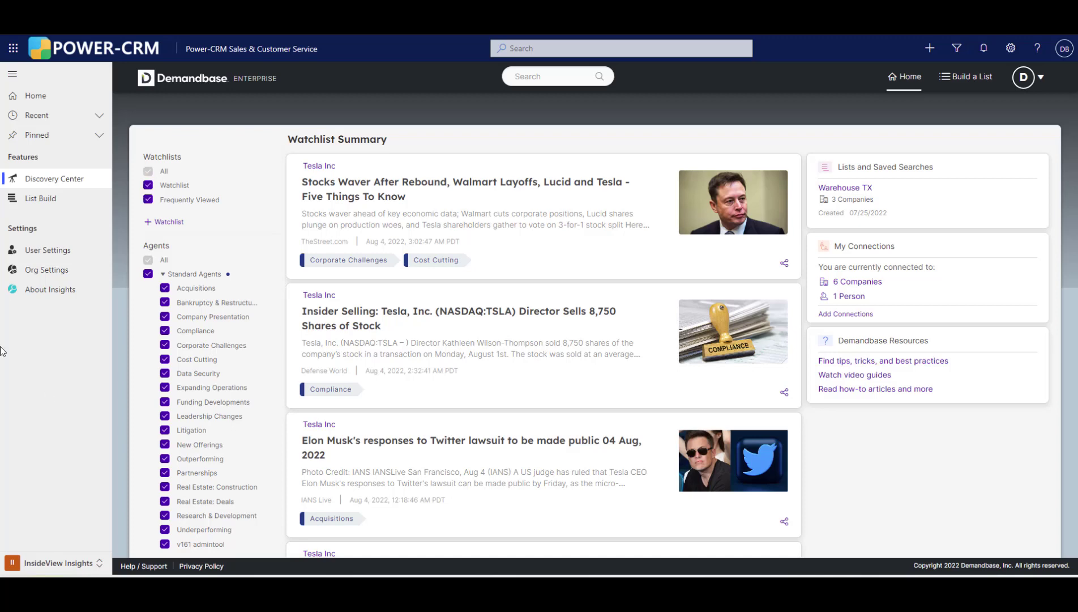
click(41, 251)
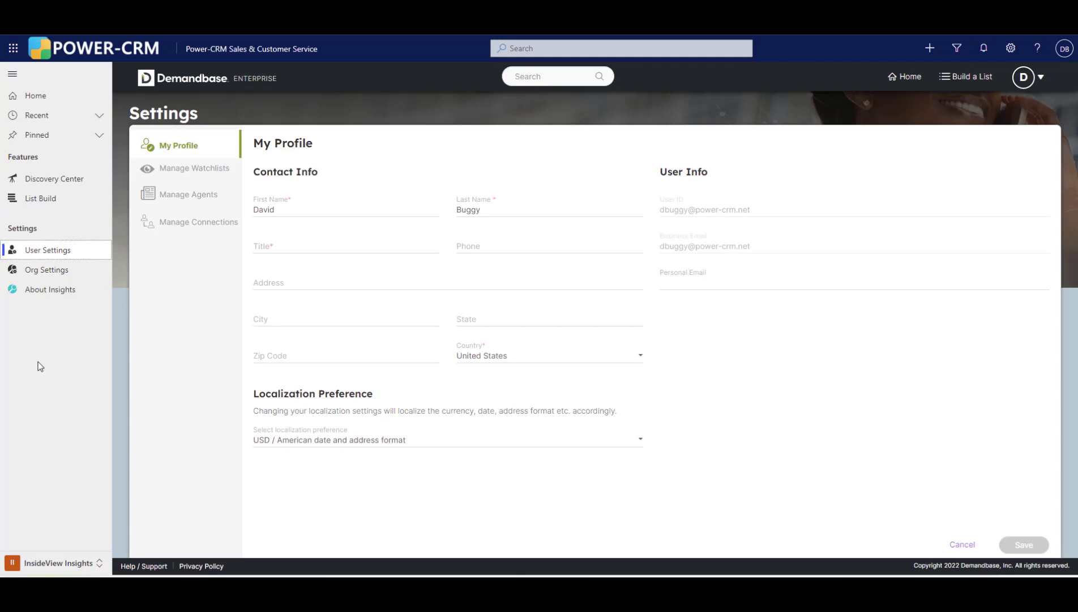
click(168, 170)
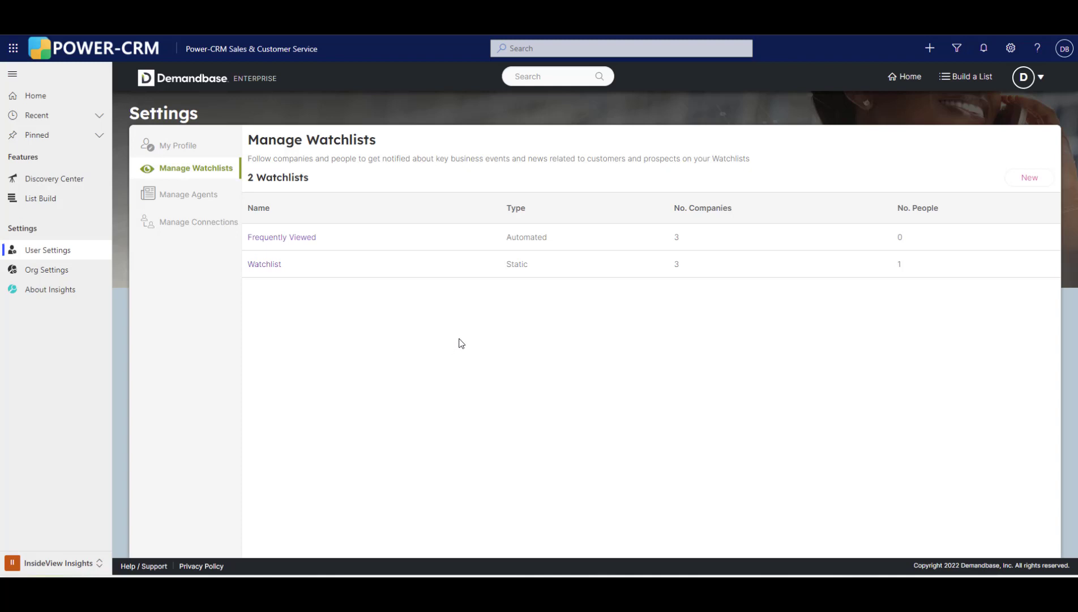
click(278, 238)
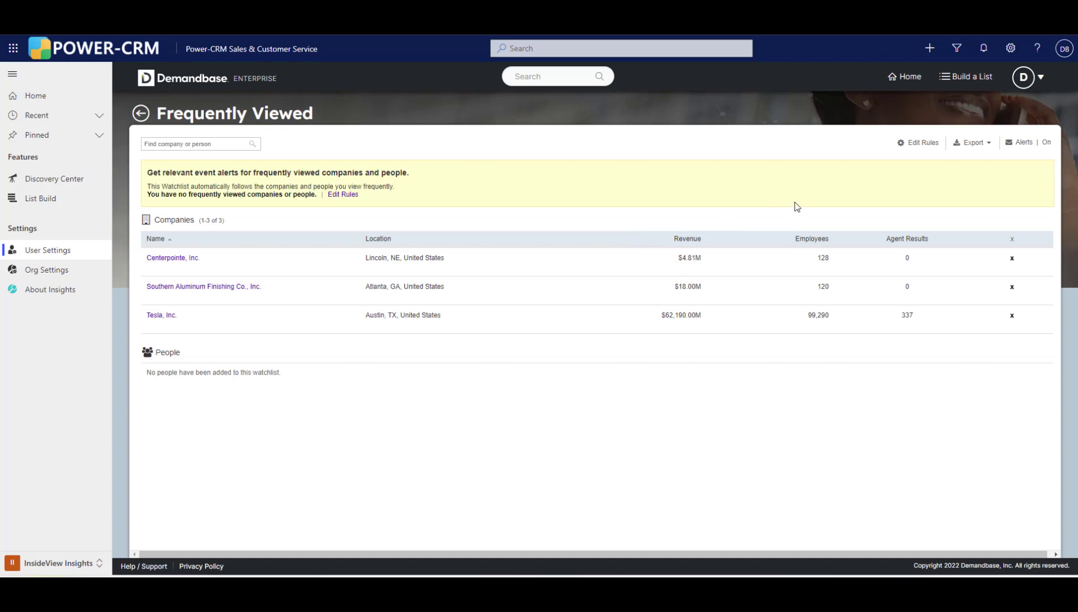
View the Frequently Viewed watchlist's rules without changing them, and open its alert settings.
click(921, 143)
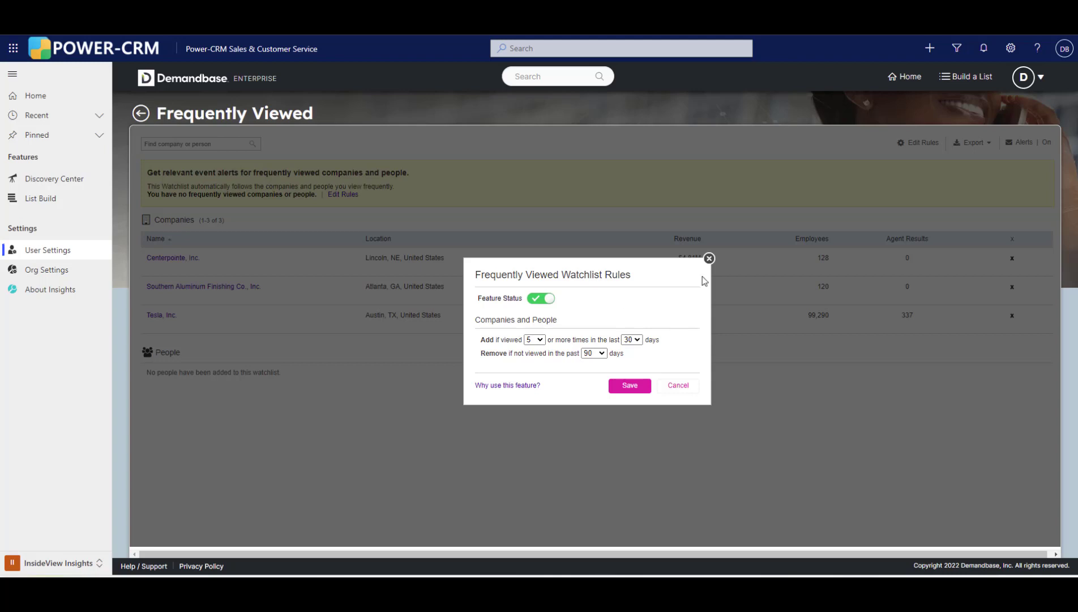
click(679, 391)
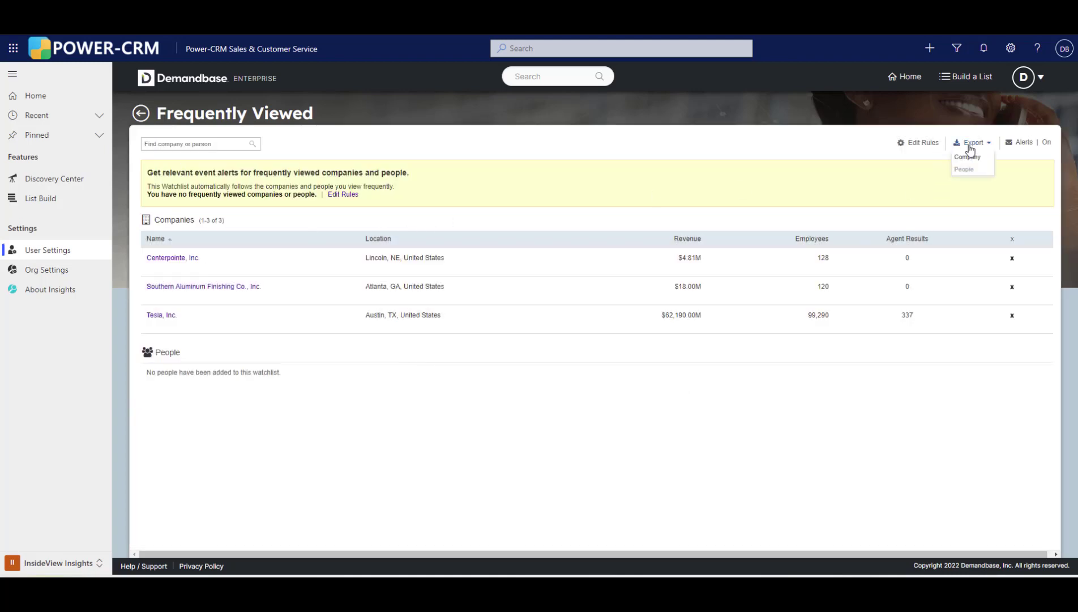
click(1022, 144)
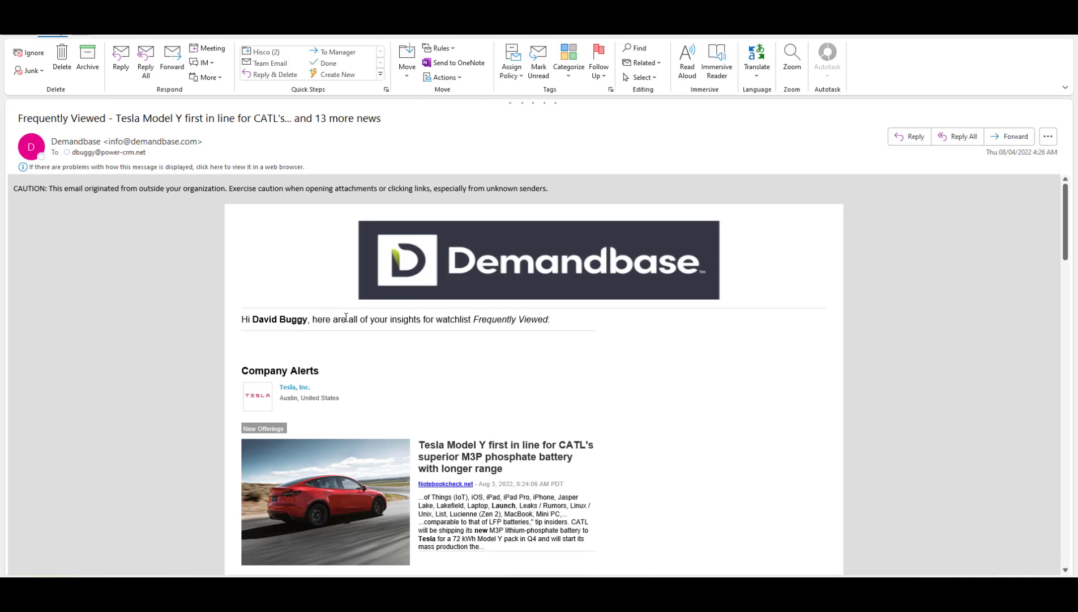
Switch to Outlook and read through the company alerts for Tesla, Inc. in Demandbase's Frequently Viewed email.
scroll(346, 318, down, 1)
scroll(346, 318, down, 1)
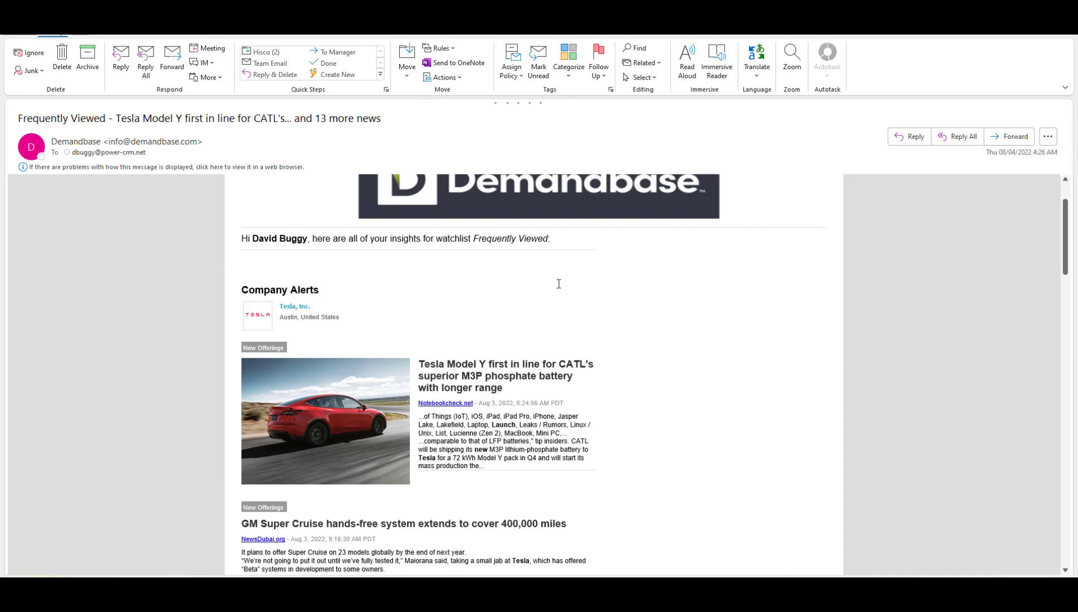
scroll(617, 328, down, 1)
scroll(617, 328, down, 4)
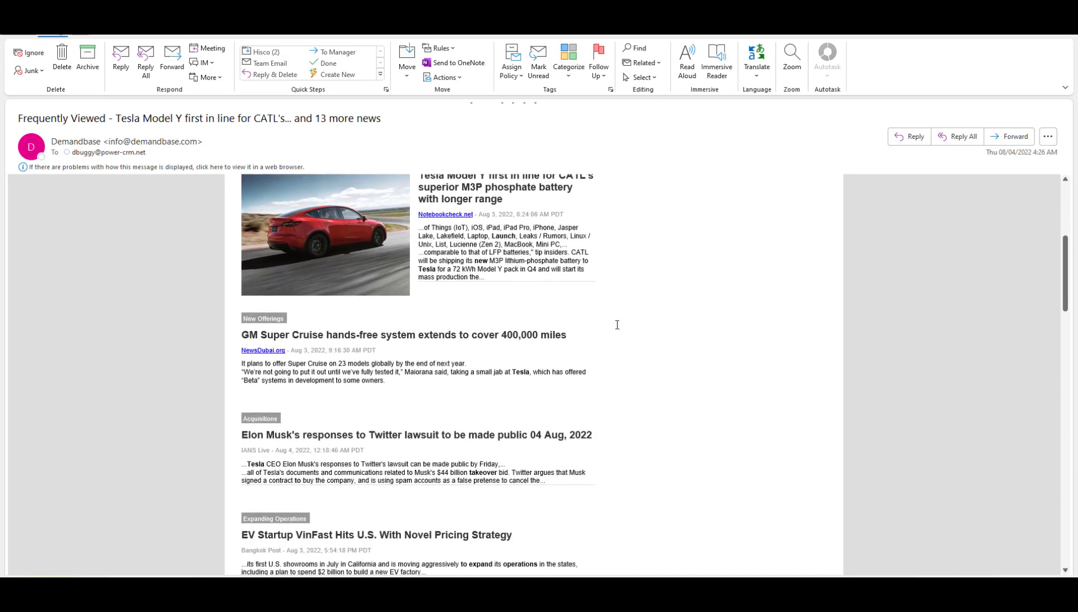
scroll(617, 325, down, 6)
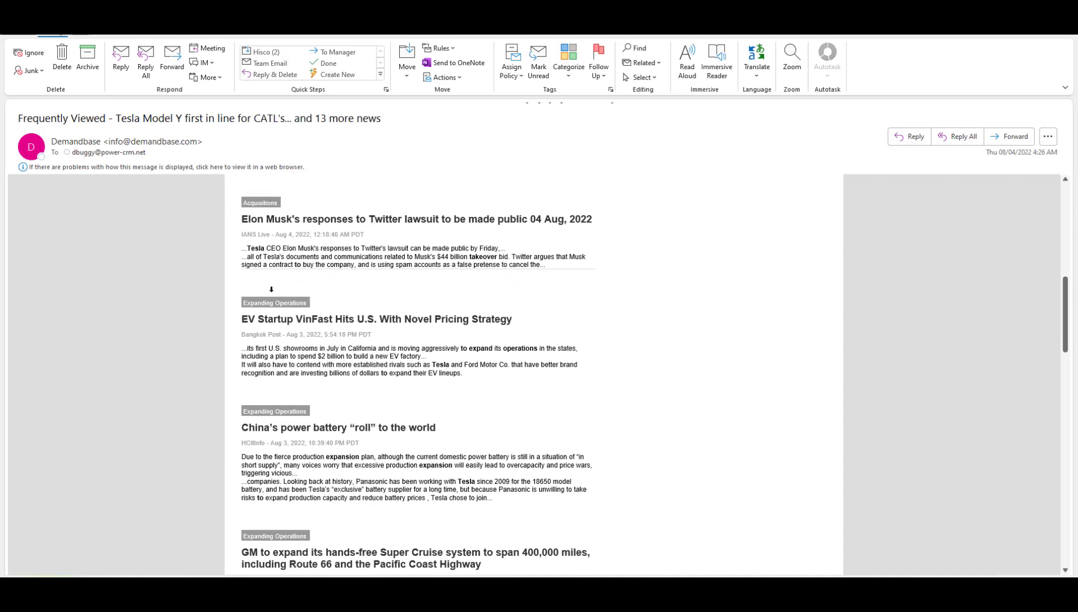
scroll(524, 418, down, 7)
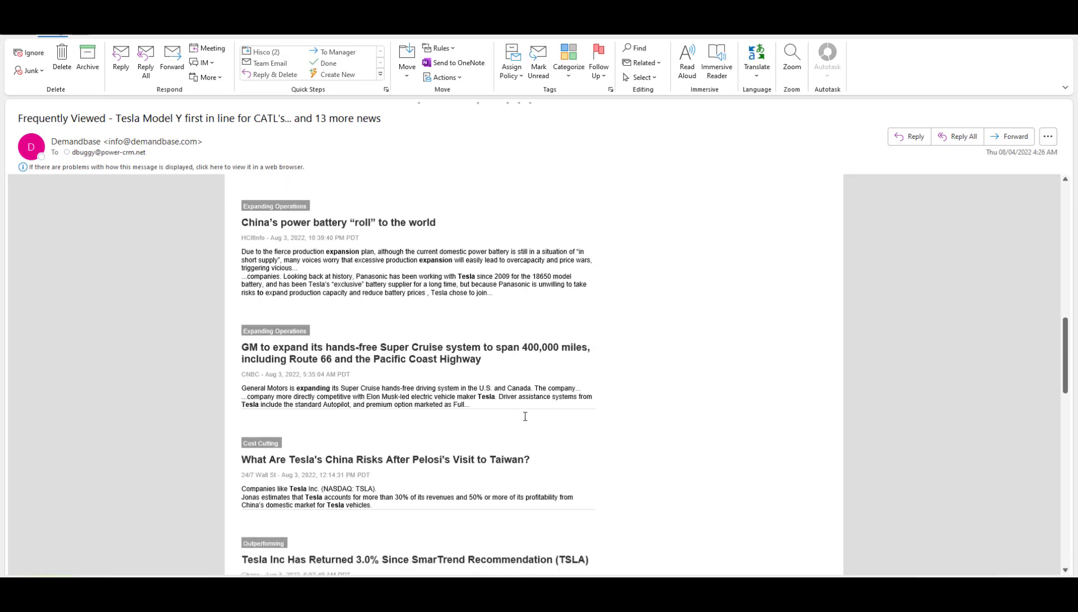
scroll(526, 416, down, 8)
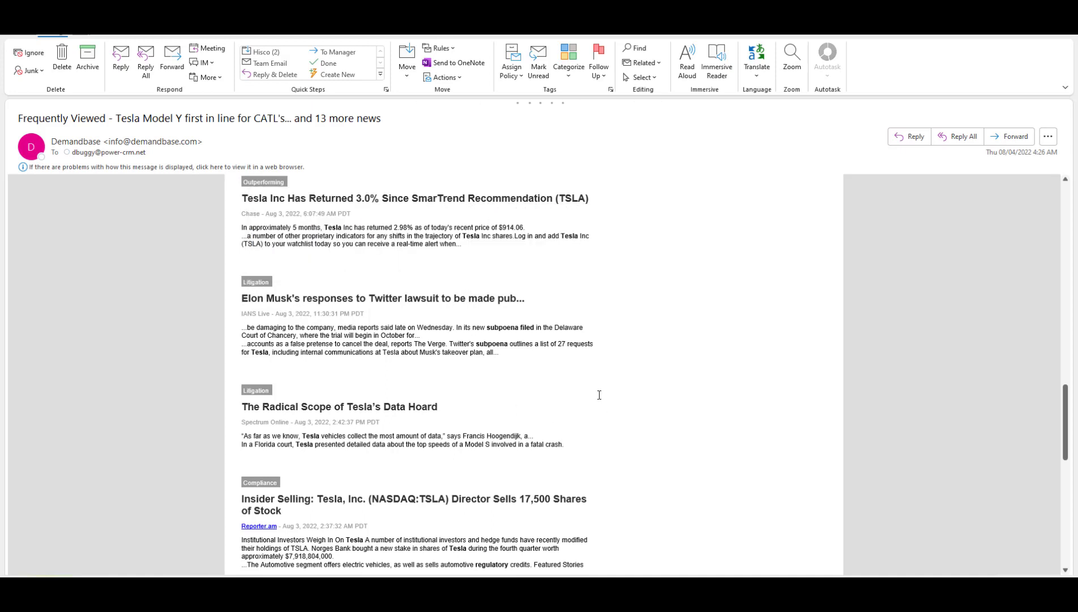
scroll(600, 393, down, 4)
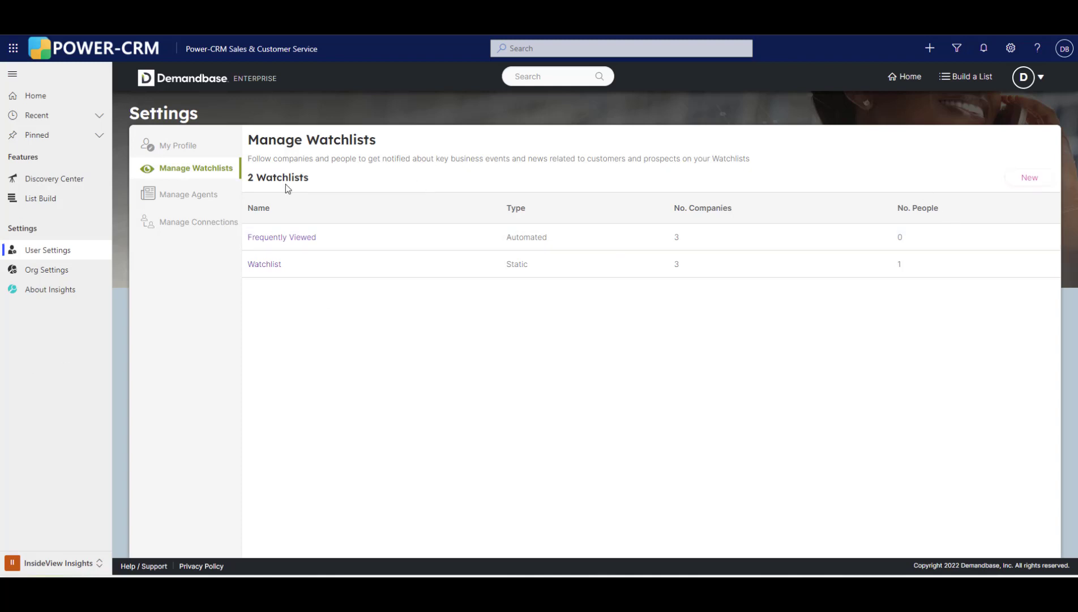
Open the form for a new watchlist from the Manage Watchlists settings.
click(1030, 179)
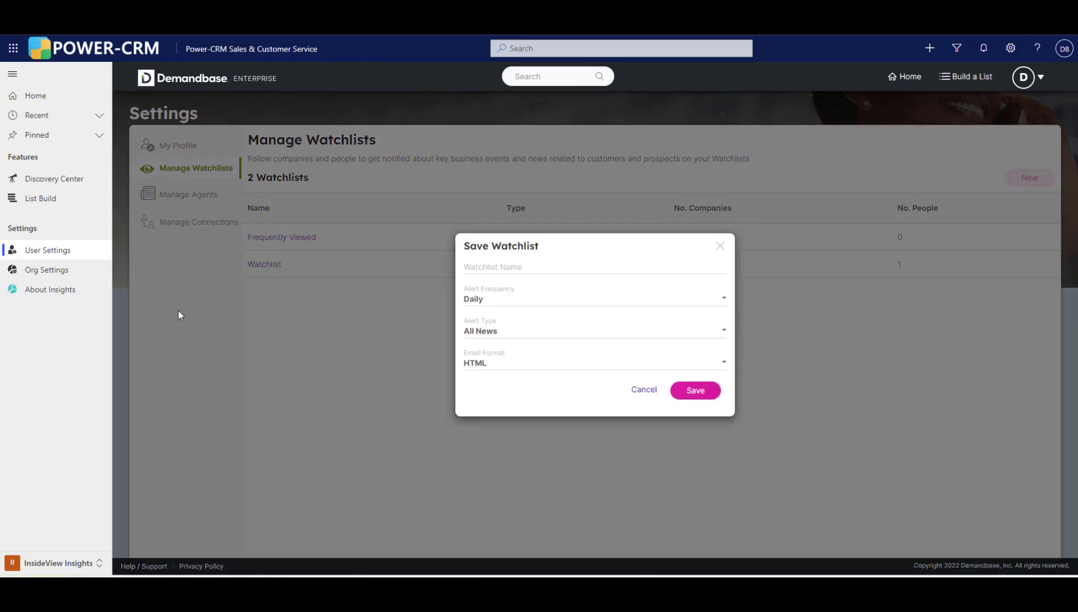